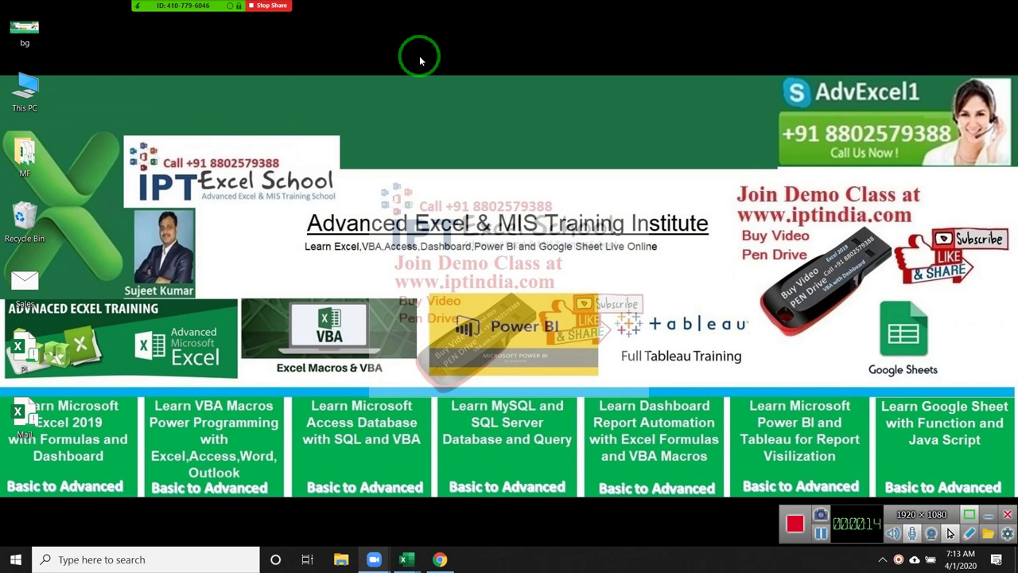
Bring the Pdata workbook to the front and click through cells on the Data sheet.
mouse_move(407, 558)
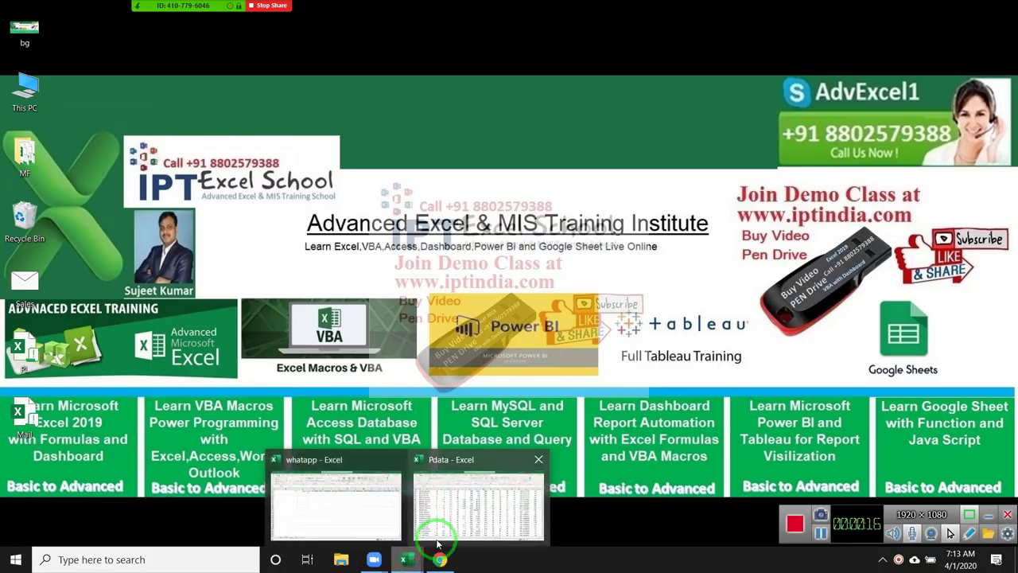
left_click(436, 541)
scroll(419, 414, "up", 1)
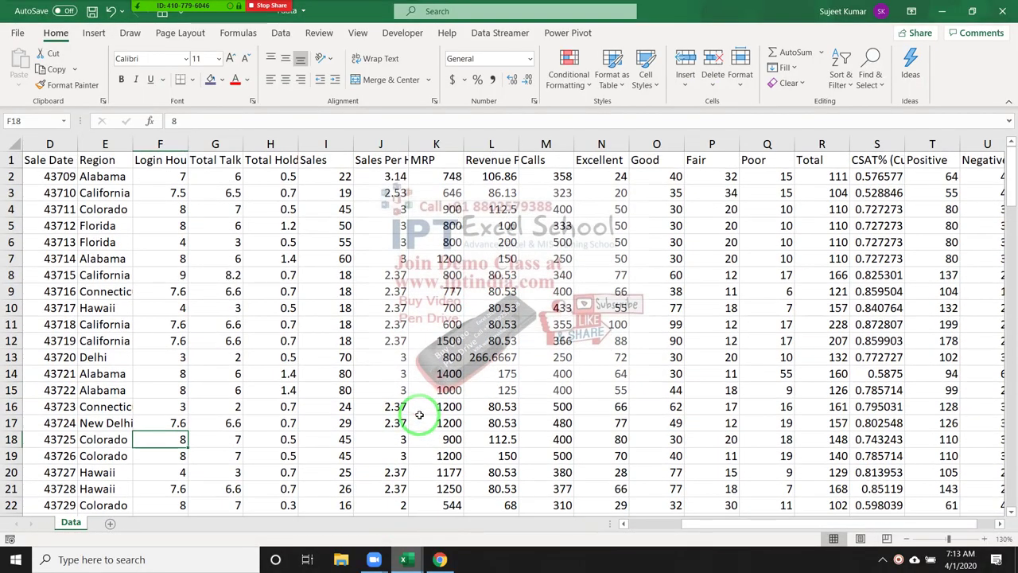
left_click(576, 256)
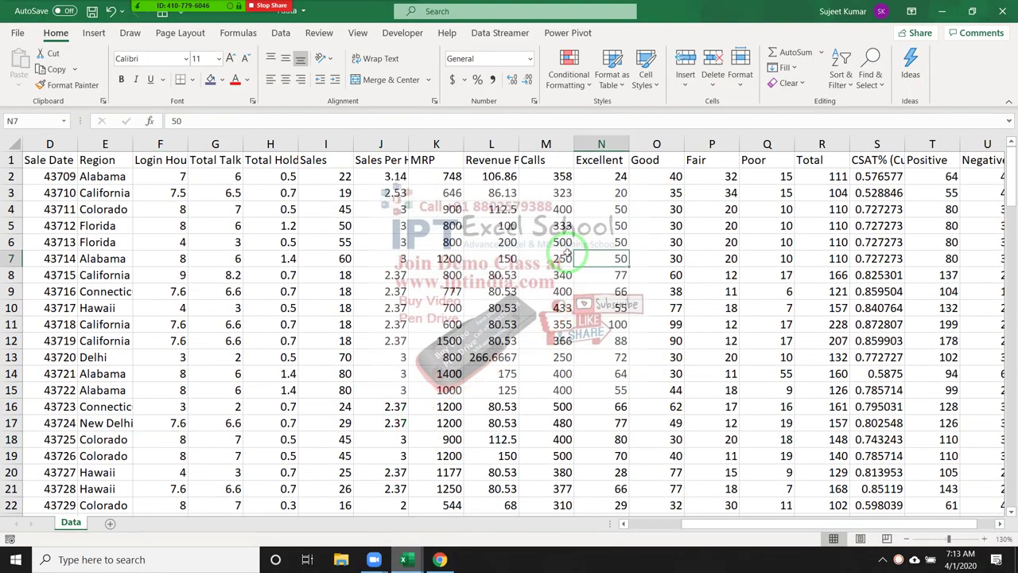
left_click(552, 193)
left_click(296, 210)
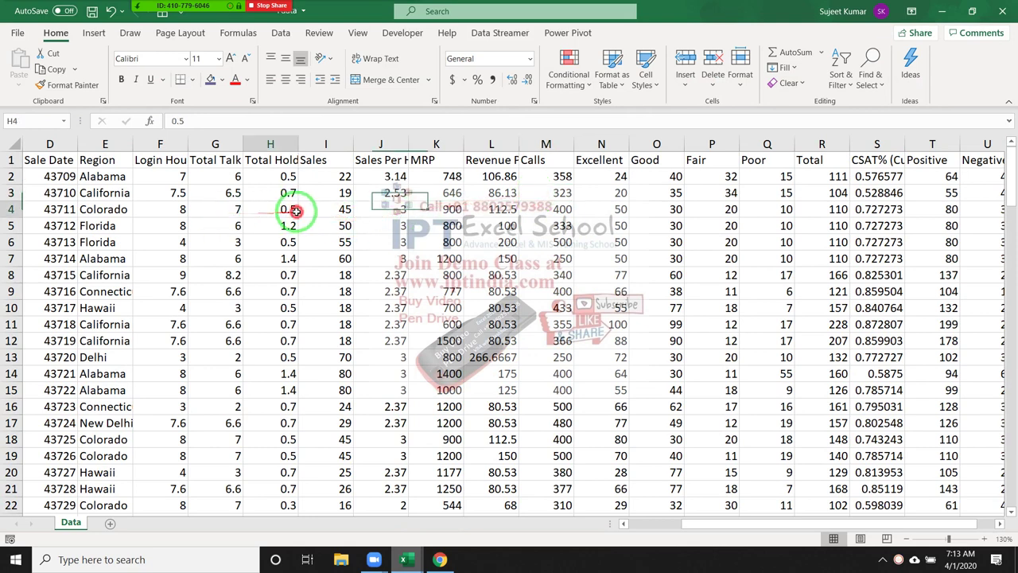
left_click(515, 211)
Select the entire Calls column (column M).
left_click(556, 176)
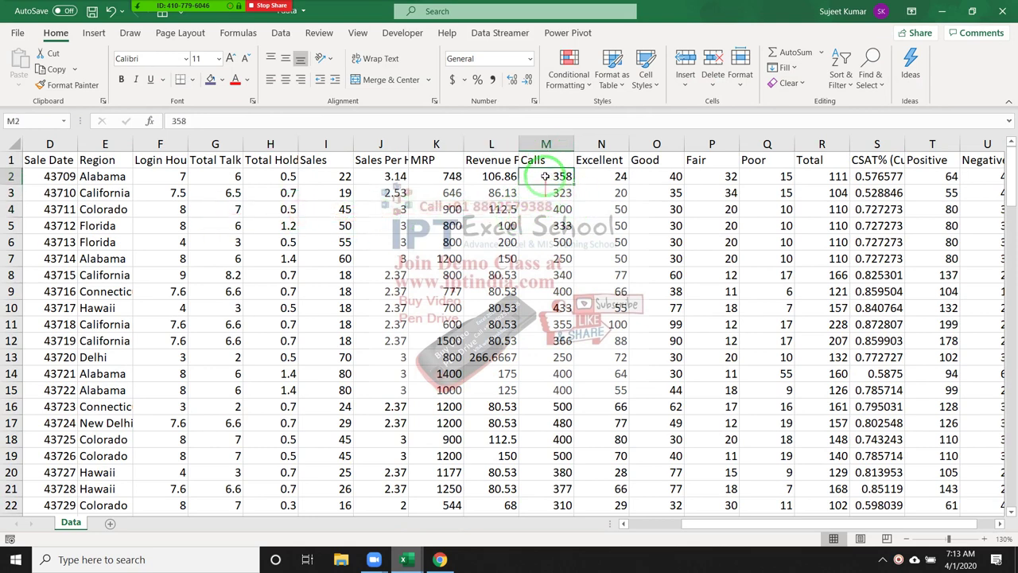
left_click(544, 144)
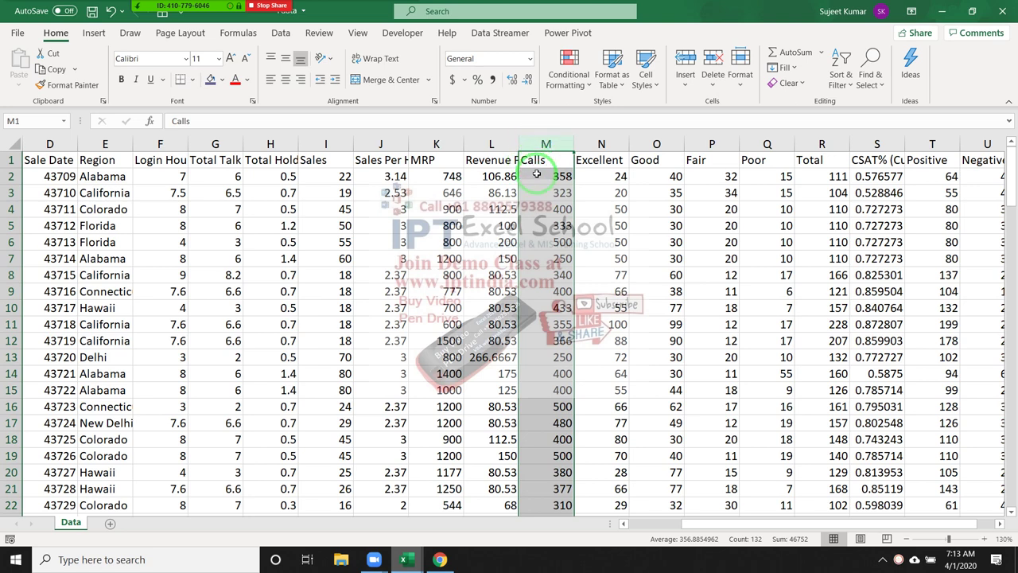
left_click(545, 225)
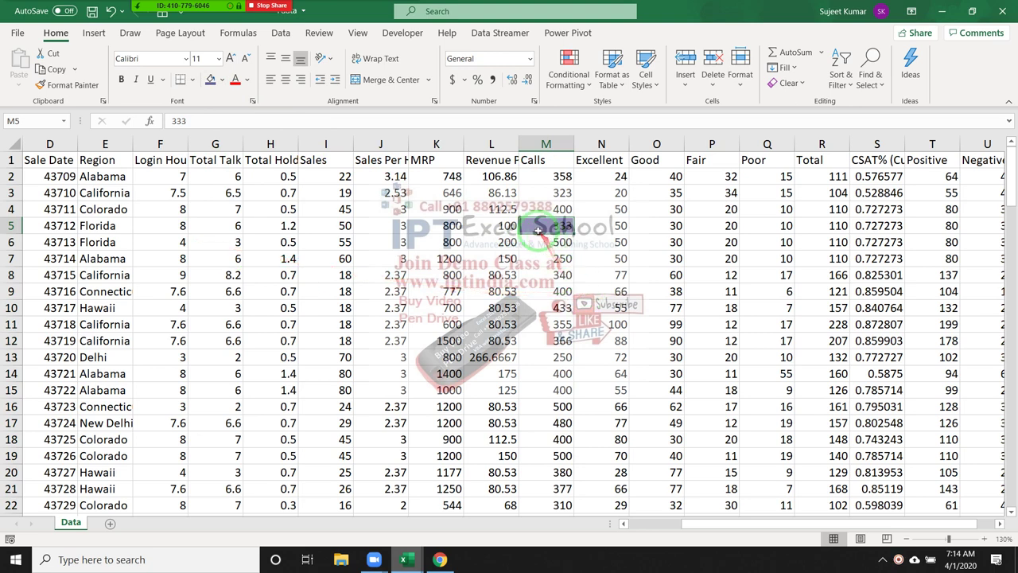
left_click(524, 286)
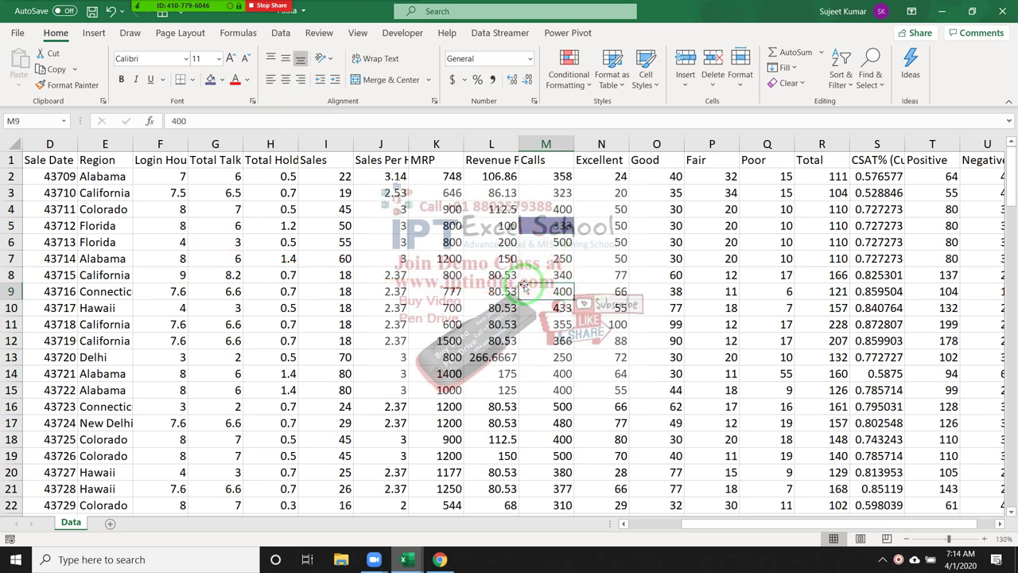
key("Up")
key("Up")
key("Up")
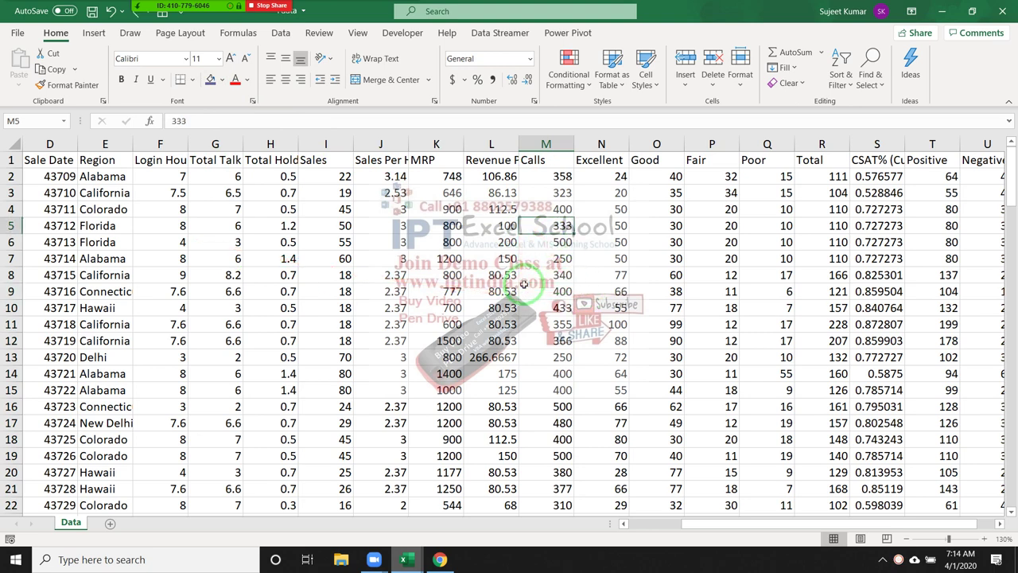
left_click(555, 142)
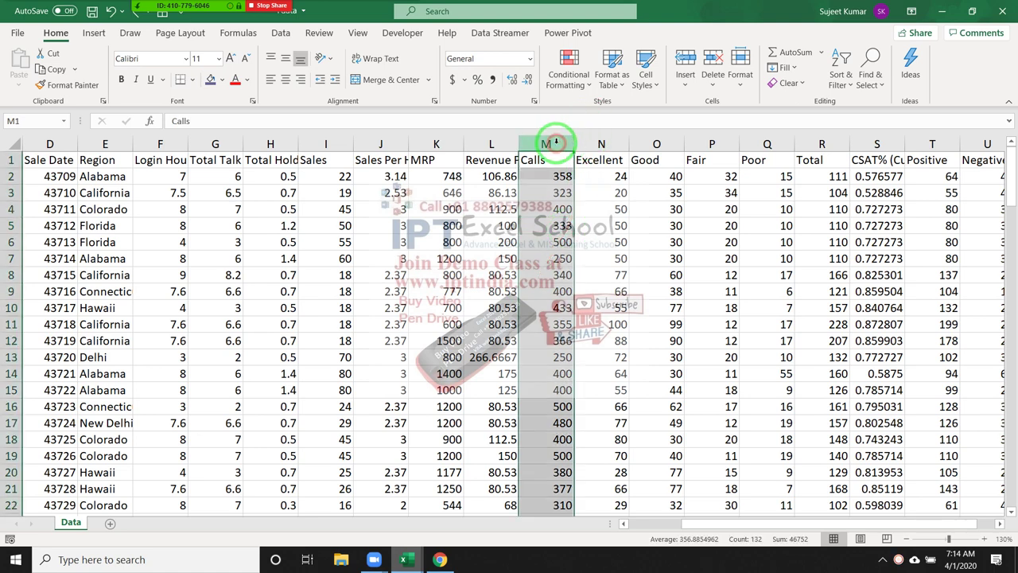
left_click(546, 152)
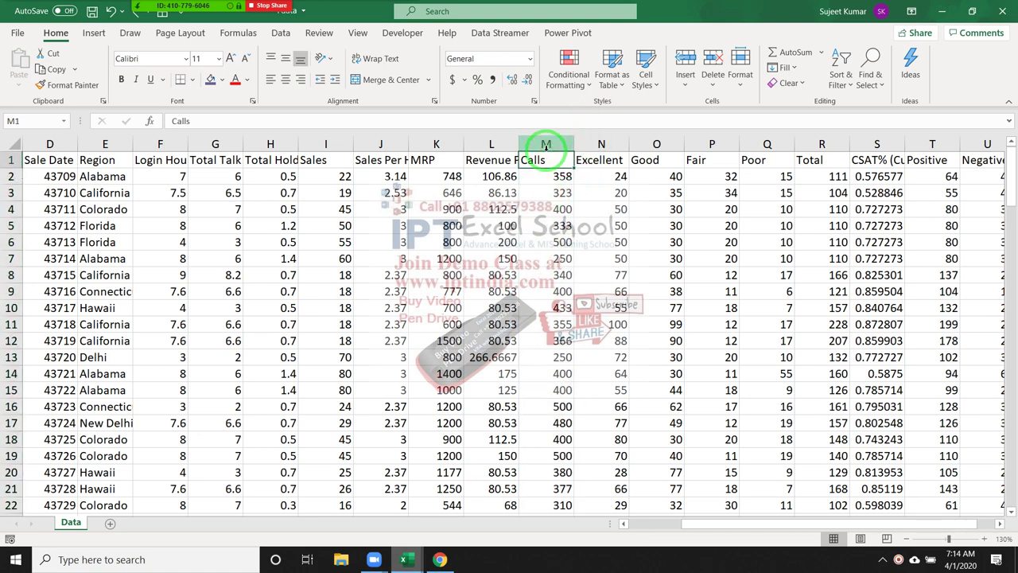
left_click(545, 144)
Start a Greater Than highlight rule on Calls with a threshold of 400.
left_click(561, 85)
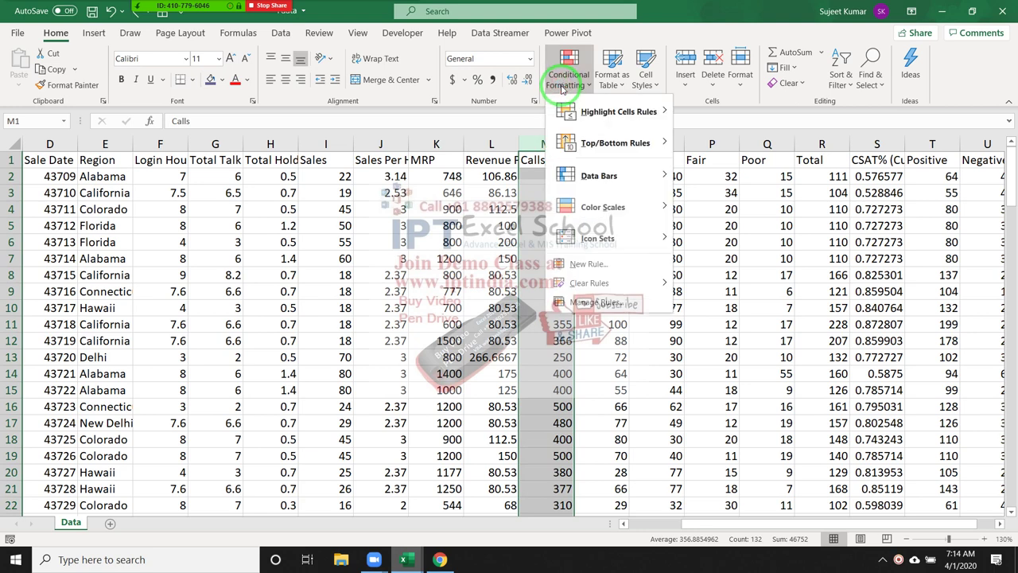
mouse_move(572, 112)
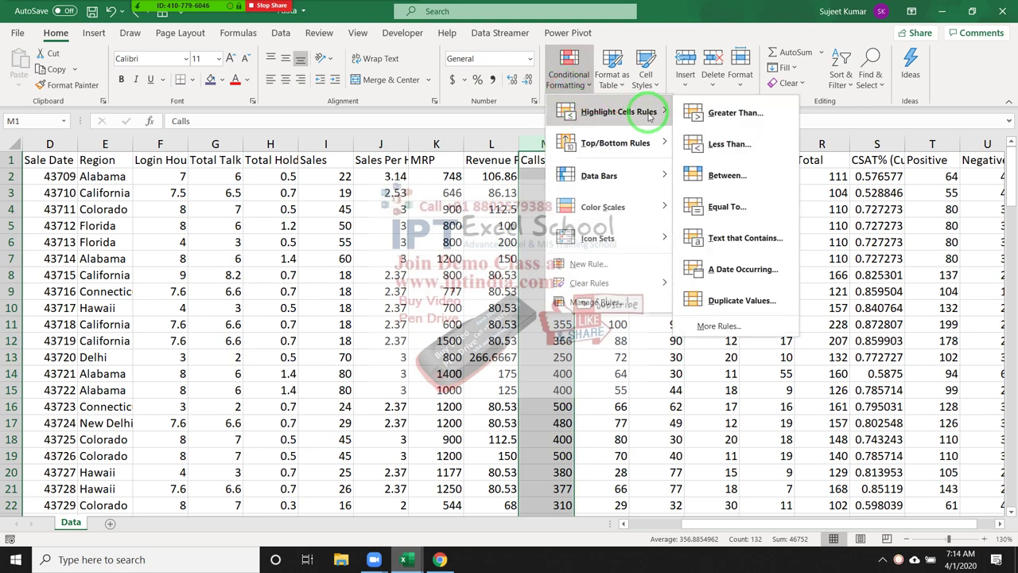
left_click(754, 116)
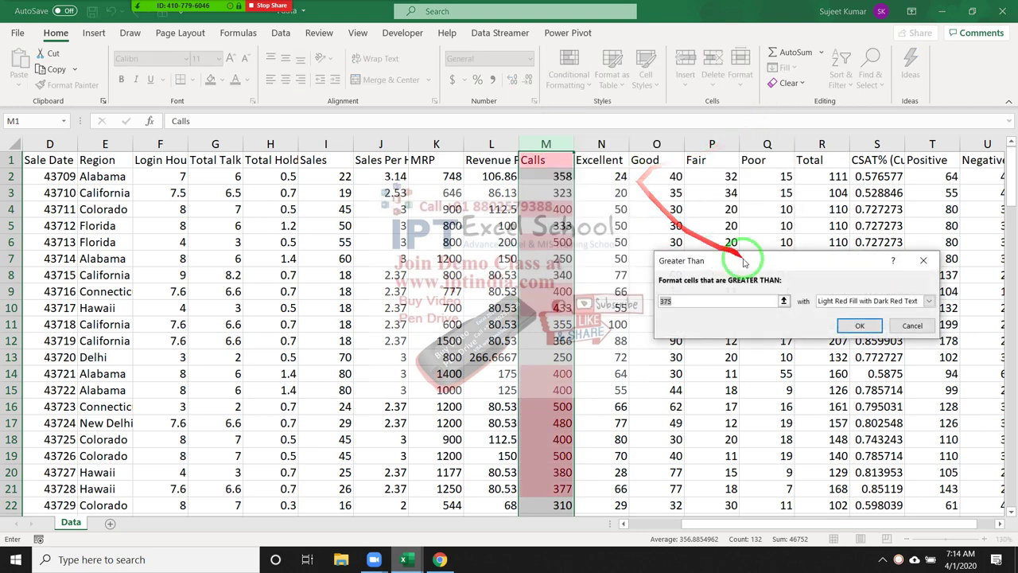
left_click_drag(757, 260, 723, 224)
type("400")
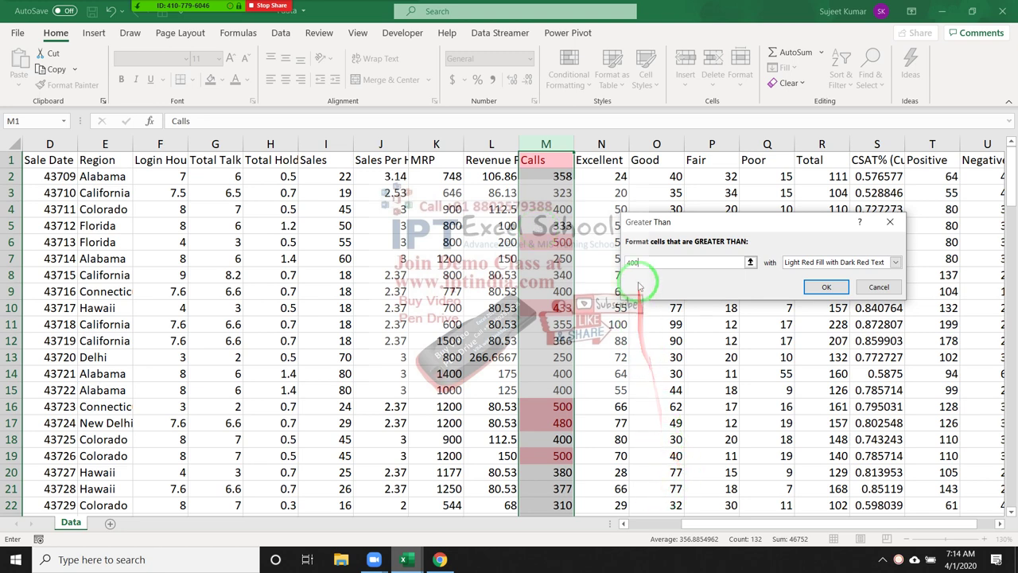
left_click(610, 260)
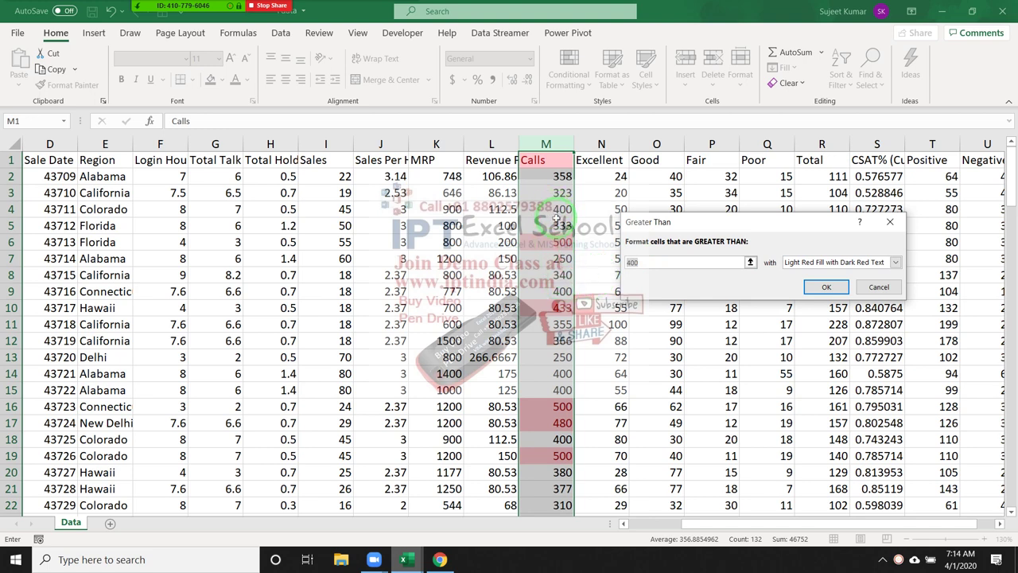
Preview Yellow Fill, then Green Fill with Dark Green Text for the rule.
left_click(819, 263)
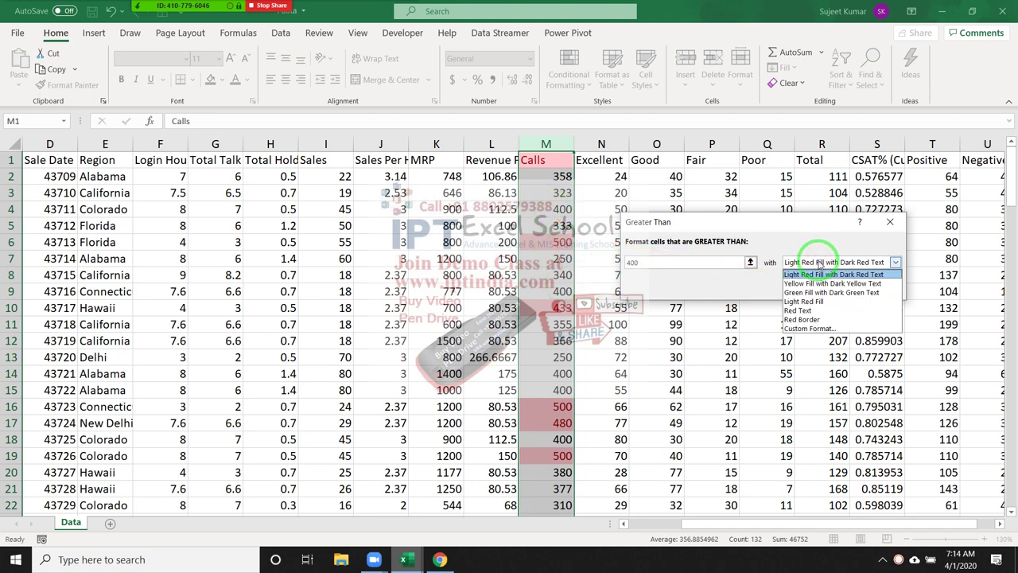
left_click(819, 283)
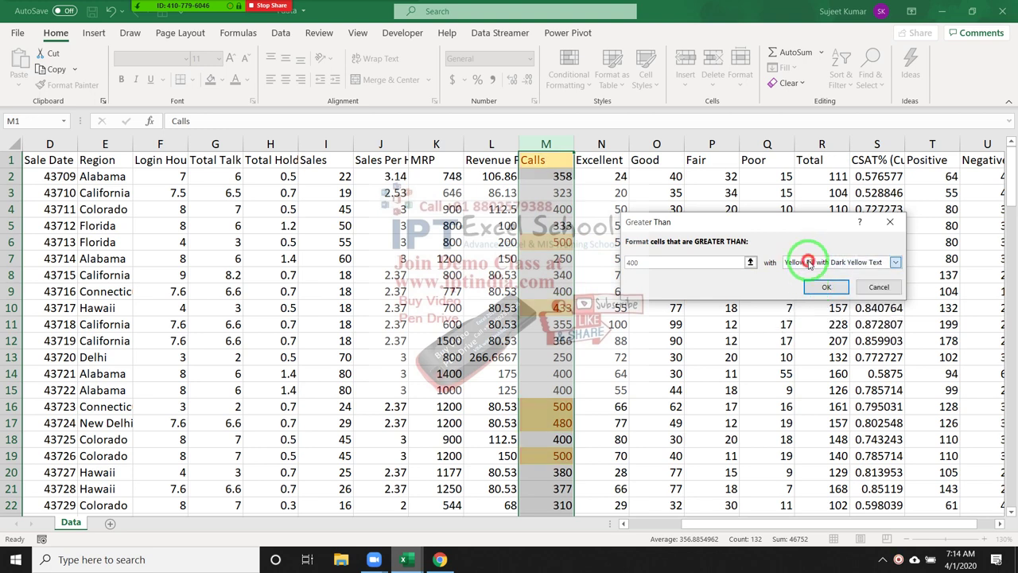
left_click(809, 263)
left_click(799, 293)
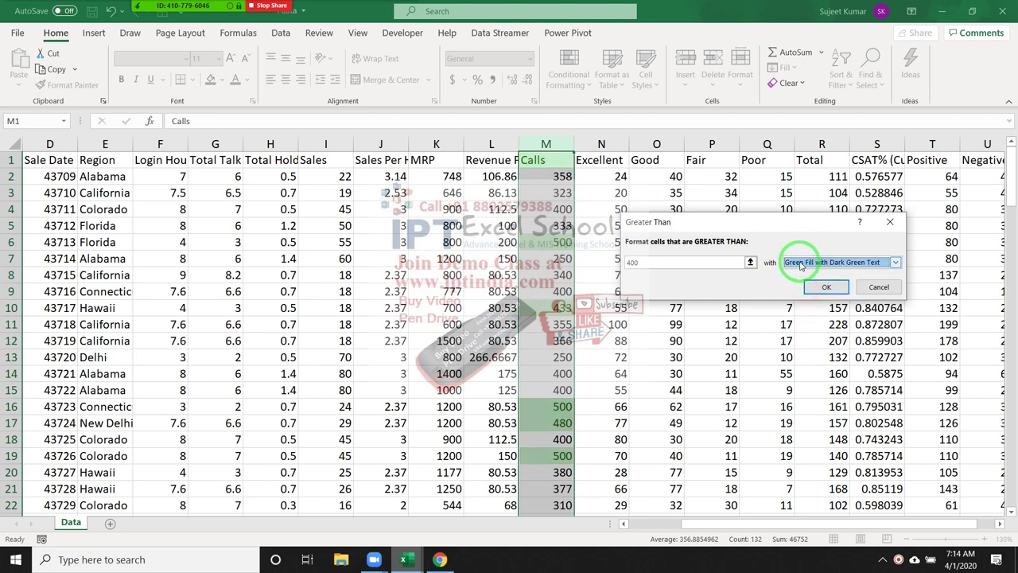
left_click(801, 265)
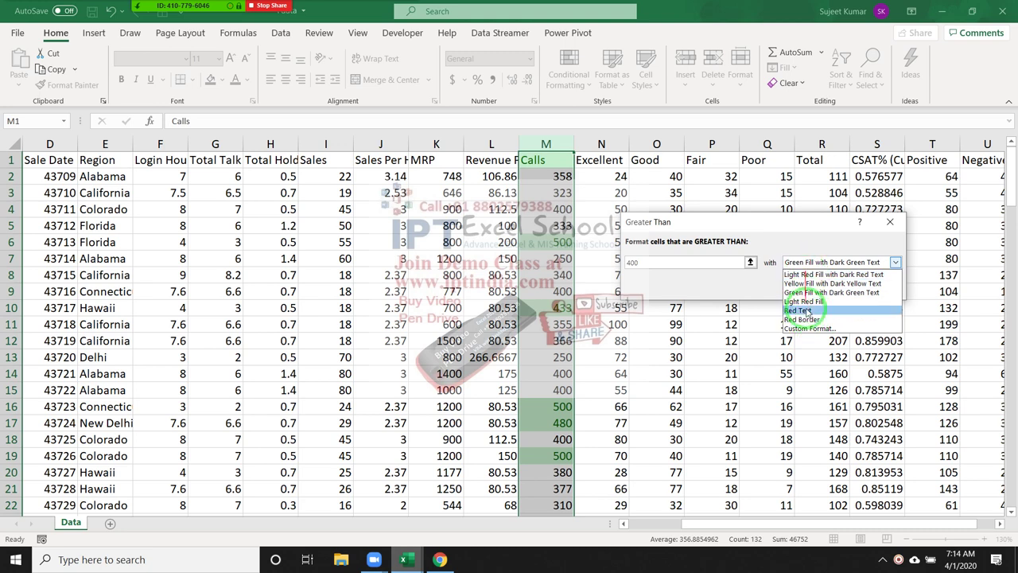
Choose Custom Format and mute a participant in the meeting participants list.
left_click(810, 328)
left_click(155, 4)
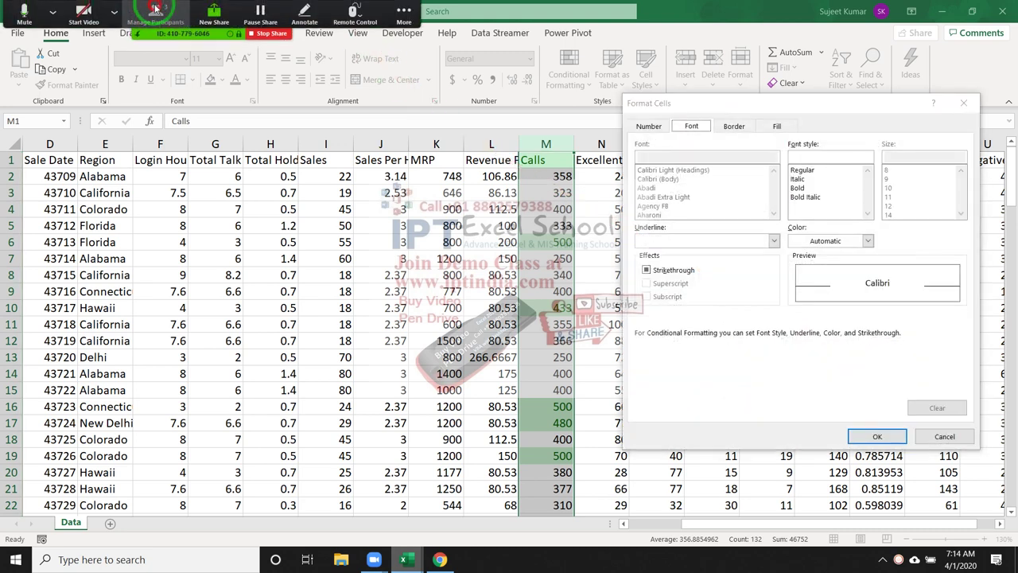
left_click(557, 253)
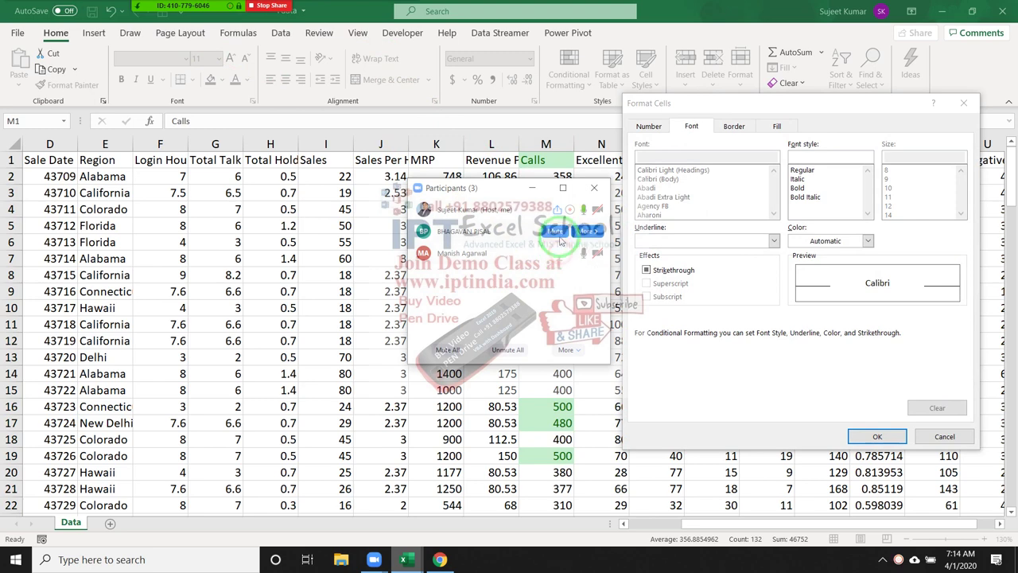
left_click(593, 188)
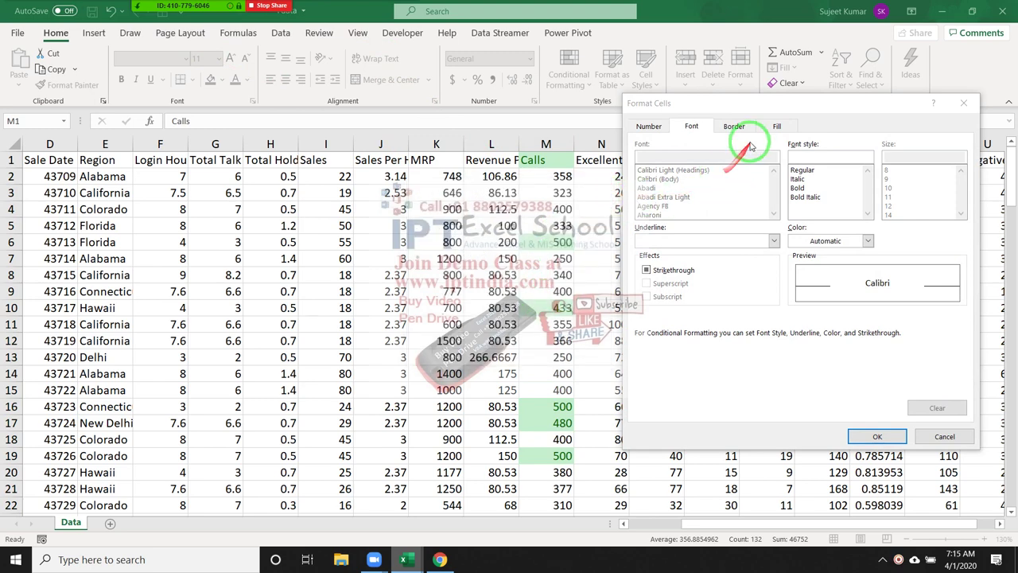
Give Calls values above 400 a bright blue custom fill and apply the rule.
left_click(779, 127)
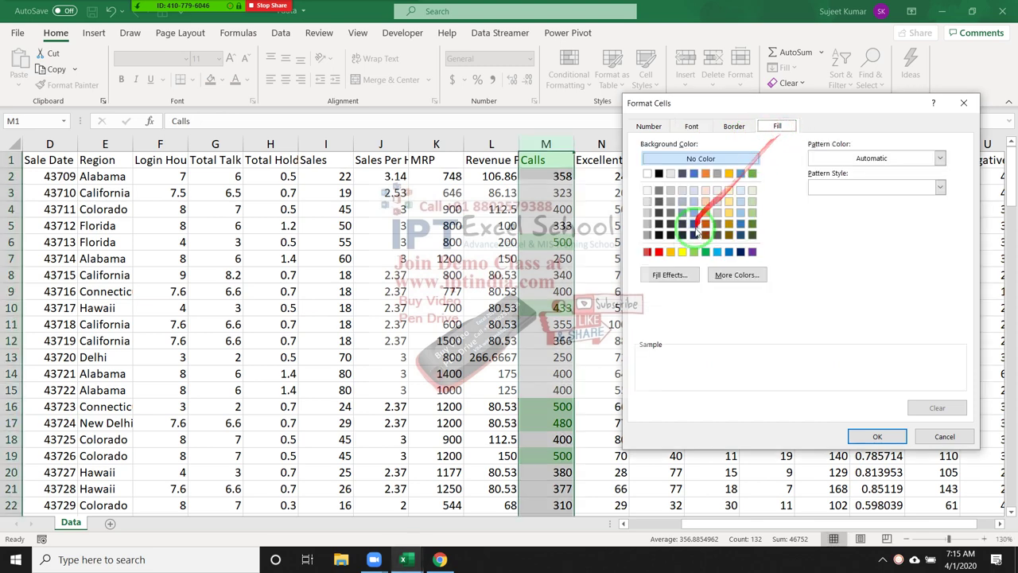
left_click(715, 251)
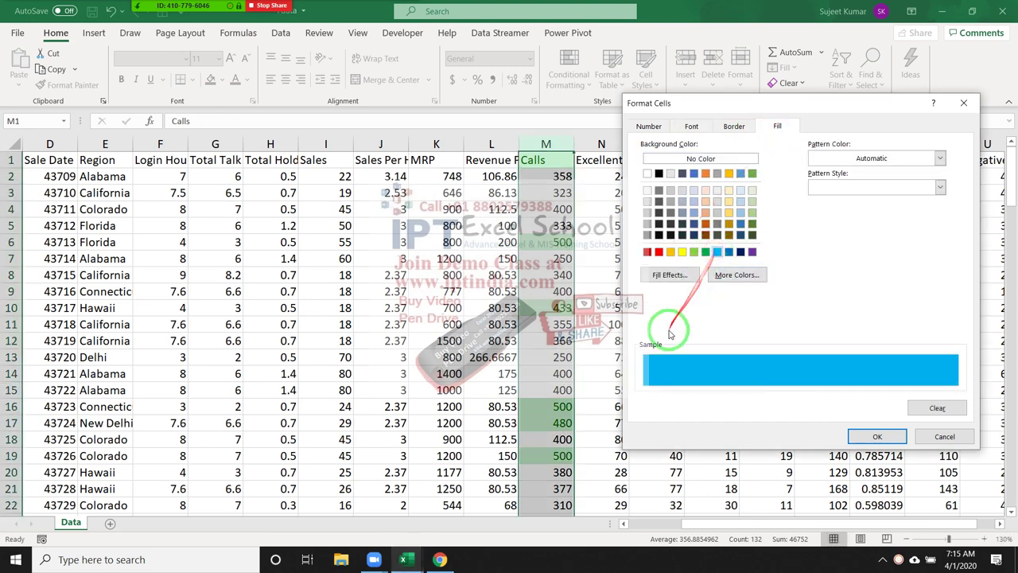
left_click(861, 437)
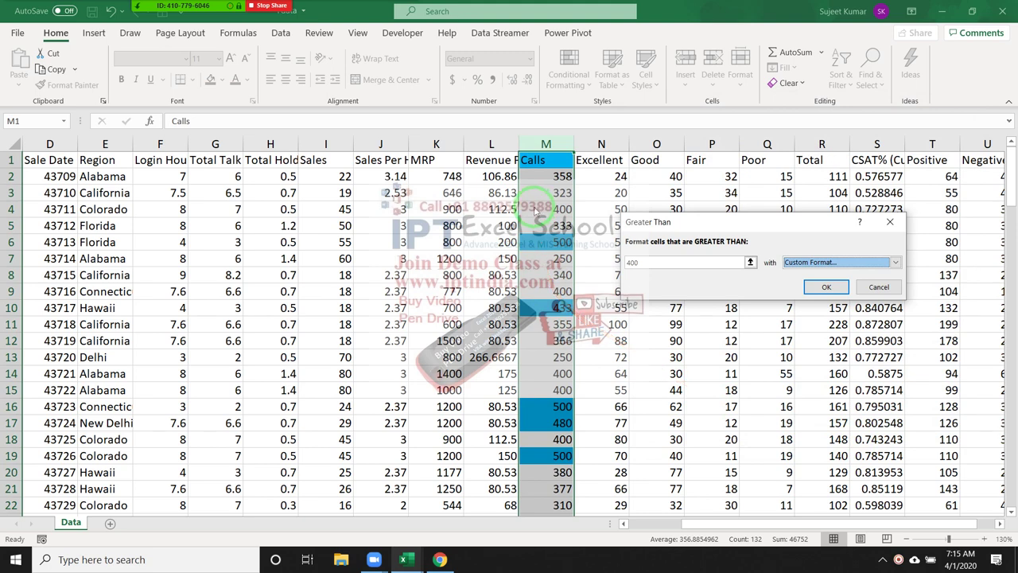
left_click(815, 287)
left_click(668, 277)
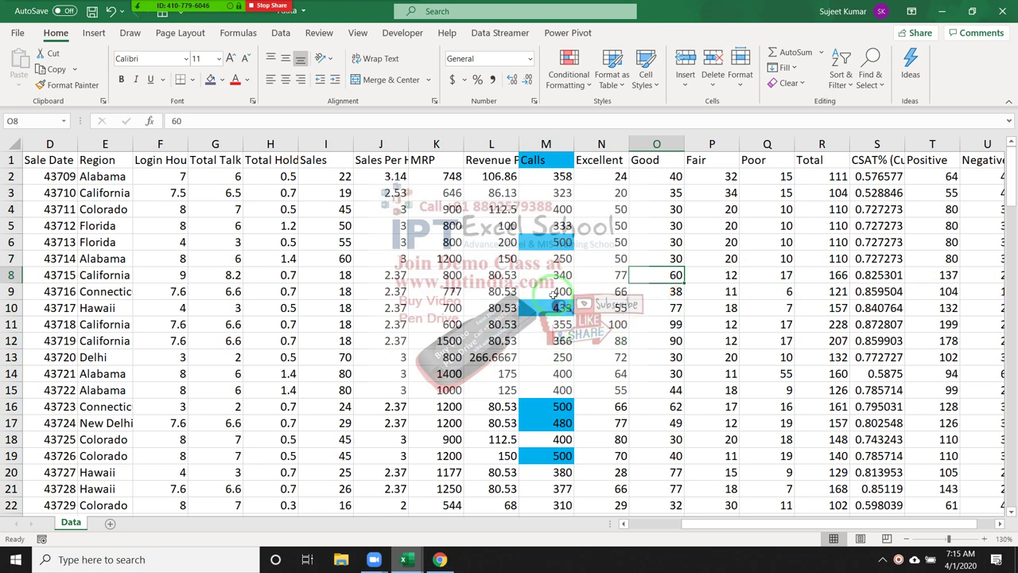
left_click(555, 242)
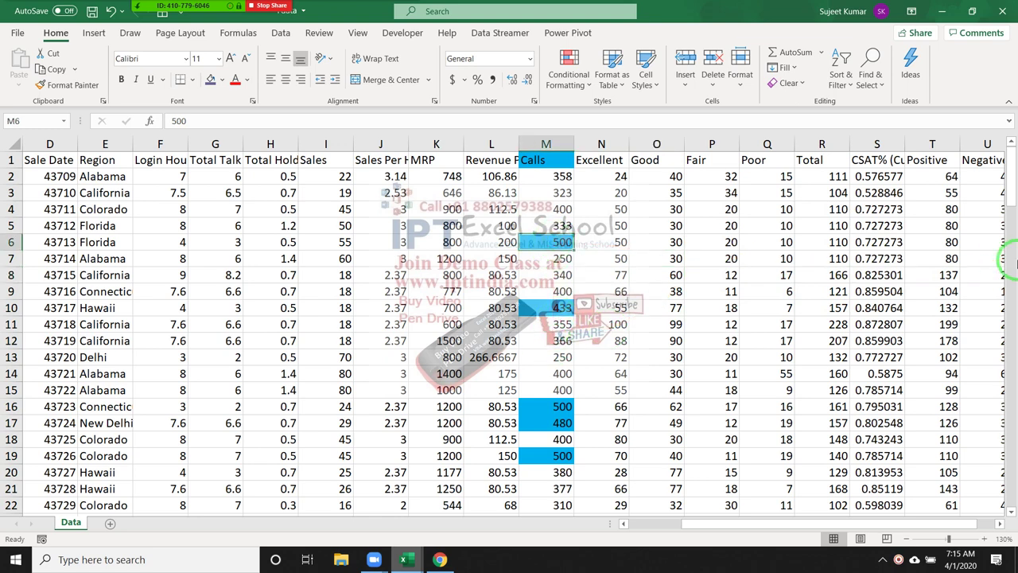
type("30")
key("Return")
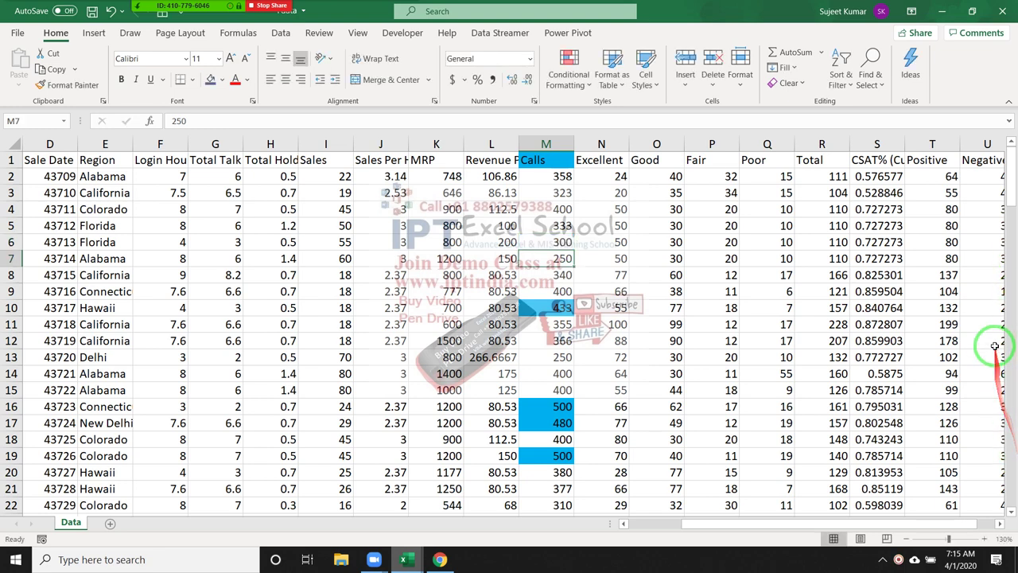
left_click(542, 195)
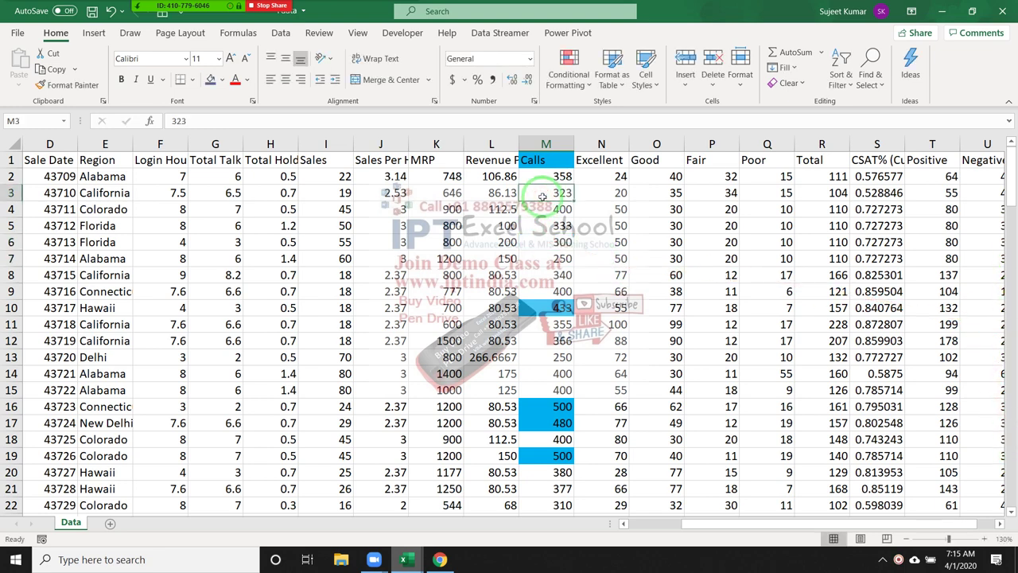
type("52")
key("ctrl+Return")
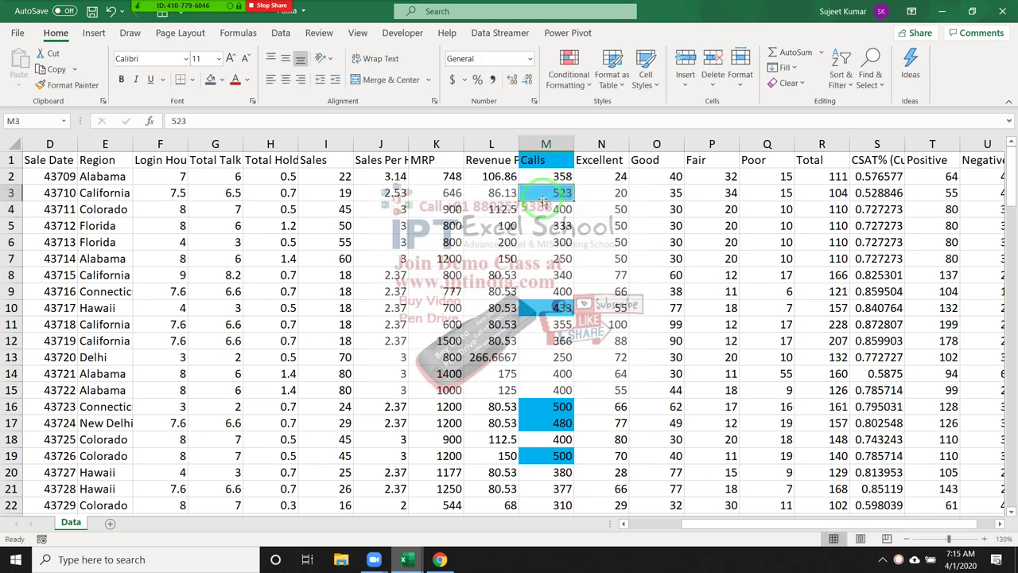
left_click(532, 143)
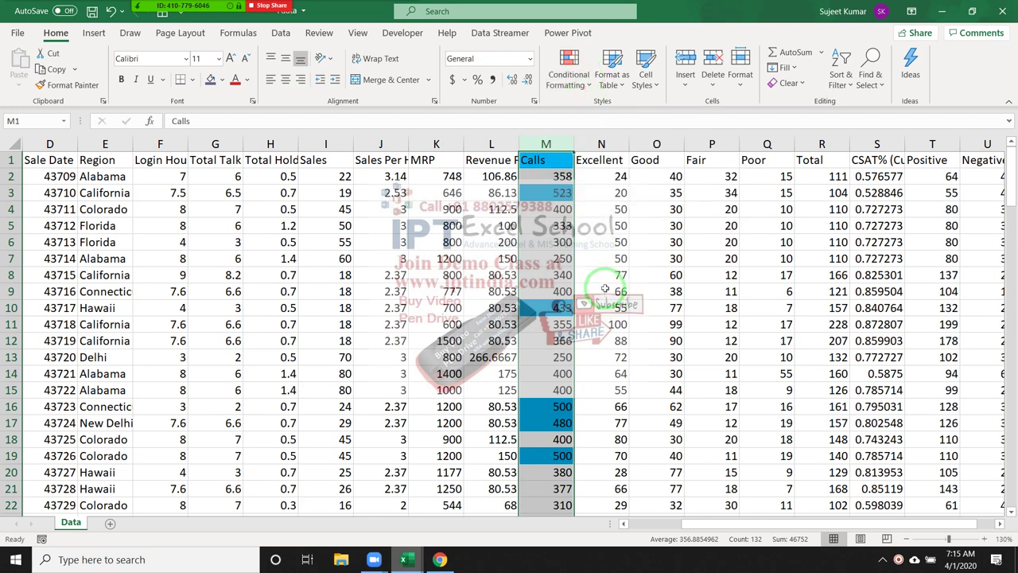
left_click(656, 251)
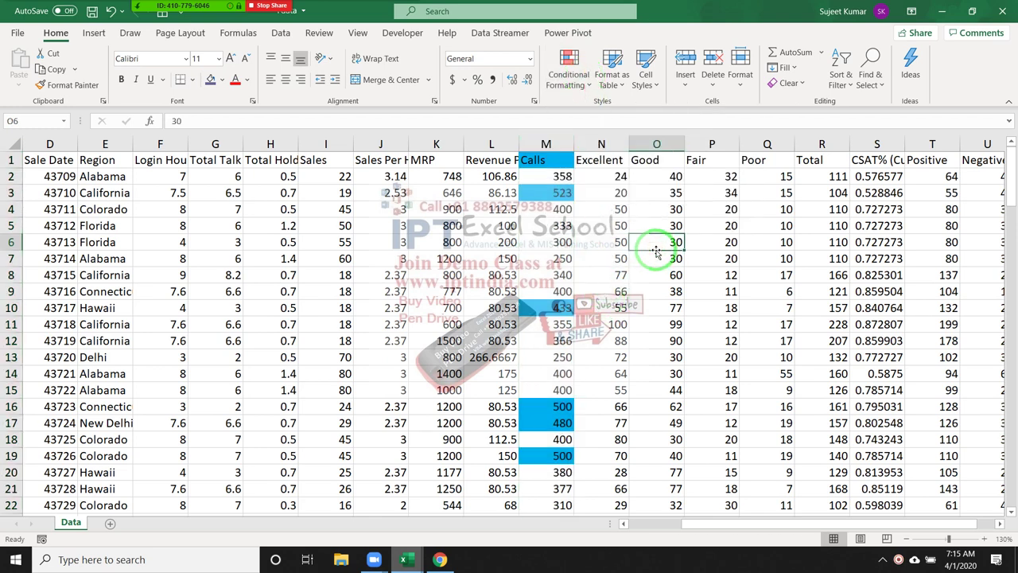
left_click(451, 147)
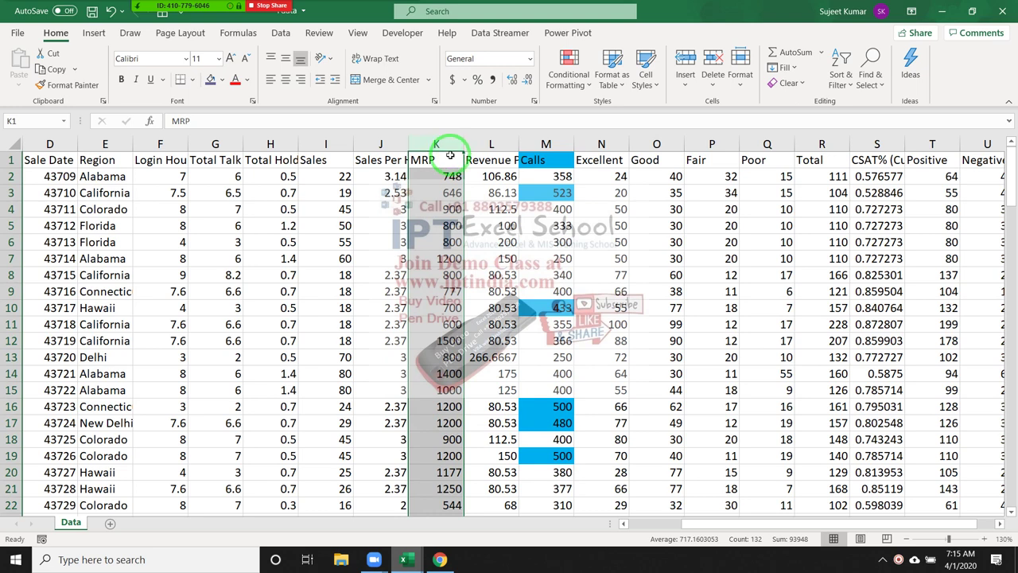
left_click(445, 155)
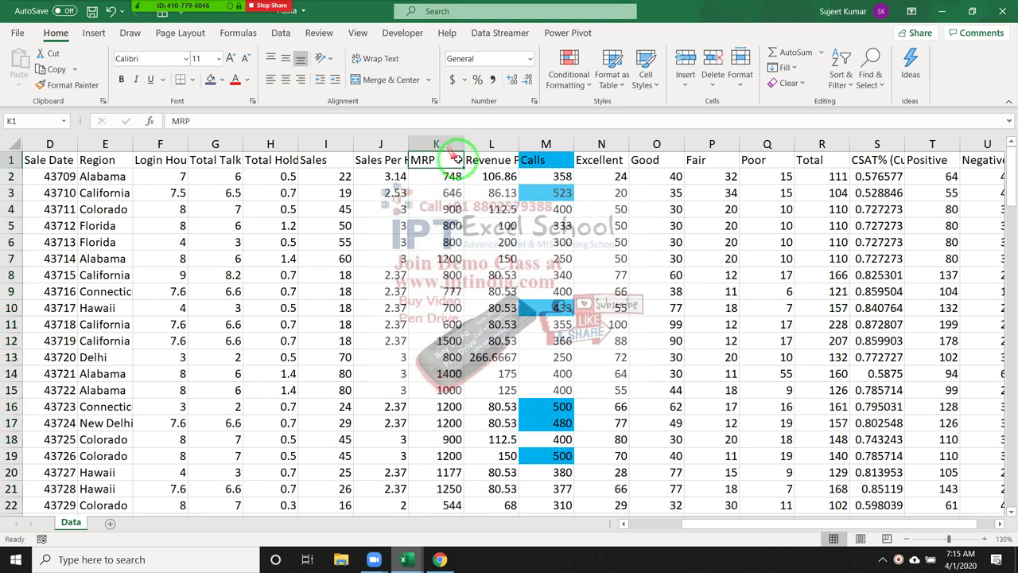
left_click(553, 161)
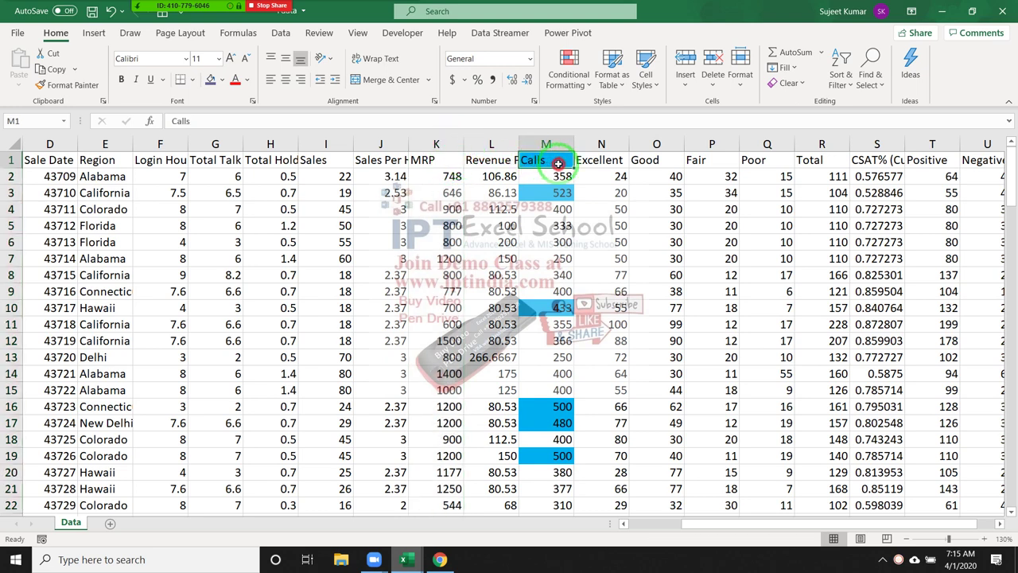
left_click_drag(449, 176, 445, 506)
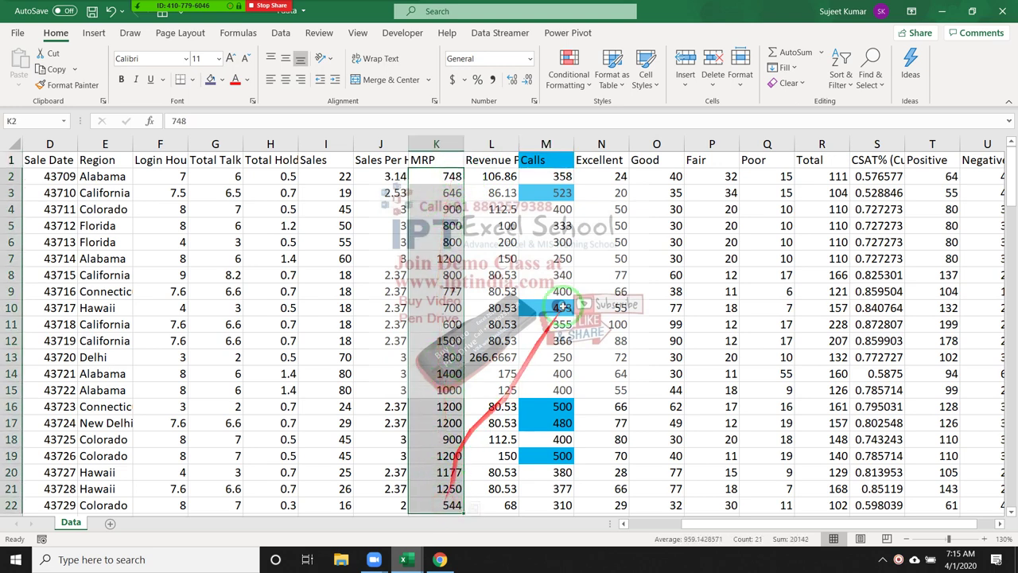
left_click(578, 84)
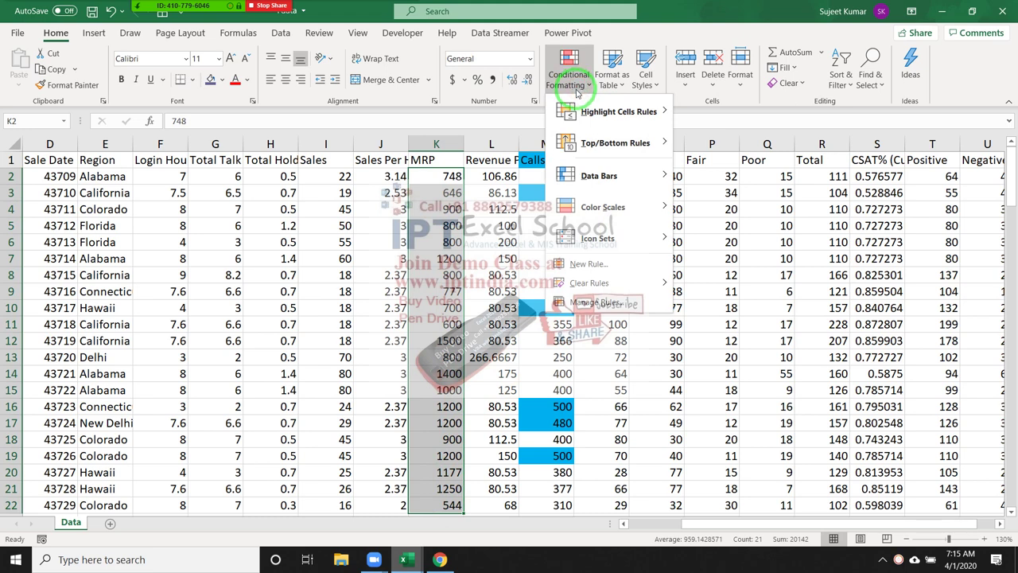
left_click(589, 266)
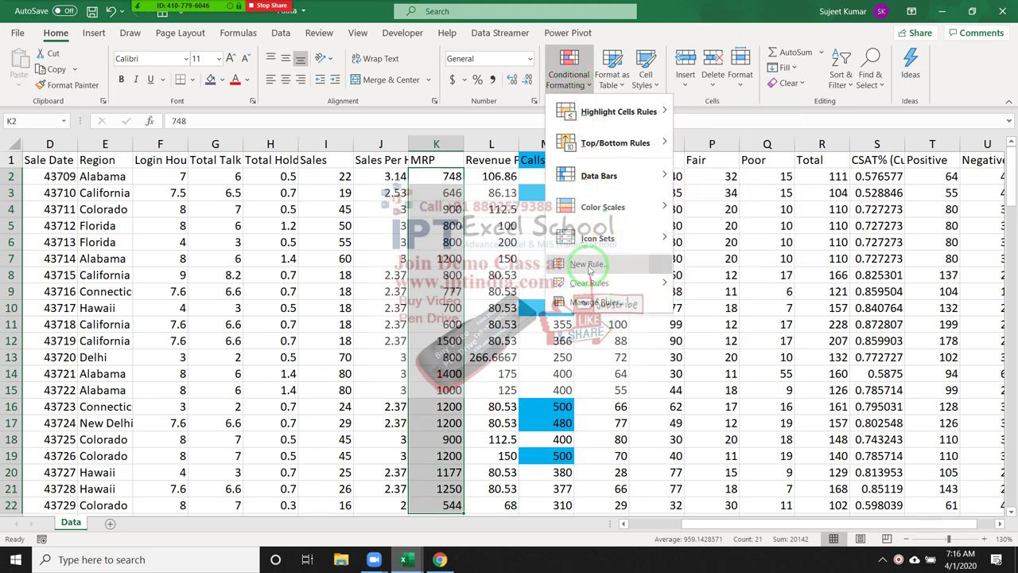
left_click(588, 115)
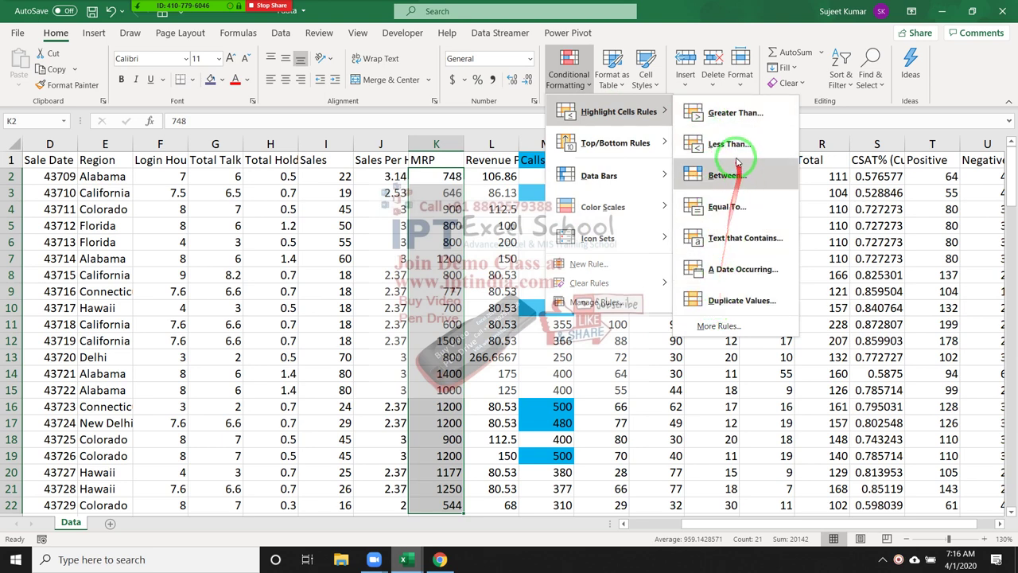
left_click(737, 116)
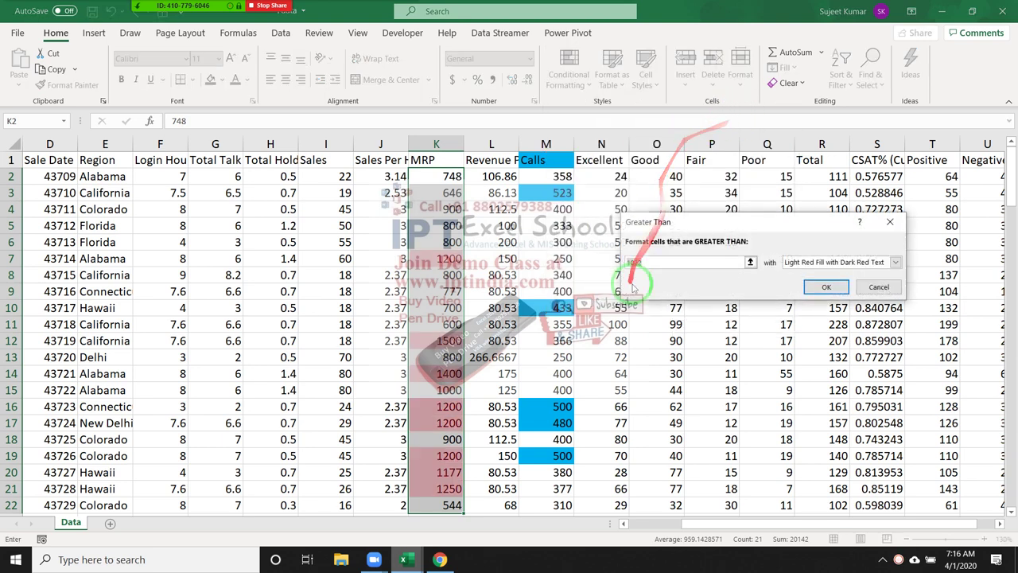
type("15")
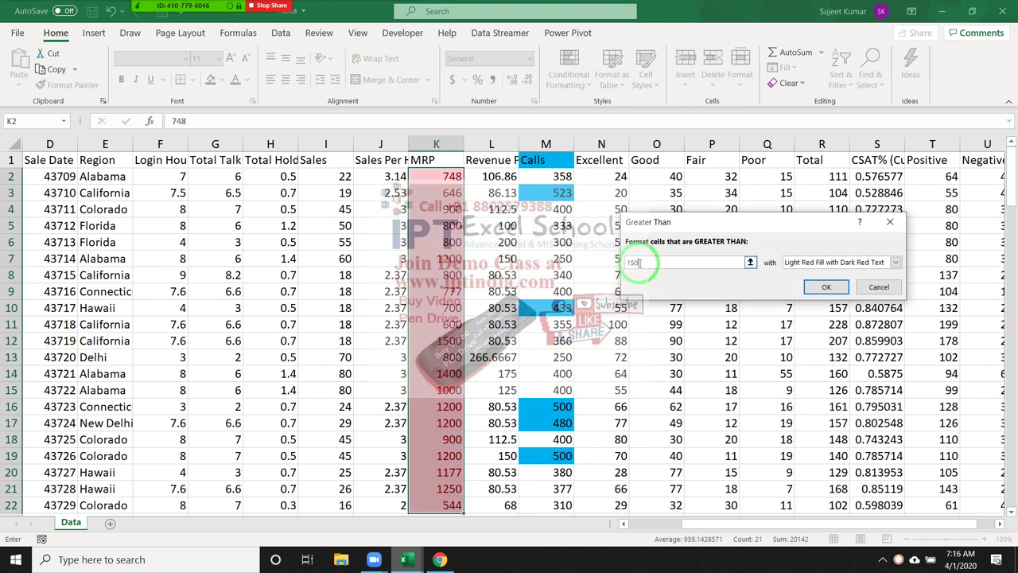
type("0")
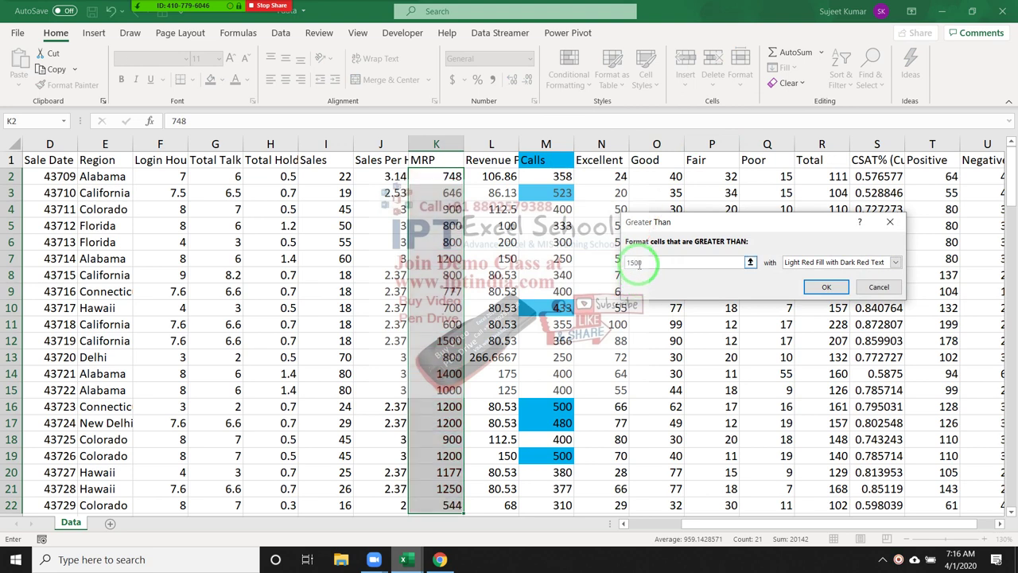
key("BackSpace")
key("BackSpace")
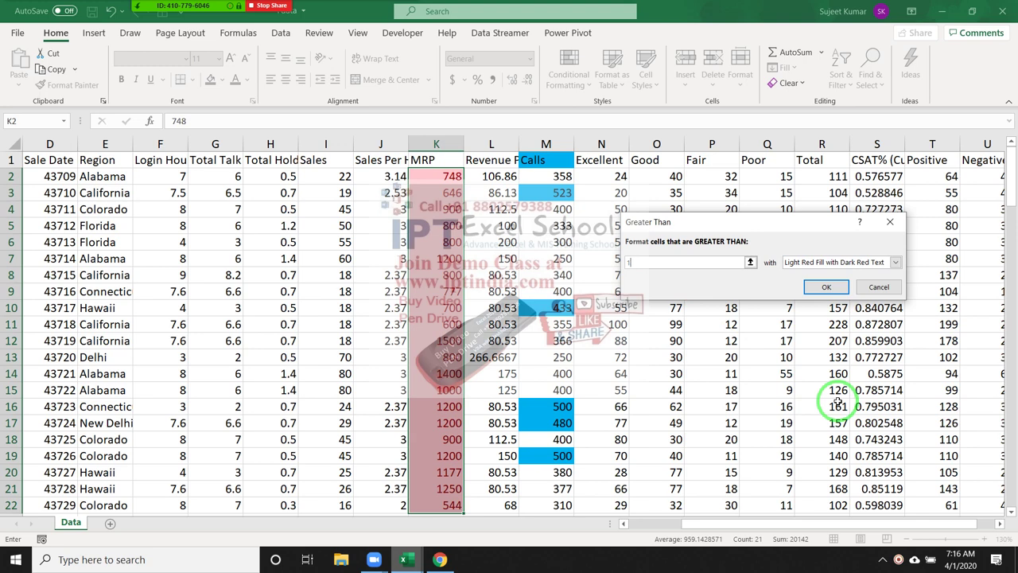
type("100")
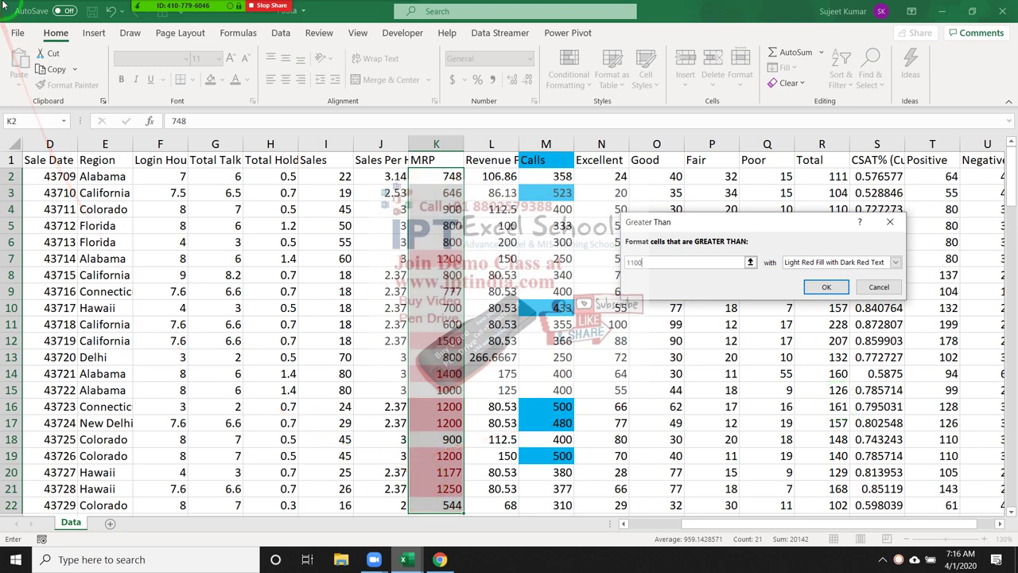
key("BackSpace")
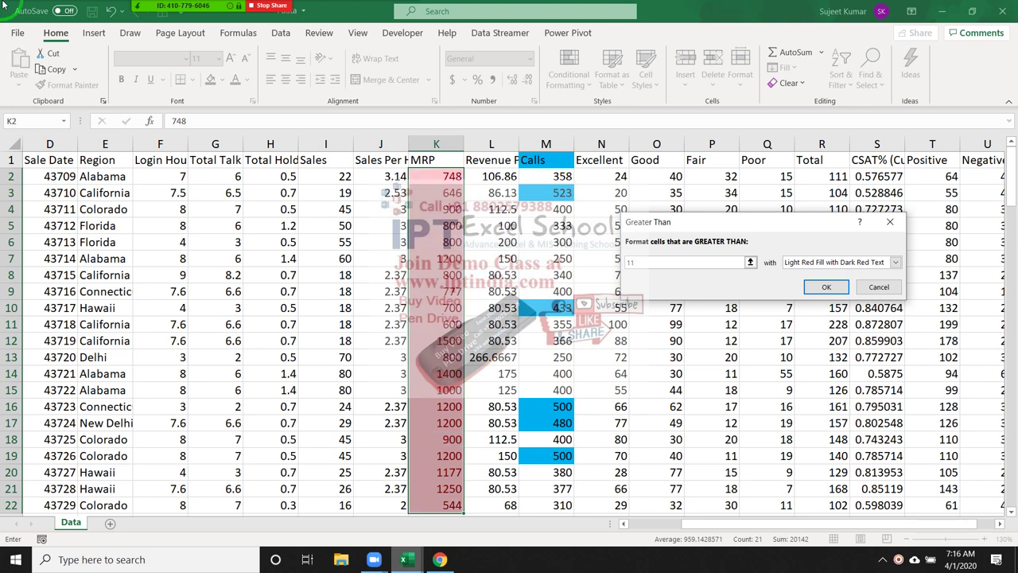
type("000")
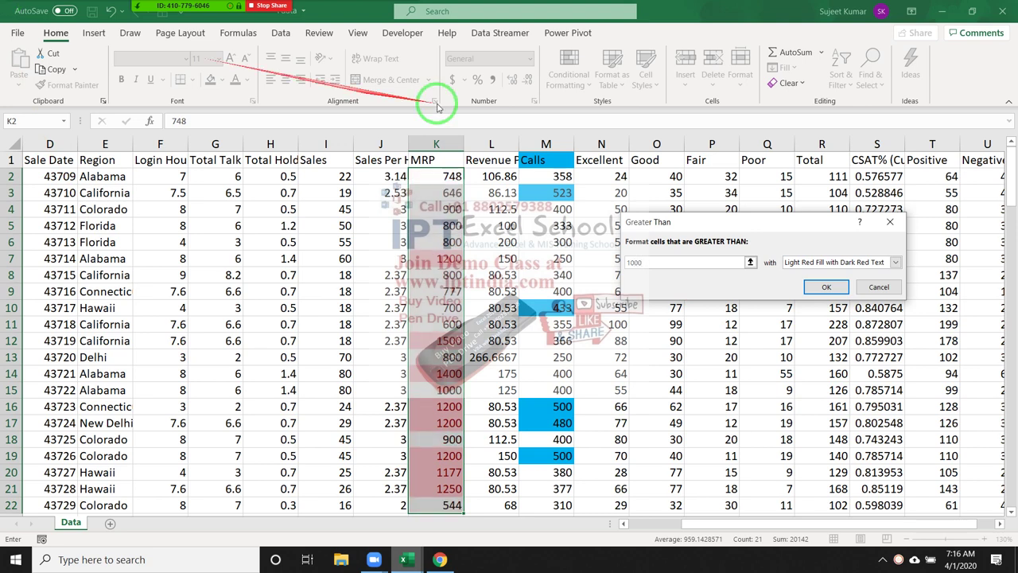
left_click(804, 264)
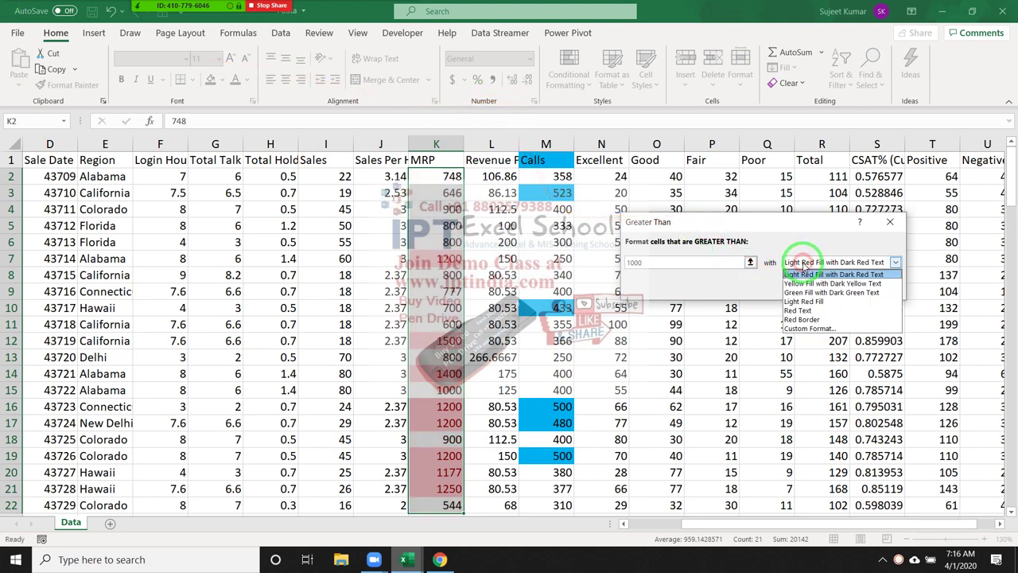
left_click(806, 272)
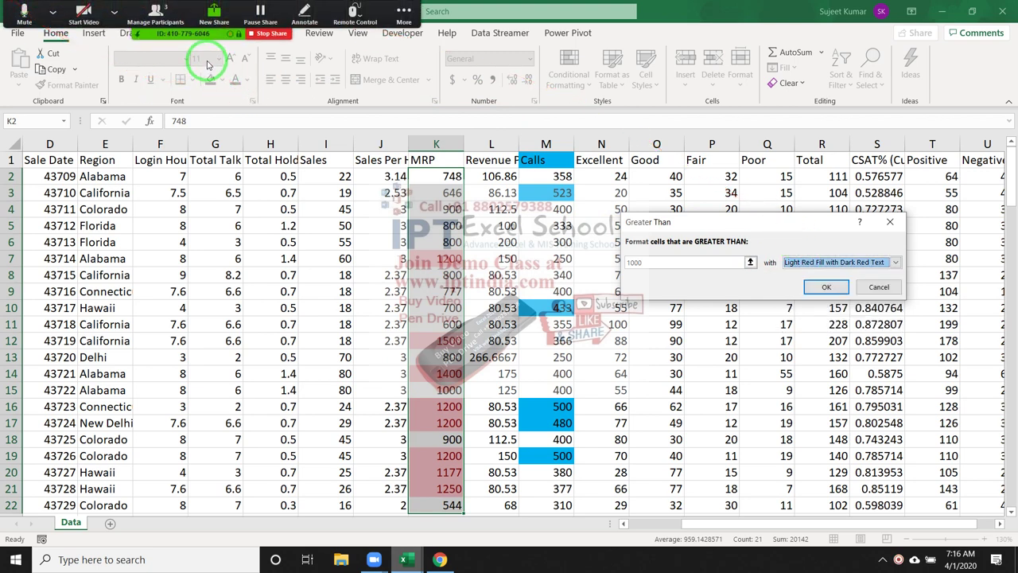
left_click(843, 268)
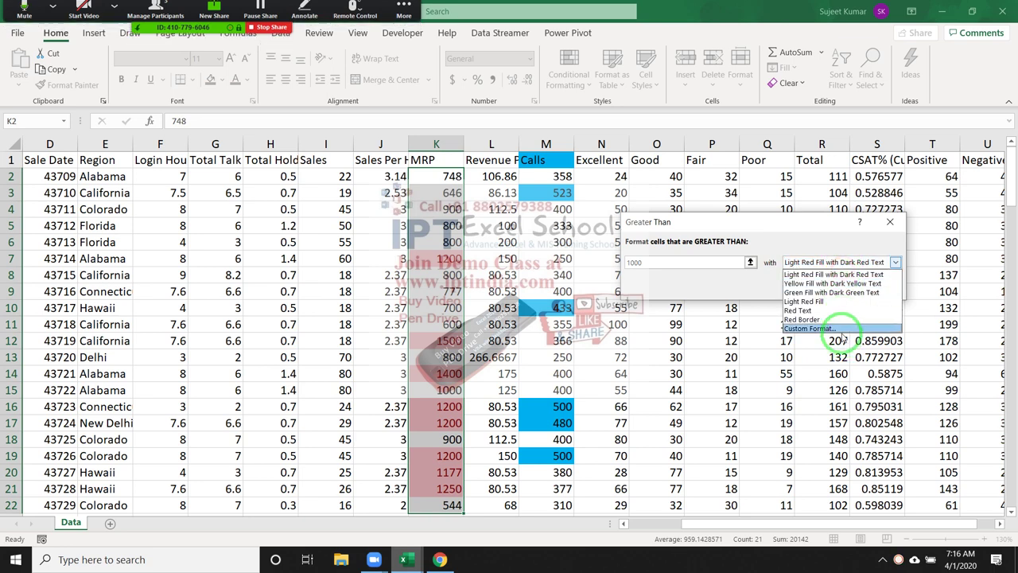
left_click(843, 333)
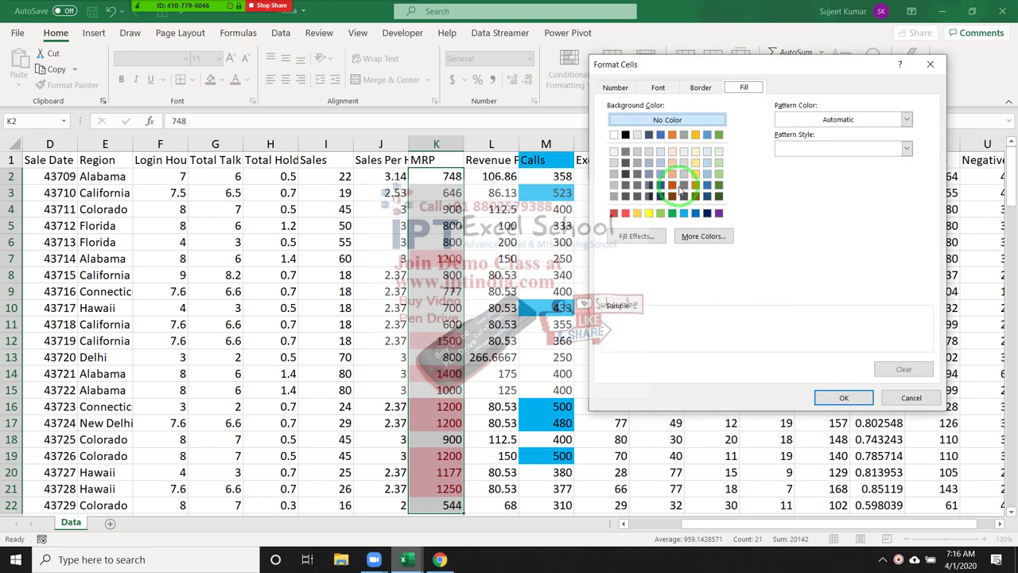
key("Escape")
key("Escape")
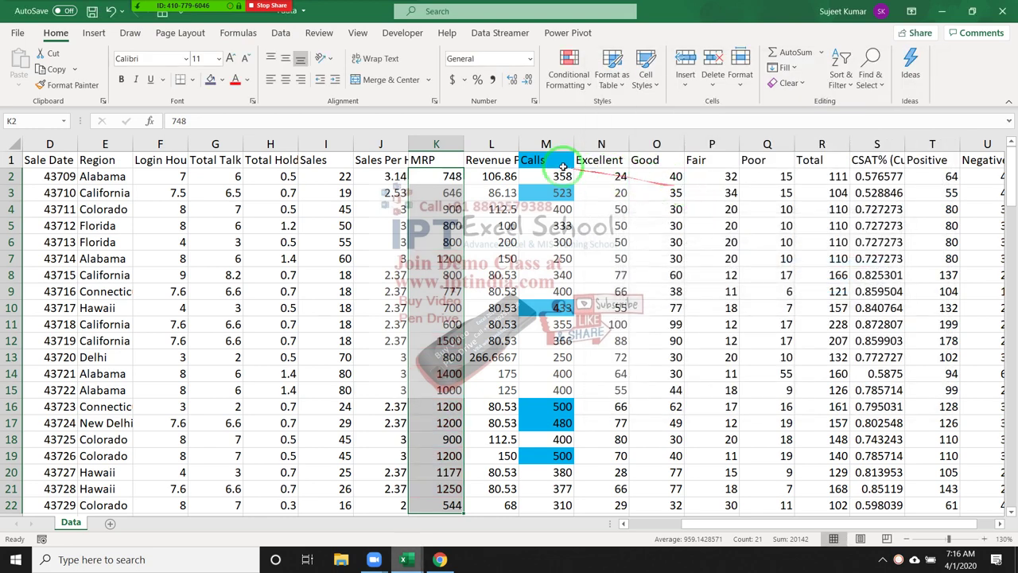
left_click(565, 79)
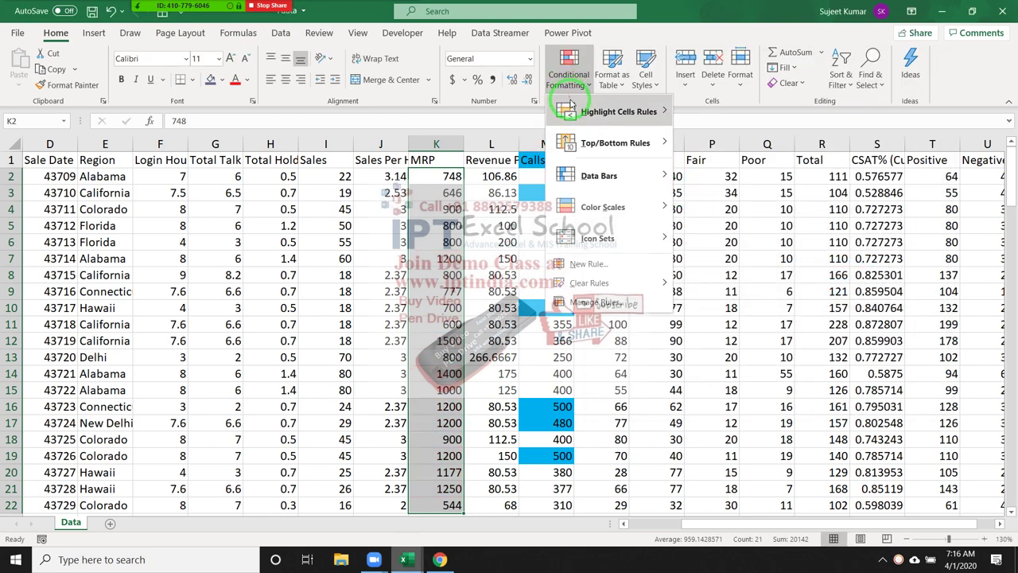
mouse_move(566, 111)
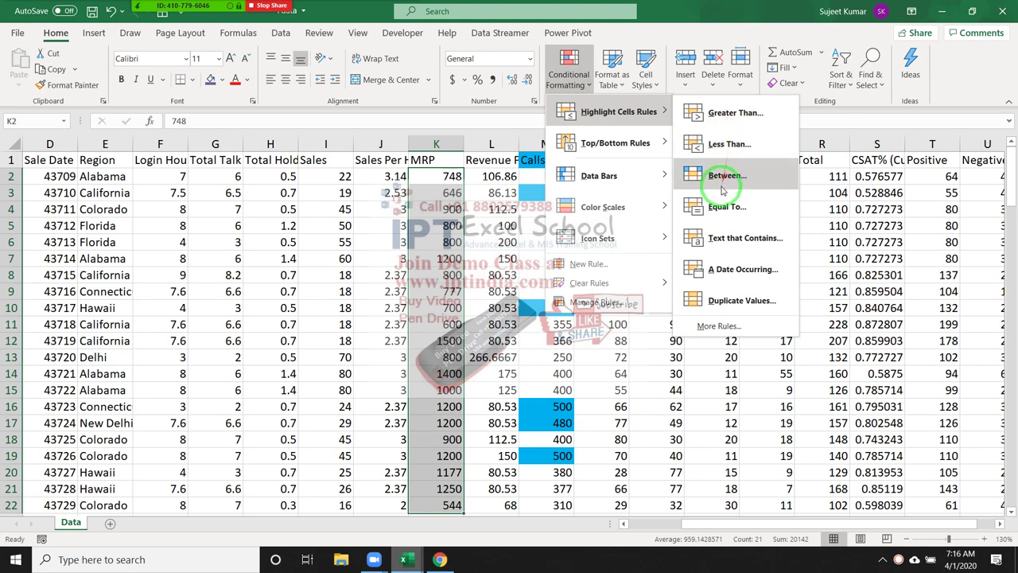
left_click(716, 116)
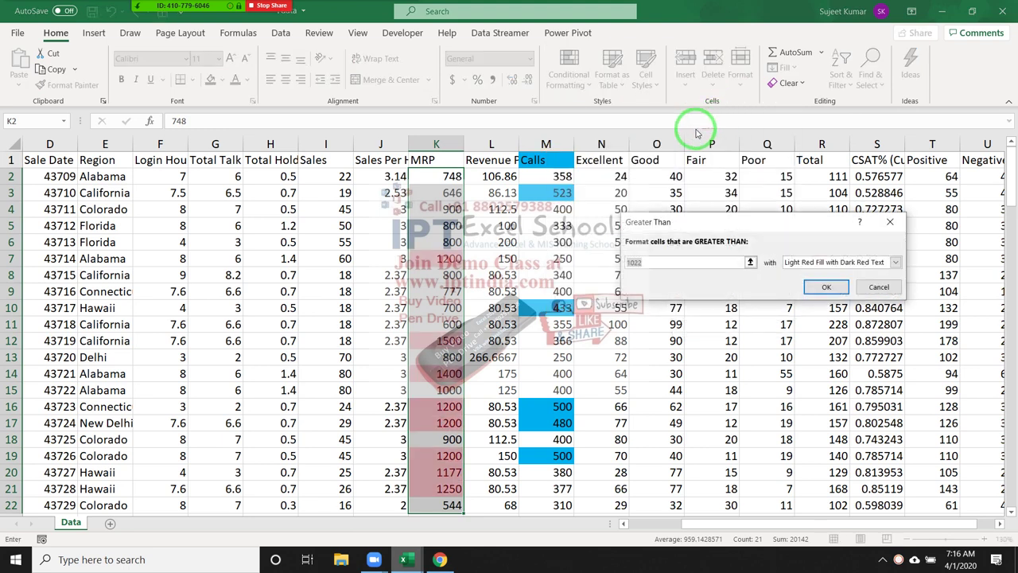
key("Escape")
left_click(583, 78)
mouse_move(620, 111)
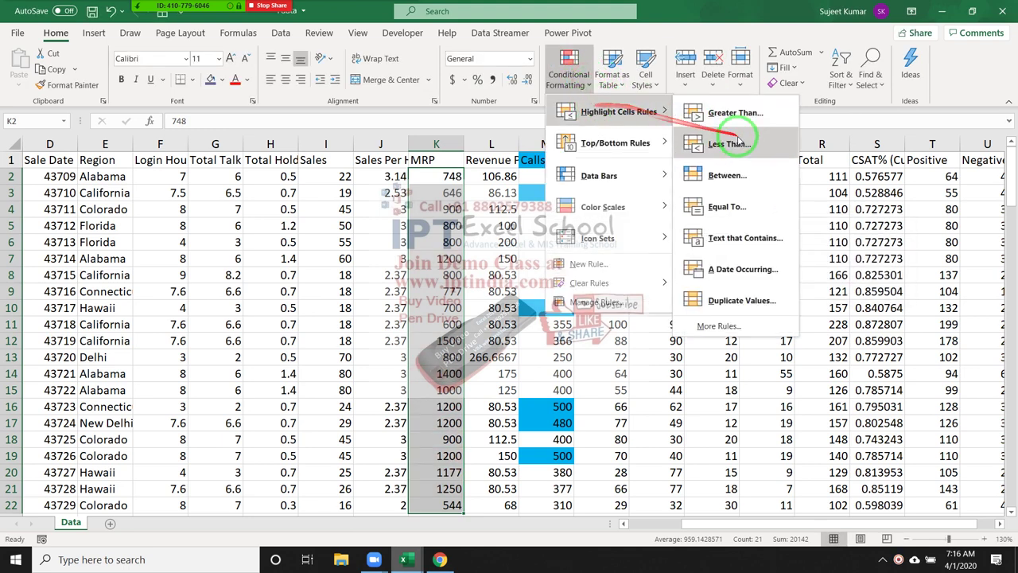
left_click(737, 153)
key("Escape")
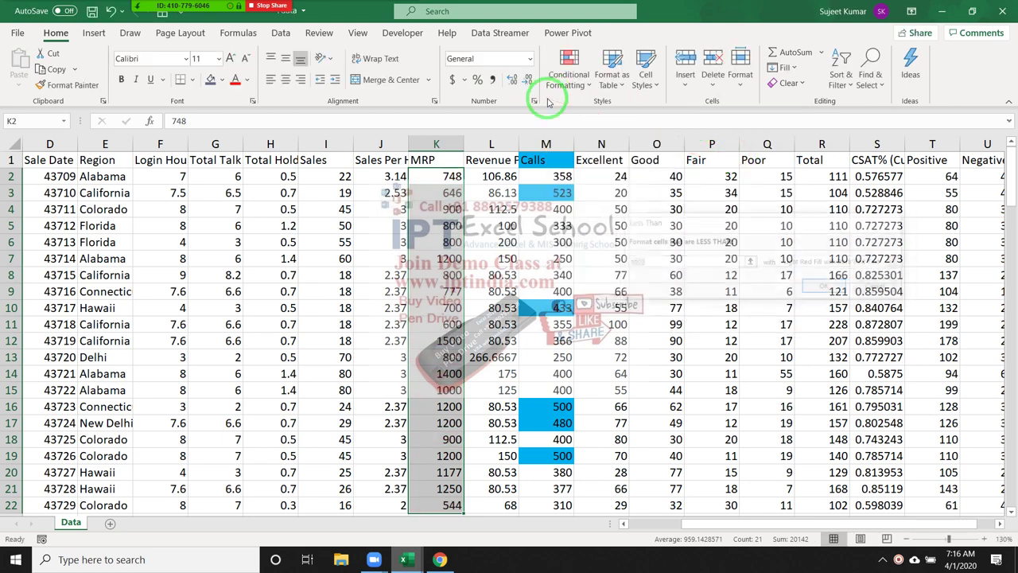
left_click(566, 78)
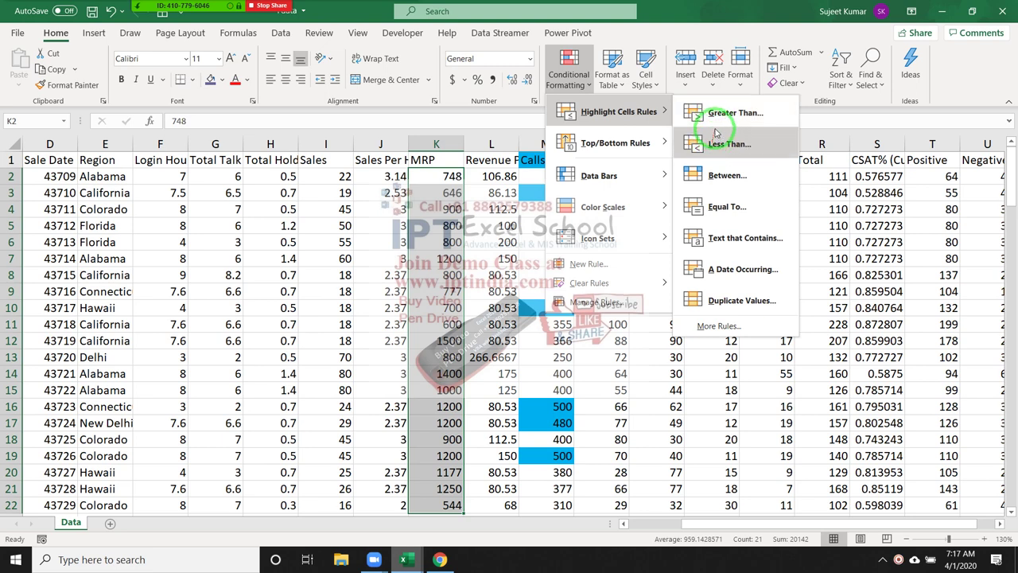
left_click(725, 174)
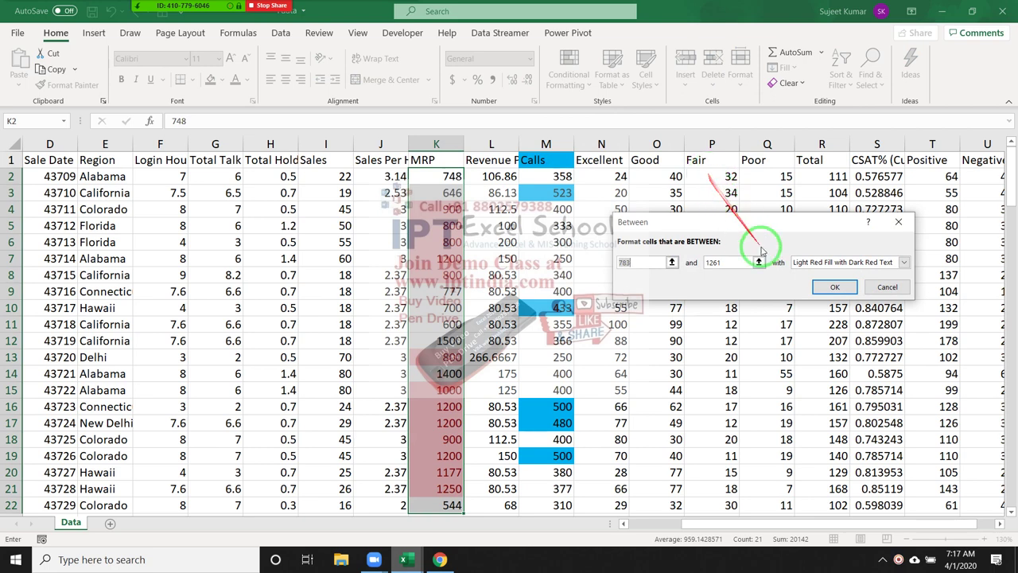
left_click(800, 263)
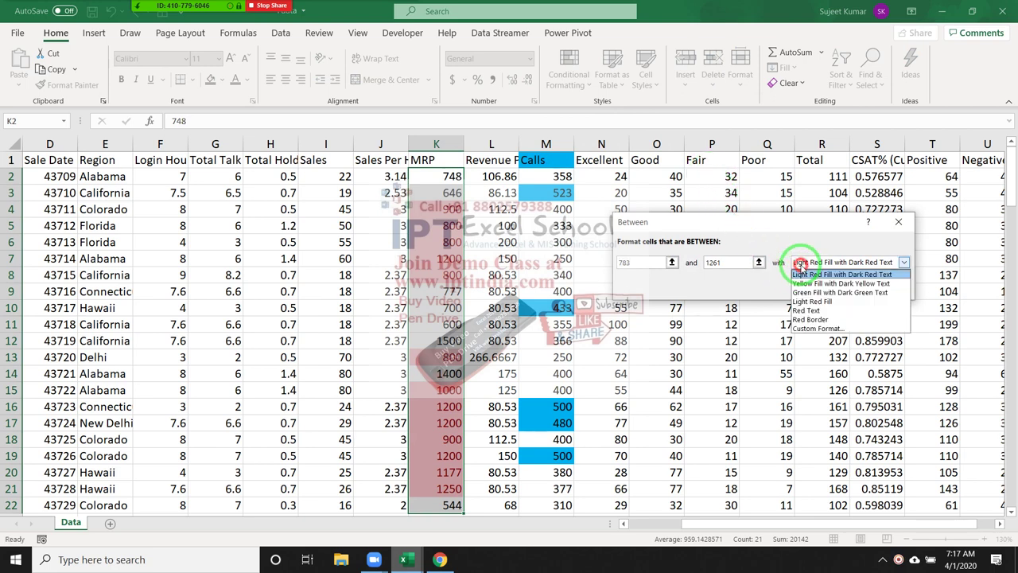
left_click(803, 271)
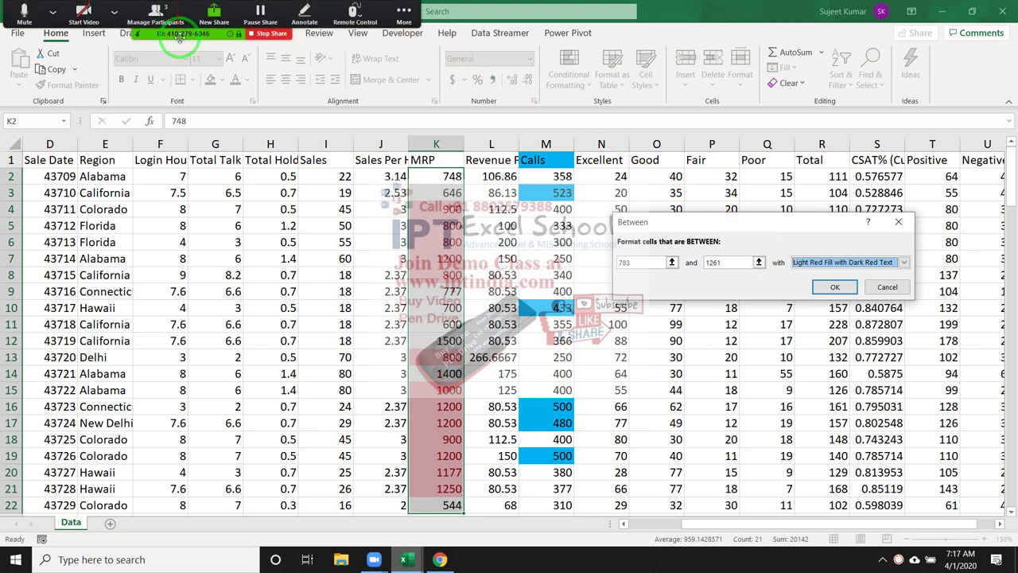
left_click(890, 287)
left_click(589, 73)
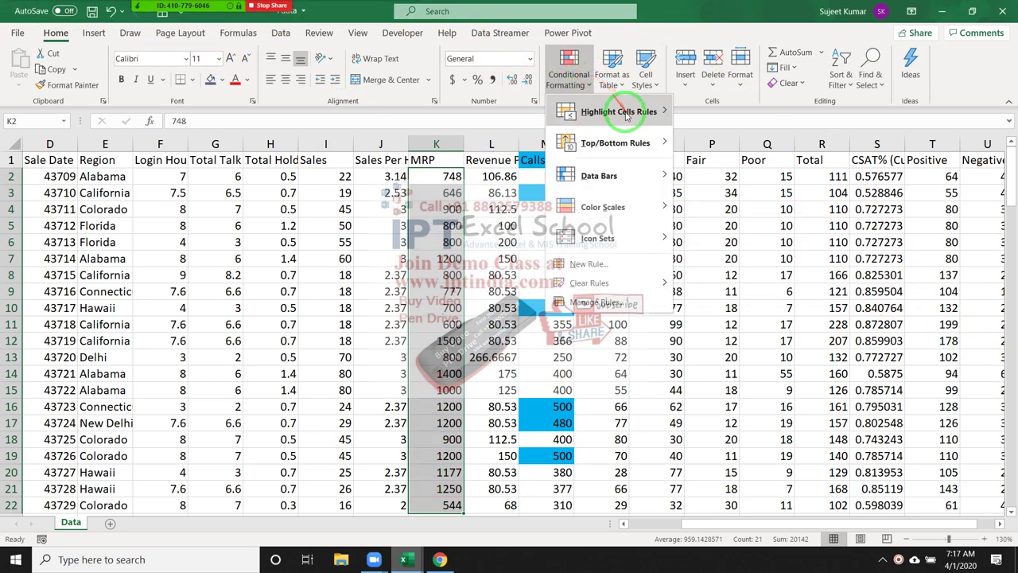
mouse_move(627, 118)
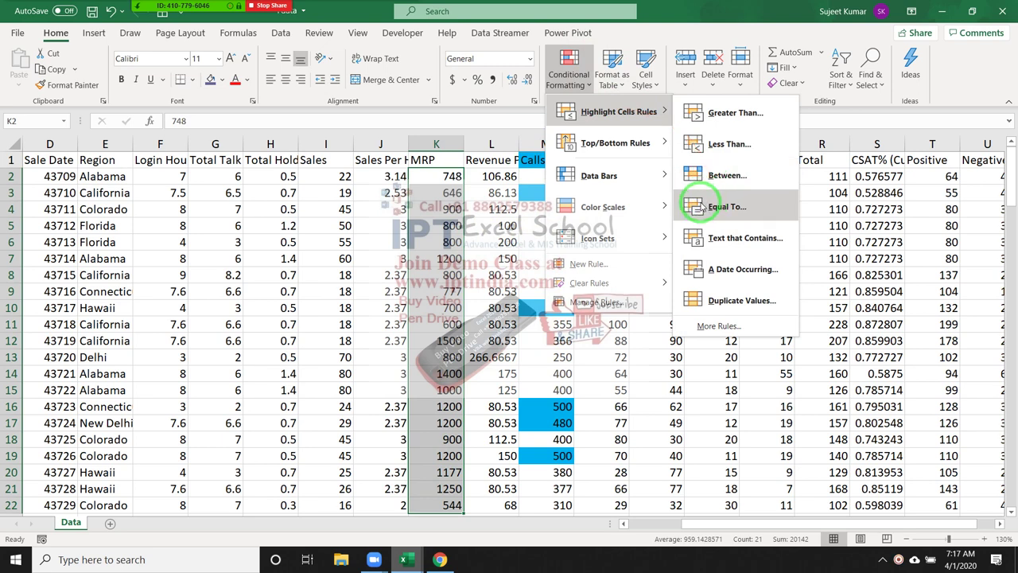
left_click(703, 209)
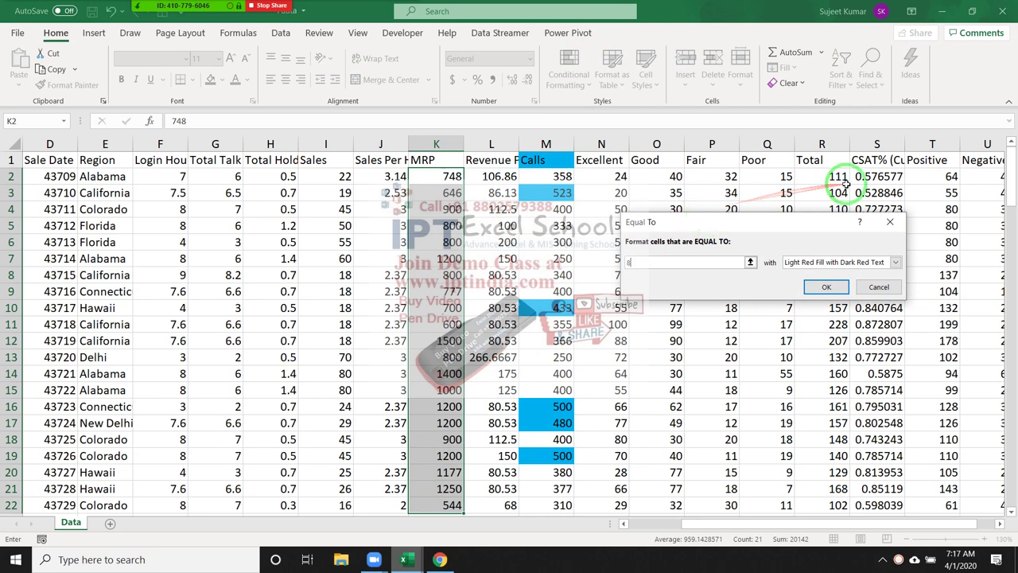
type("800")
left_click_drag(847, 193, 746, 442)
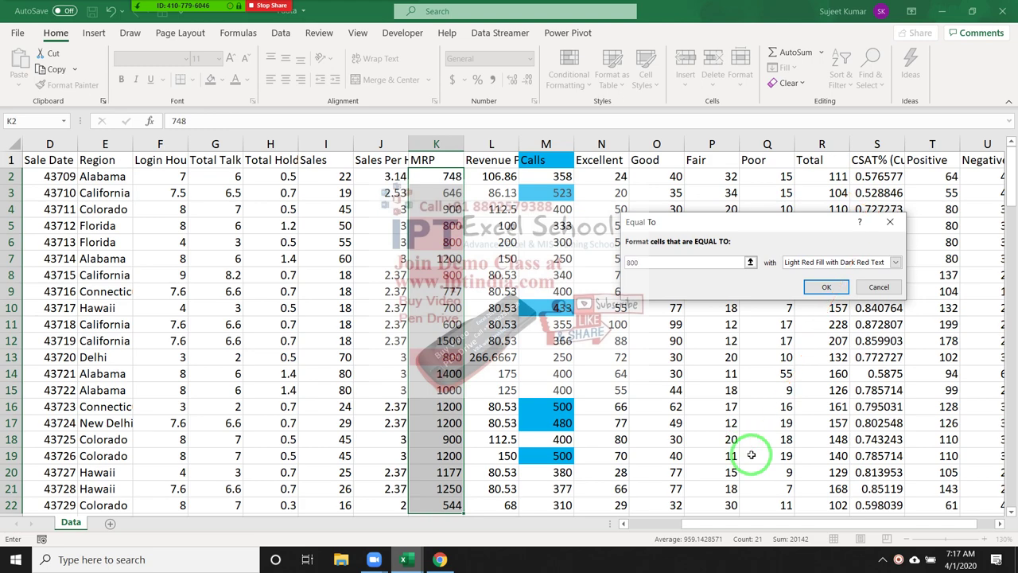
left_click(873, 293)
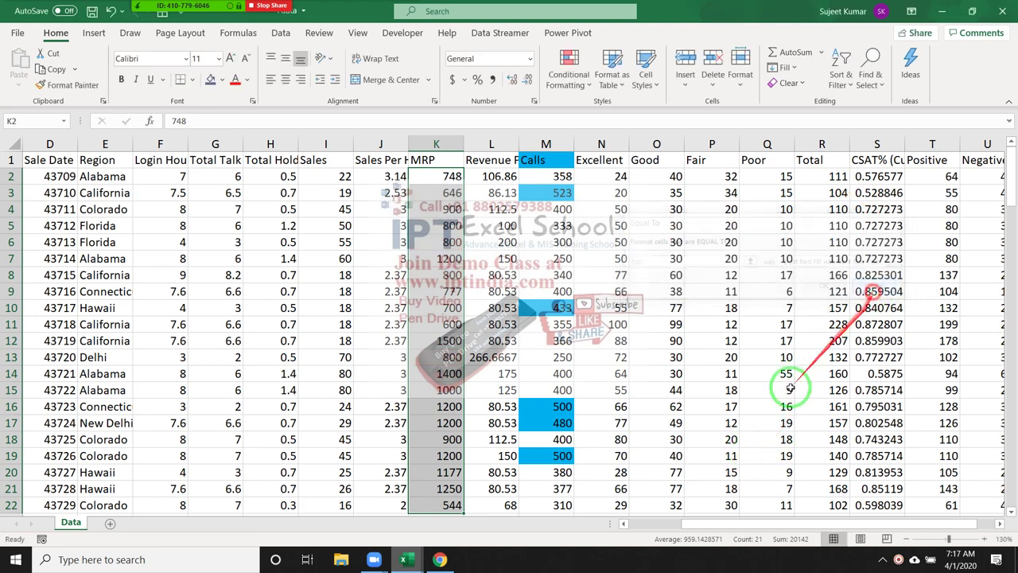
mouse_move(704, 522)
left_mouse_down()
mouse_move(648, 522)
mouse_move(146, 151)
left_mouse_up()
left_click(119, 144)
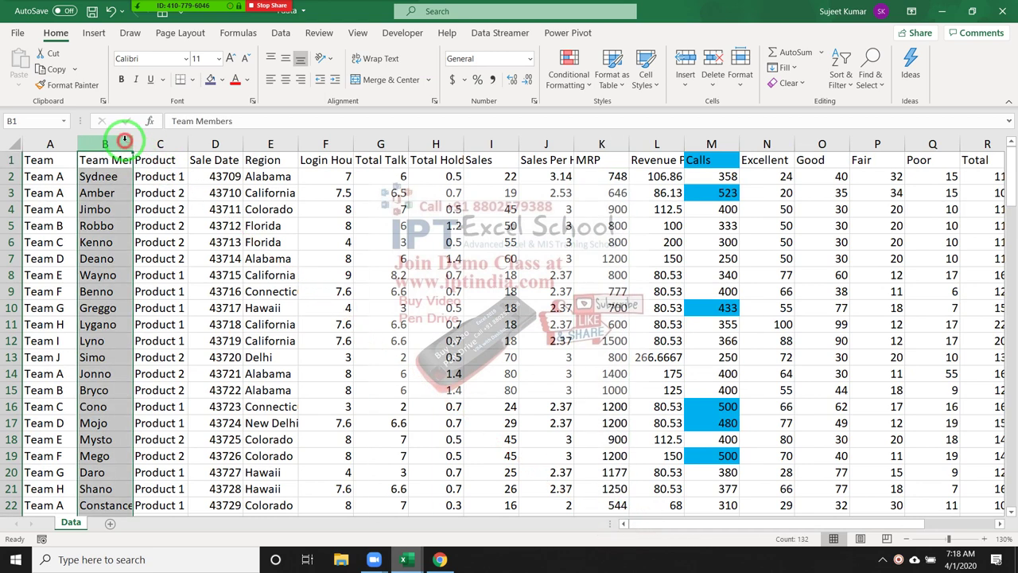
left_click(565, 78)
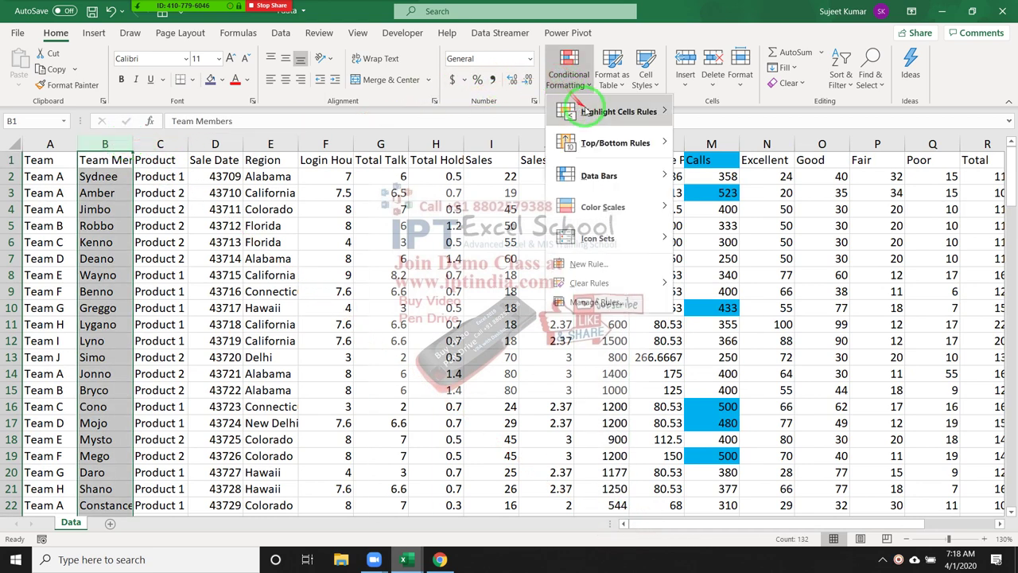
mouse_move(616, 111)
left_click(718, 208)
type("Lyn")
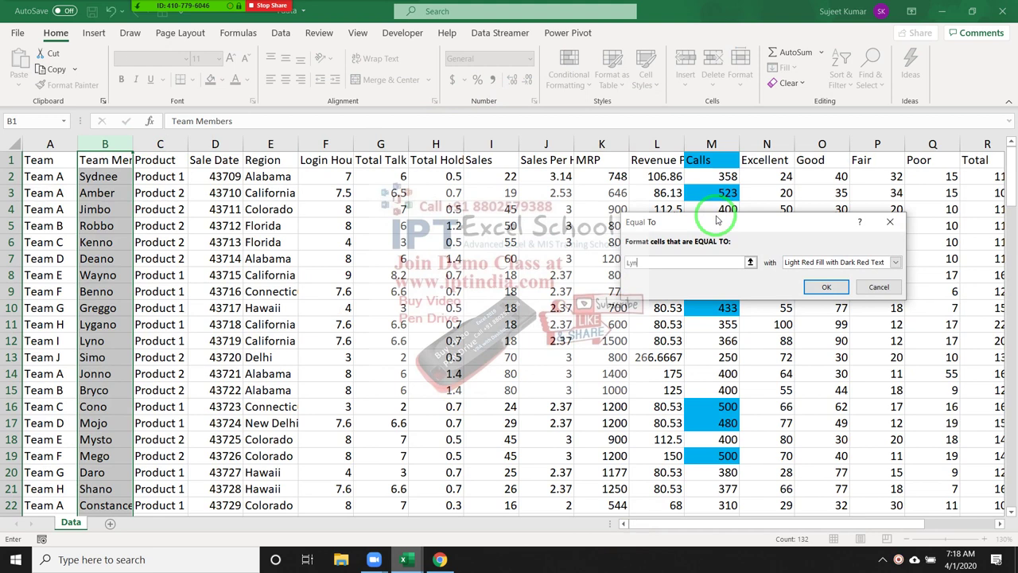
type("o")
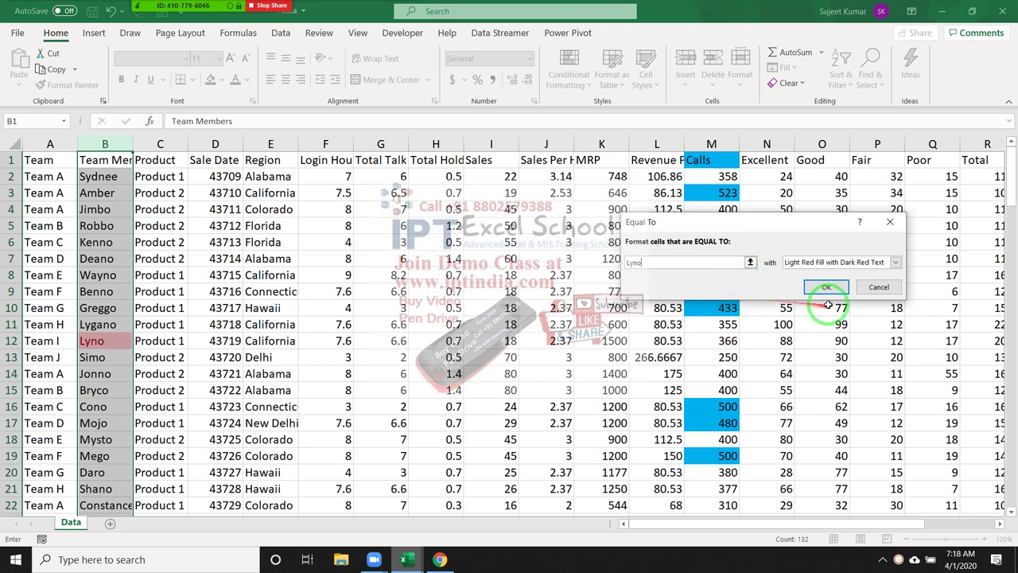
left_click(859, 293)
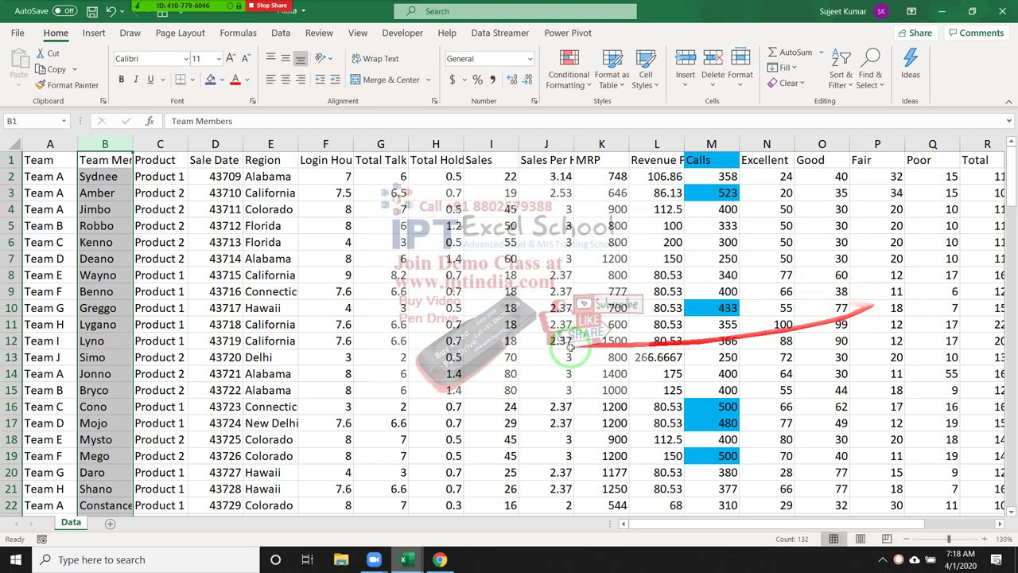
left_click(262, 357)
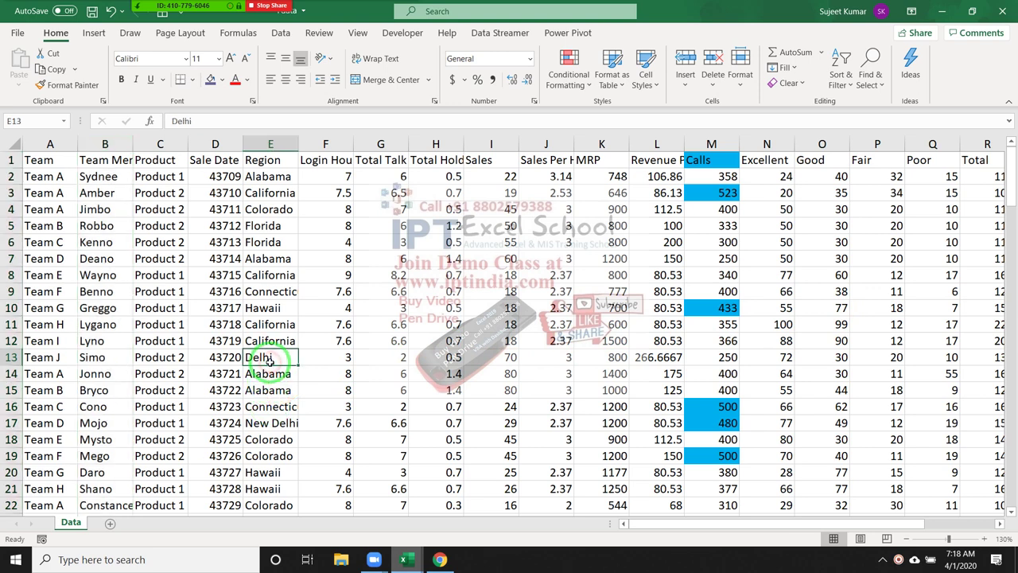
left_click(269, 456)
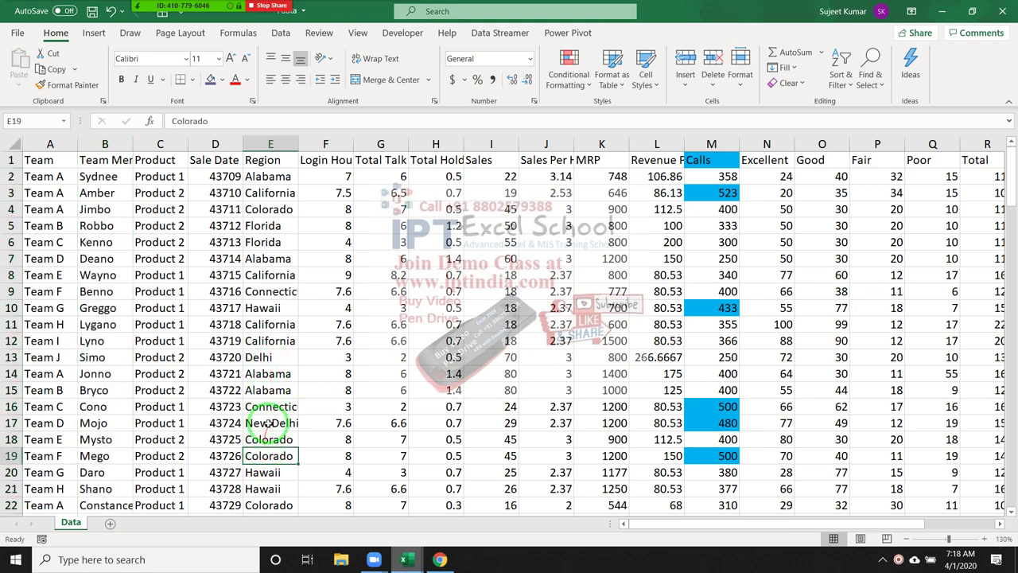
left_click(269, 423)
left_click(271, 144)
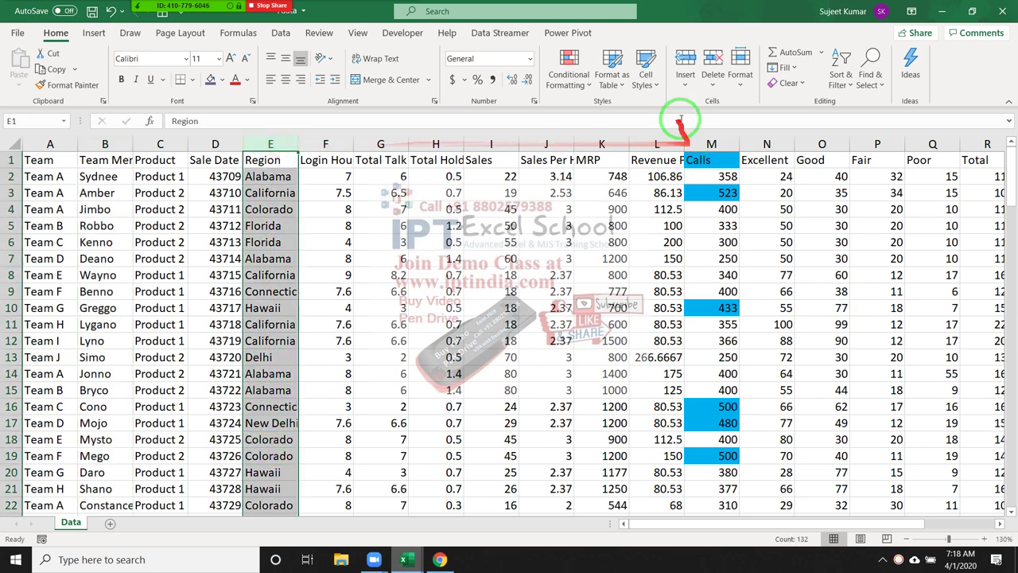
left_click(567, 74)
mouse_move(619, 111)
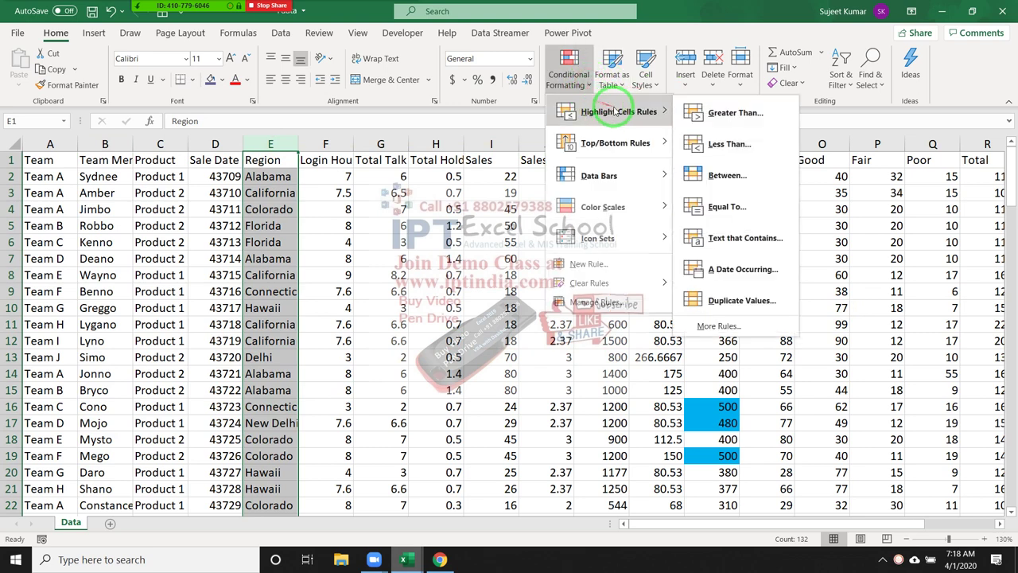
left_click(765, 202)
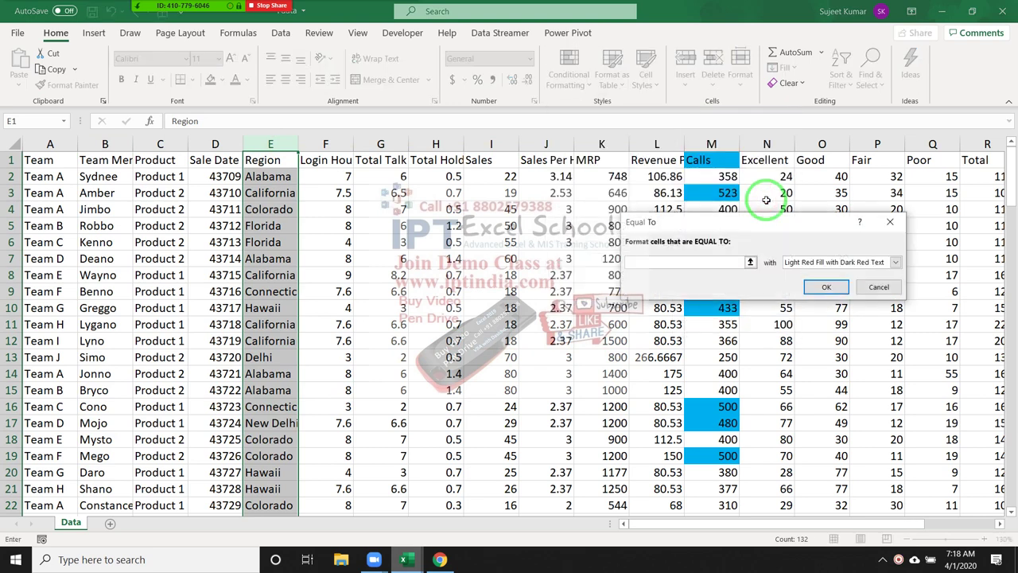
type("Delhi")
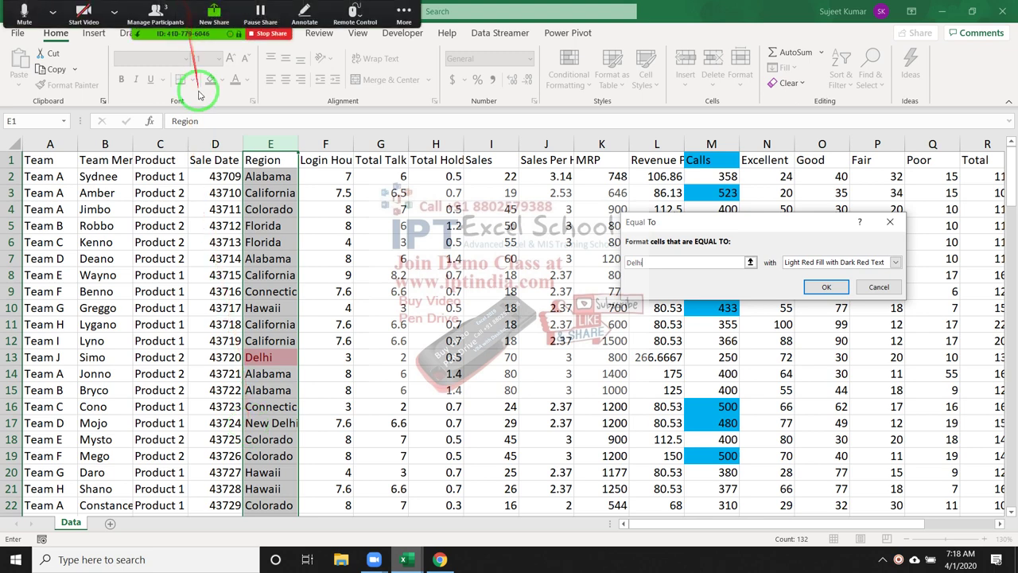
left_click(878, 288)
left_click(580, 83)
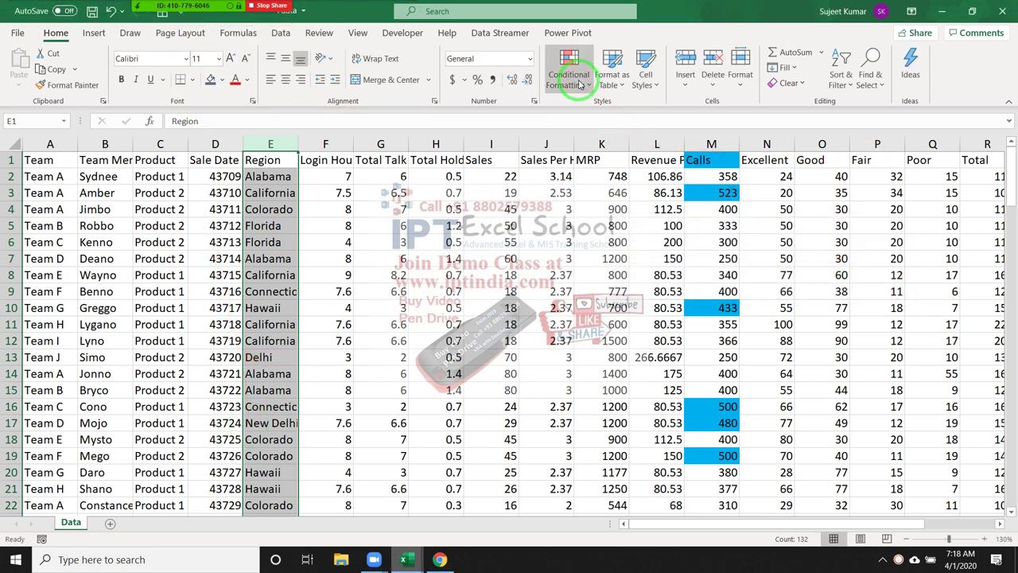
left_click(579, 85)
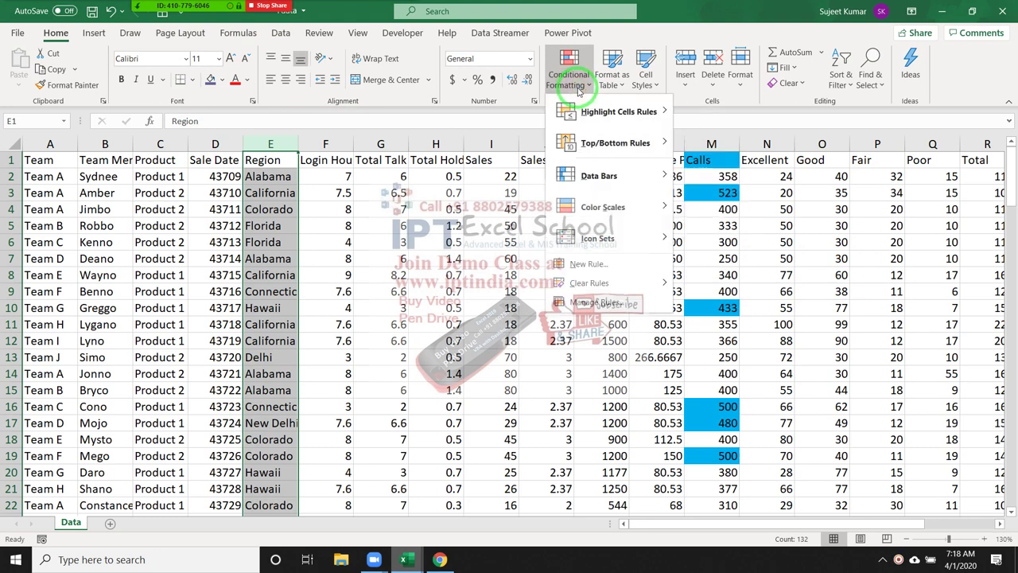
mouse_move(619, 119)
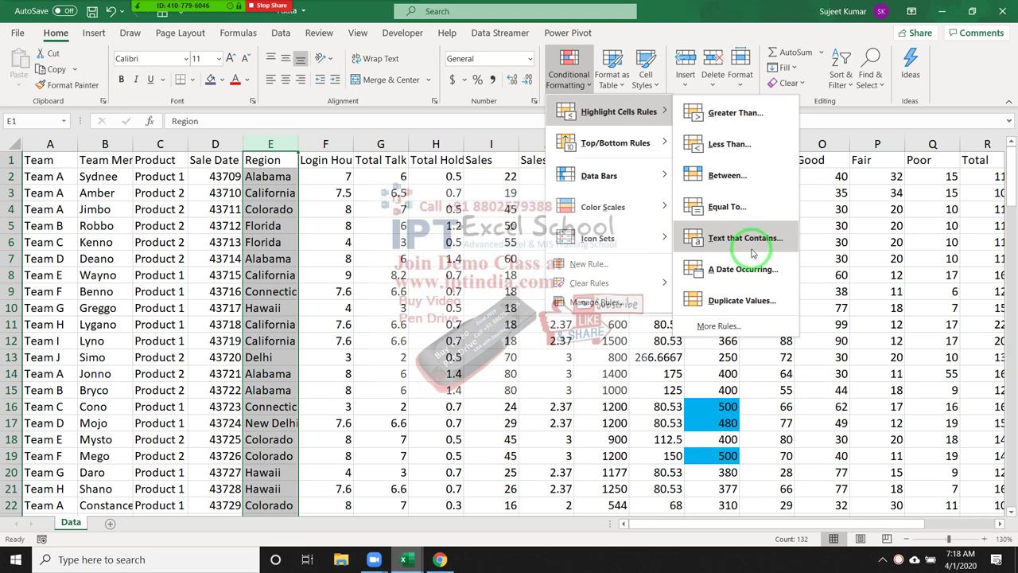
left_click(756, 250)
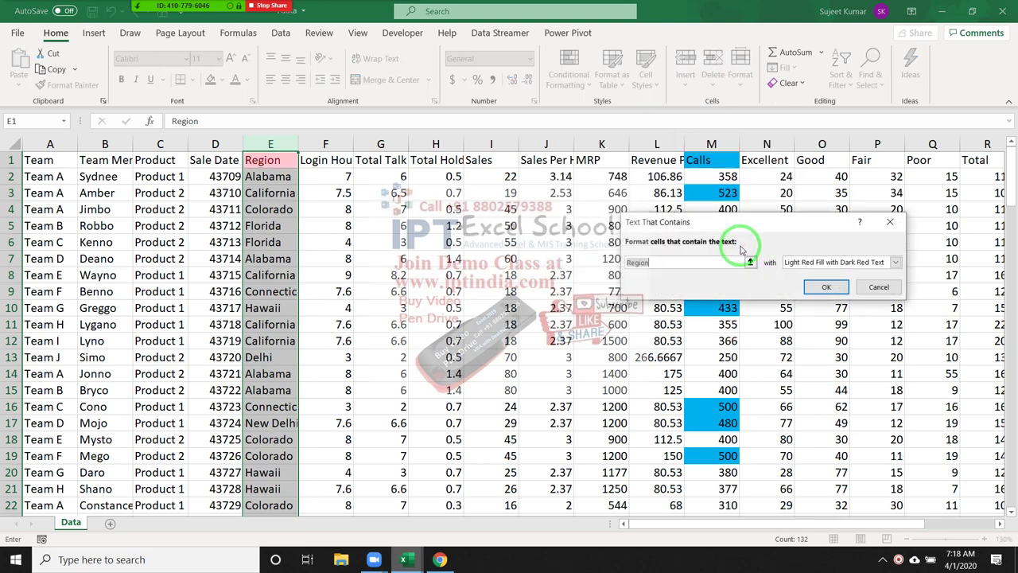
type("delhi")
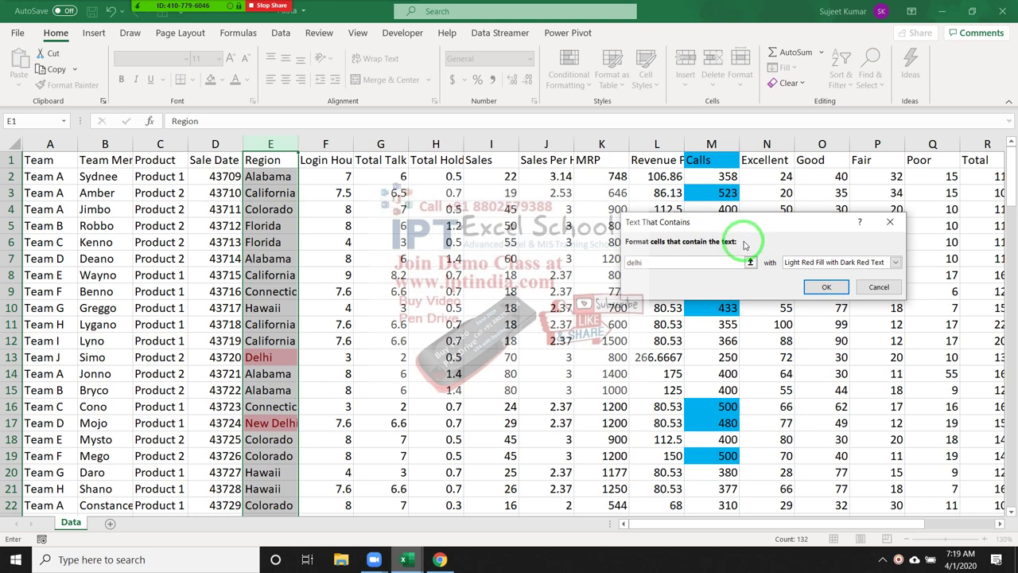
left_click_drag(680, 322, 280, 367)
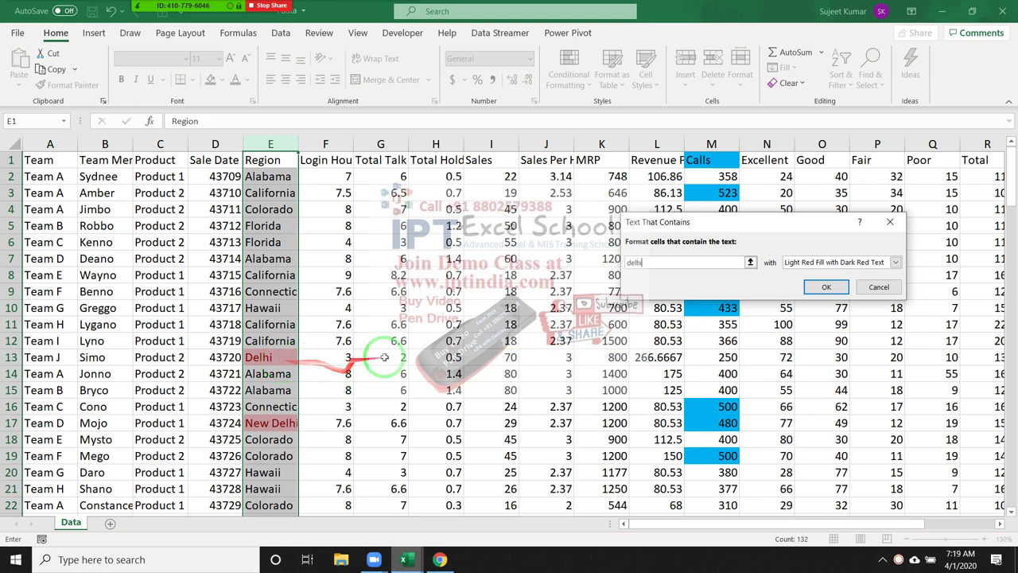
left_click(876, 290)
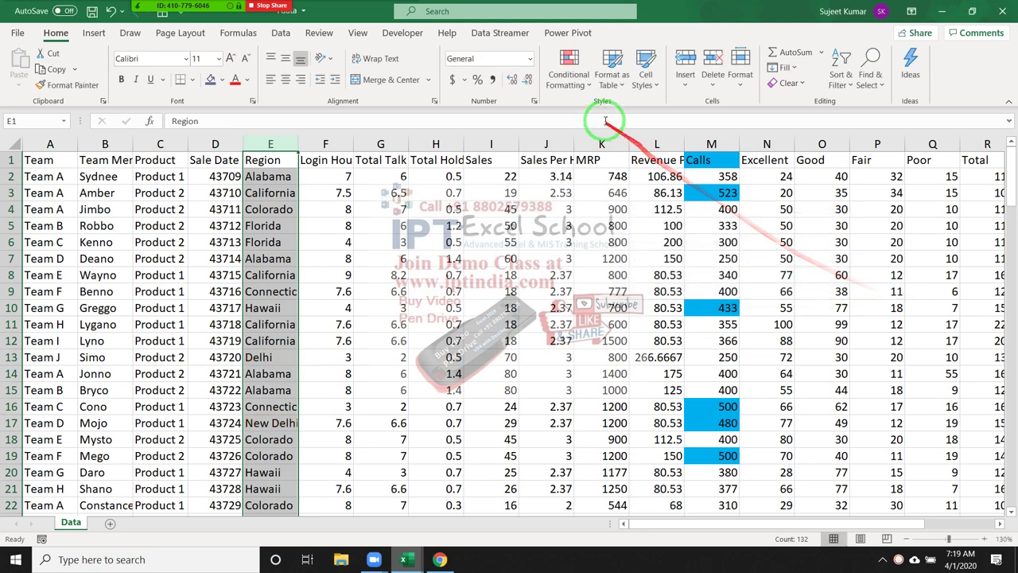
Enter 4/1 in D2 and fill daily dates down Sale Date, 1-Apr through 21-Apr.
left_click(568, 71)
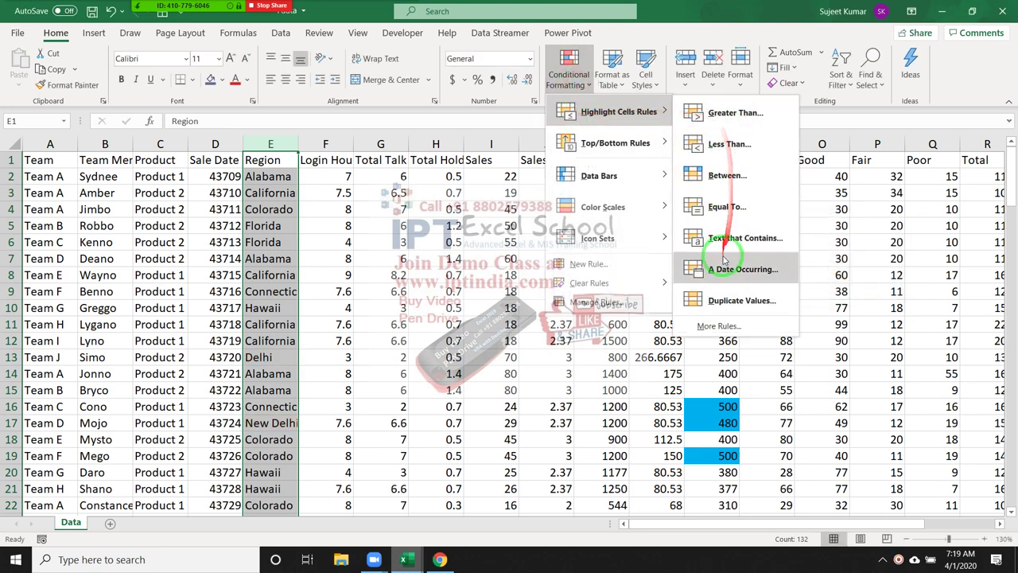
left_click(311, 289)
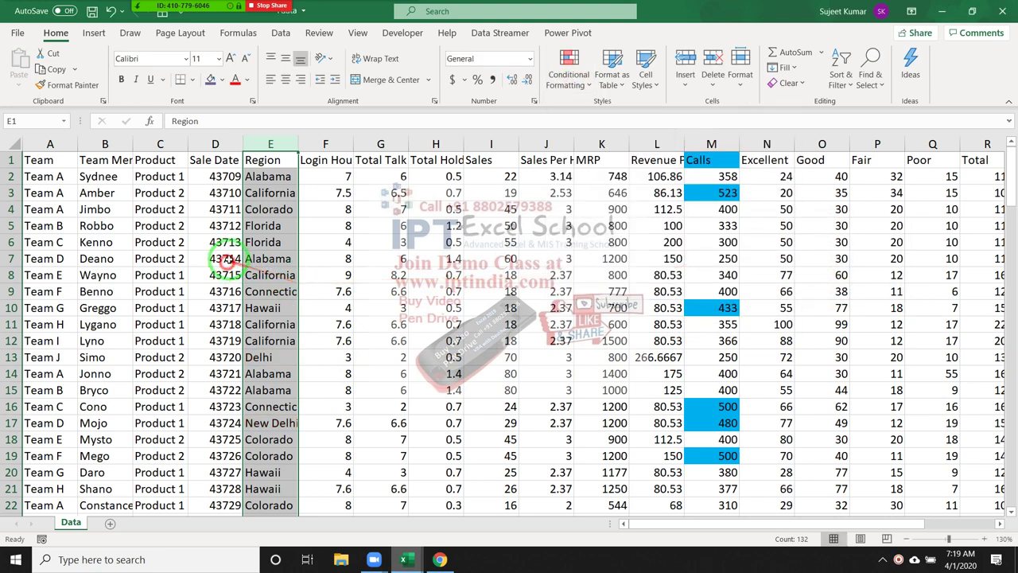
left_click(215, 176)
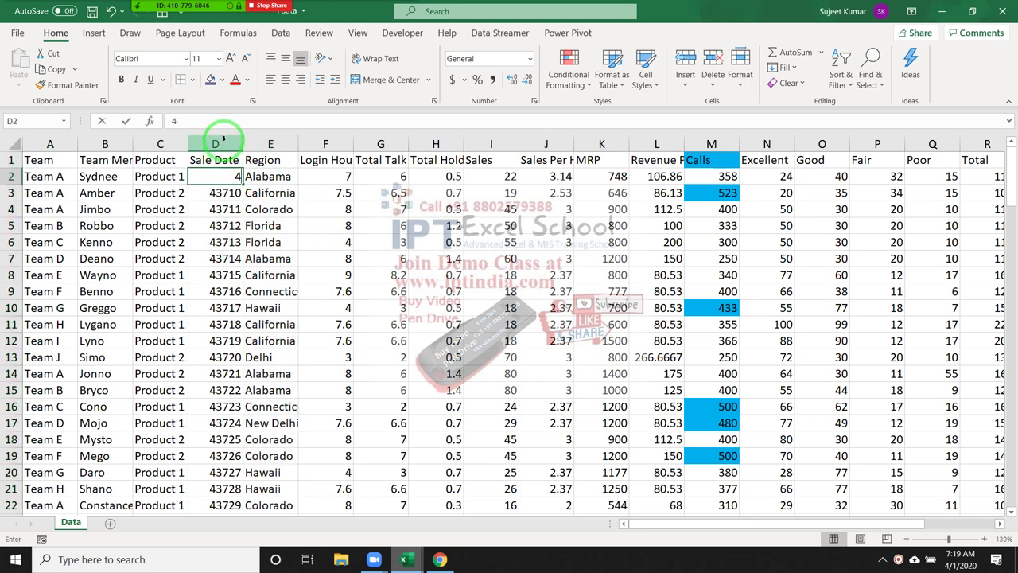
type("4/1")
key("Return")
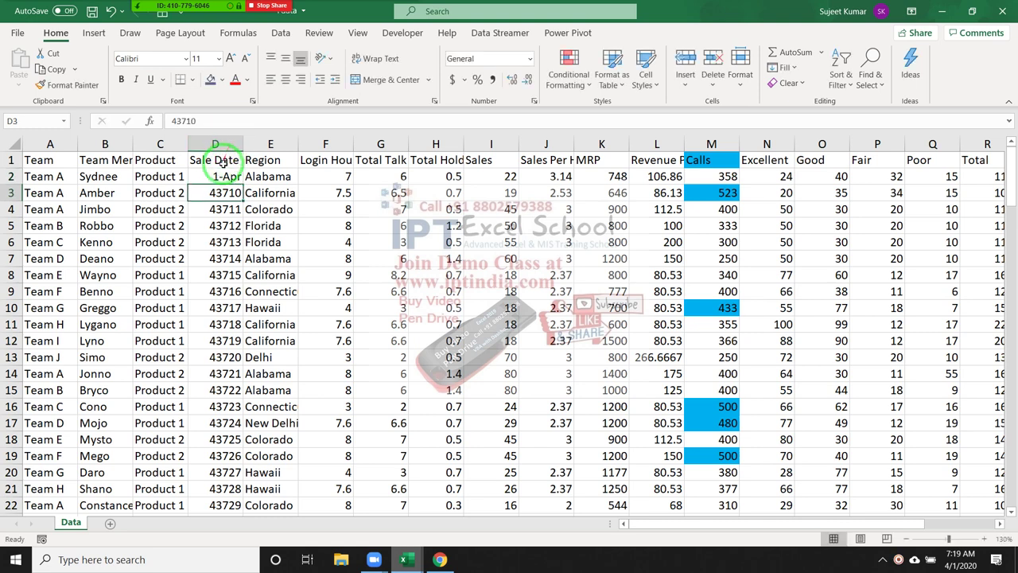
left_click(221, 176)
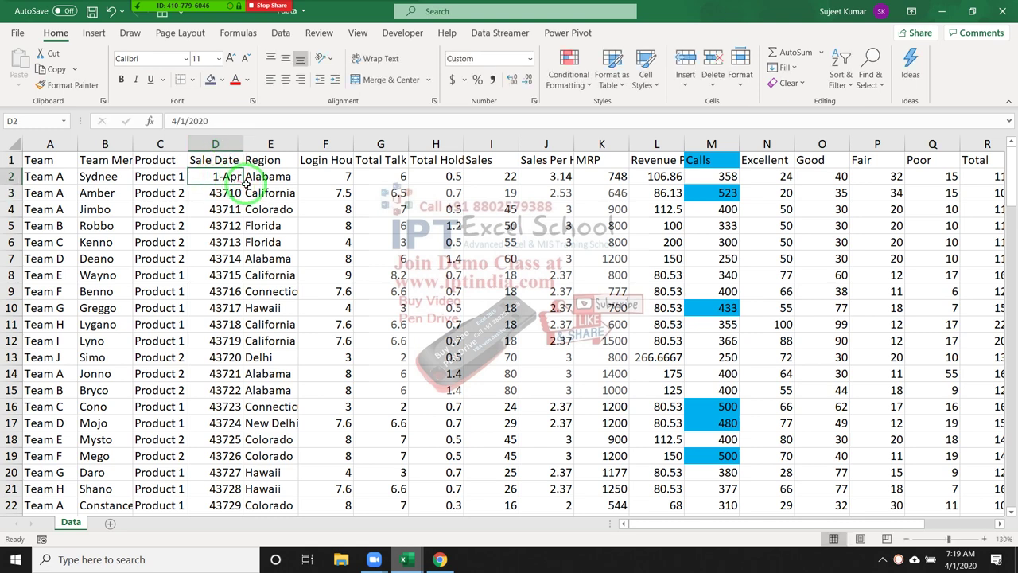
double_click(242, 184)
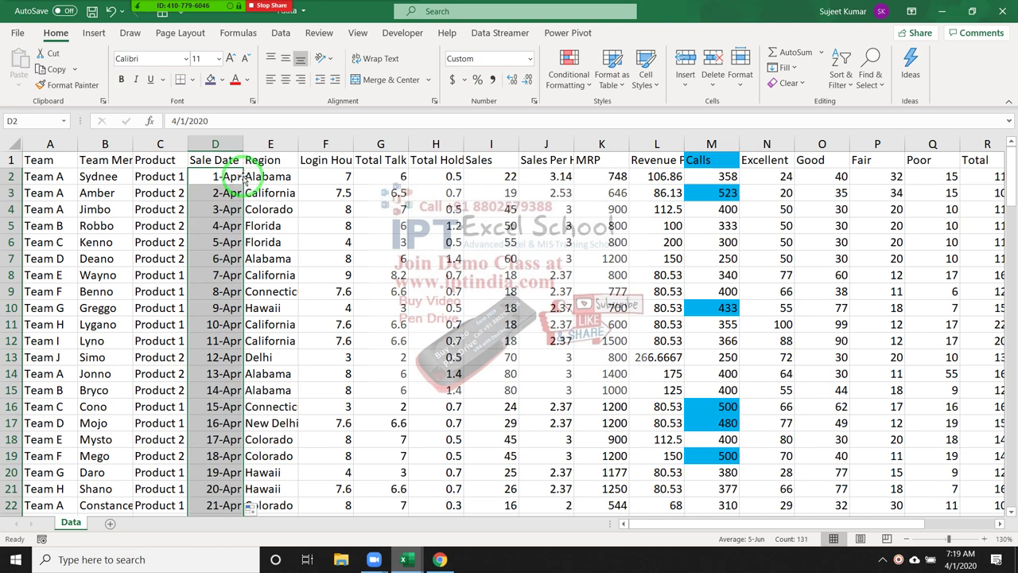
left_click(589, 84)
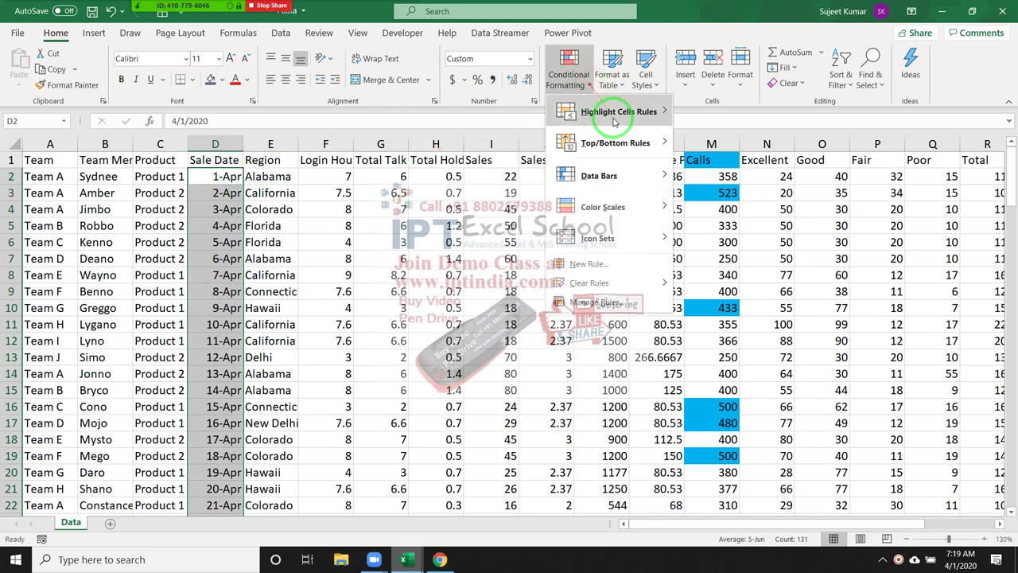
mouse_move(613, 125)
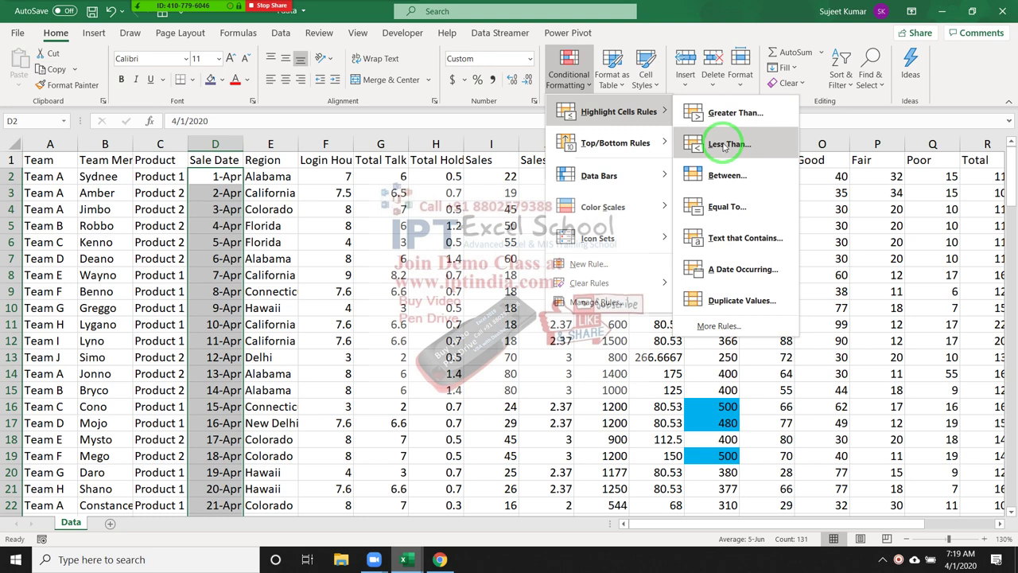
left_click(729, 202)
type("1-ap")
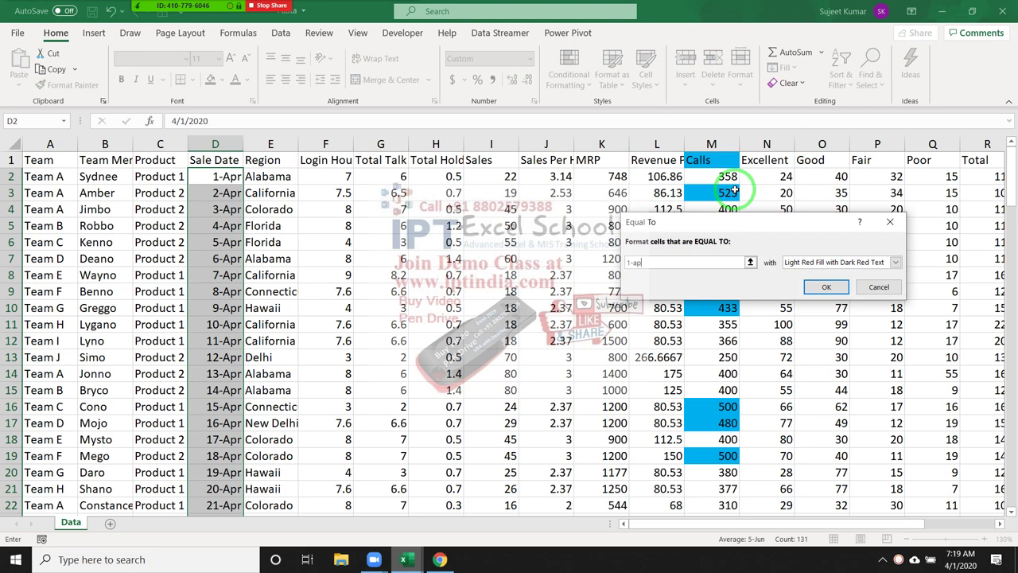
type("r")
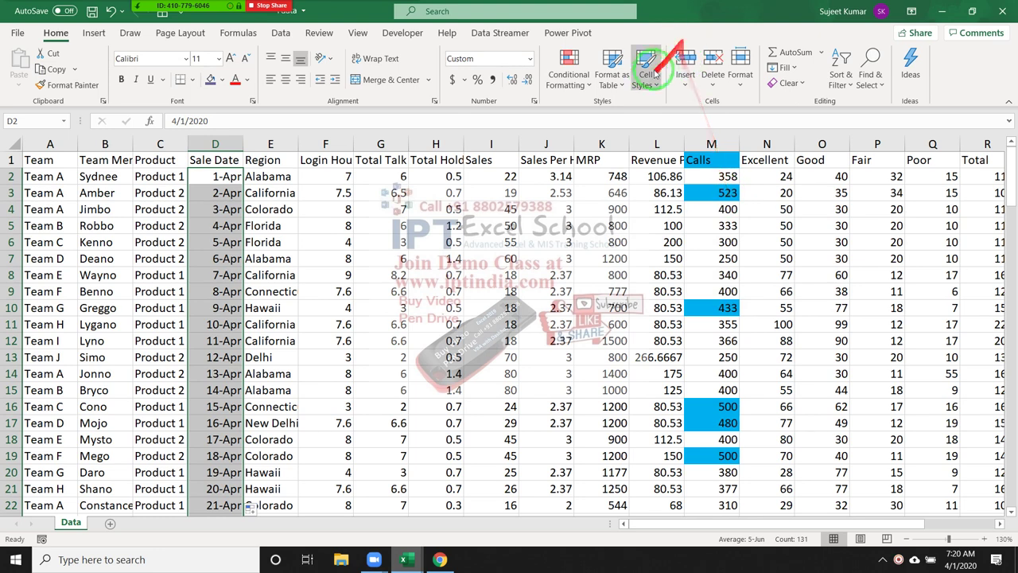
left_click(568, 76)
mouse_move(602, 109)
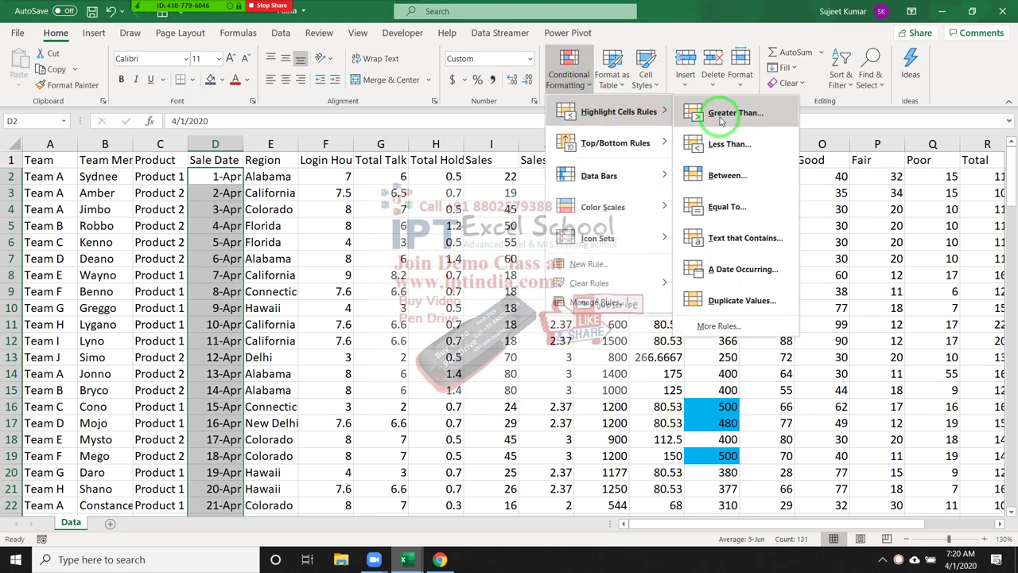
left_click(722, 117)
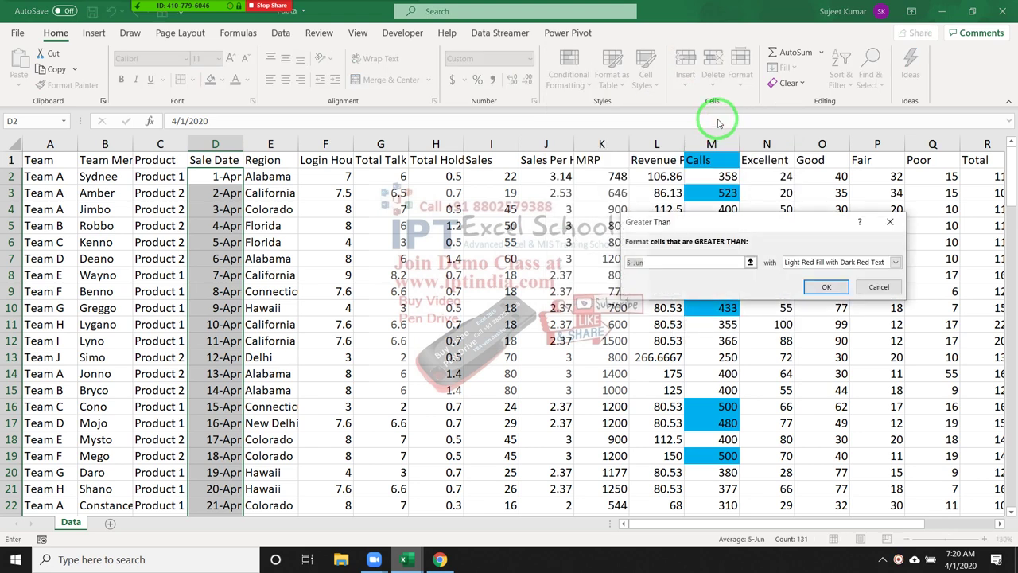
type("10")
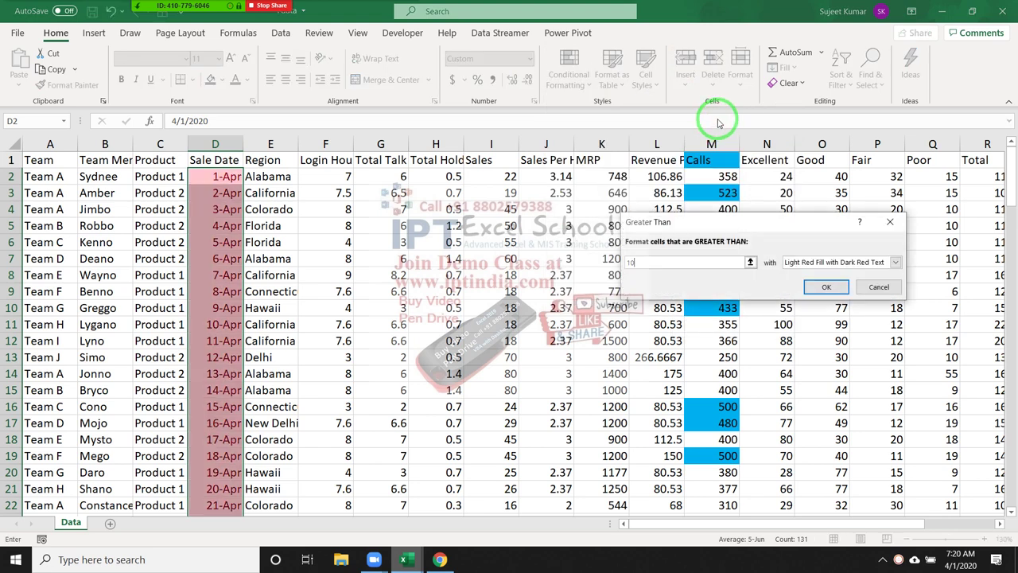
type("-apr")
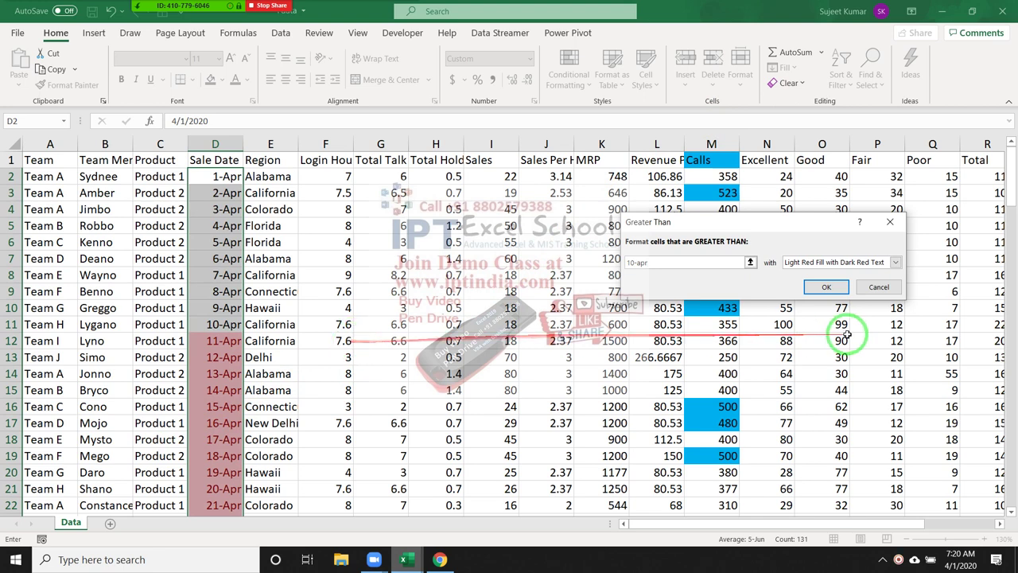
left_click(868, 288)
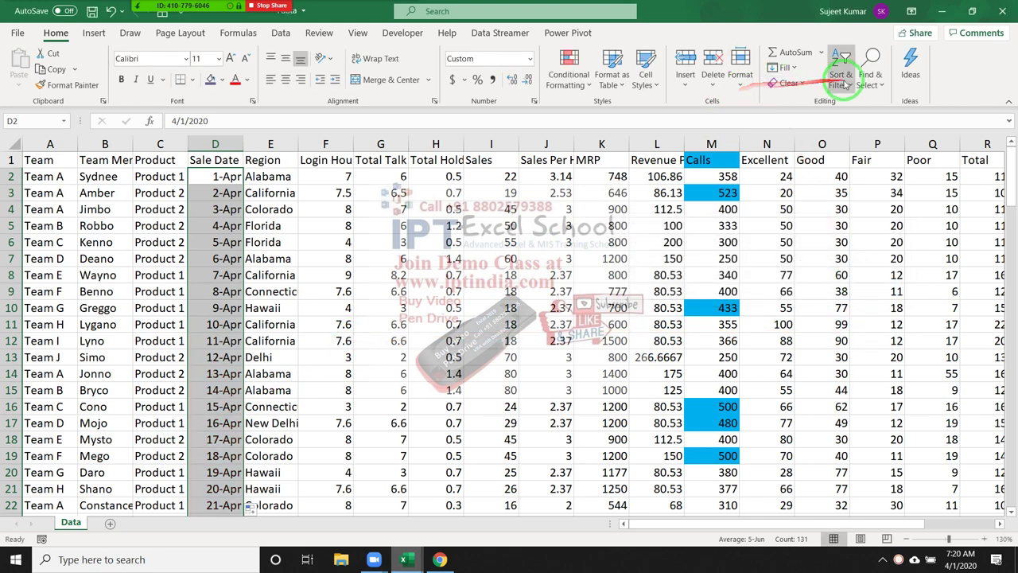
Start an A Date Occurring rule on Sale Date and preview the Today period.
left_click(568, 70)
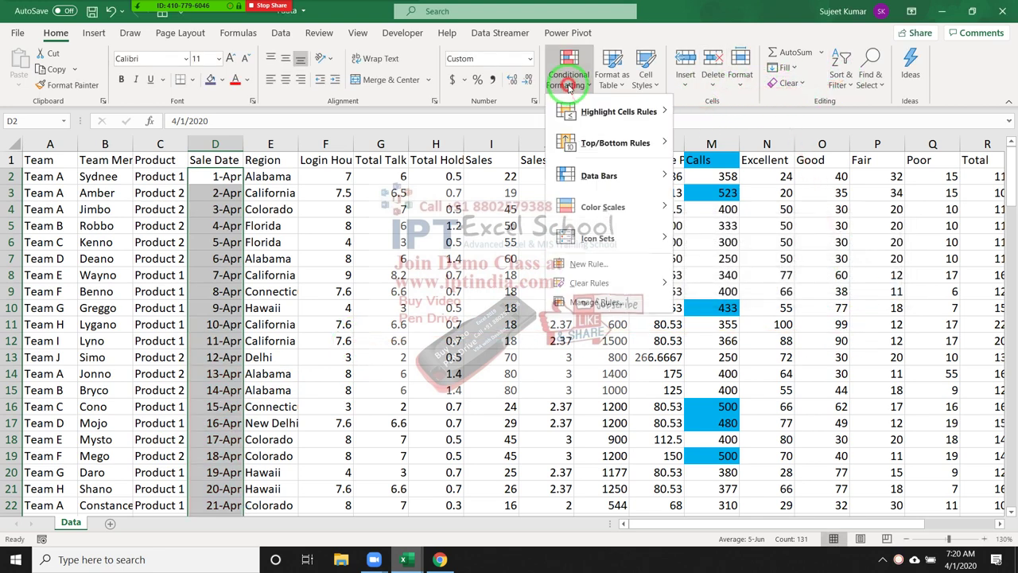
mouse_move(618, 112)
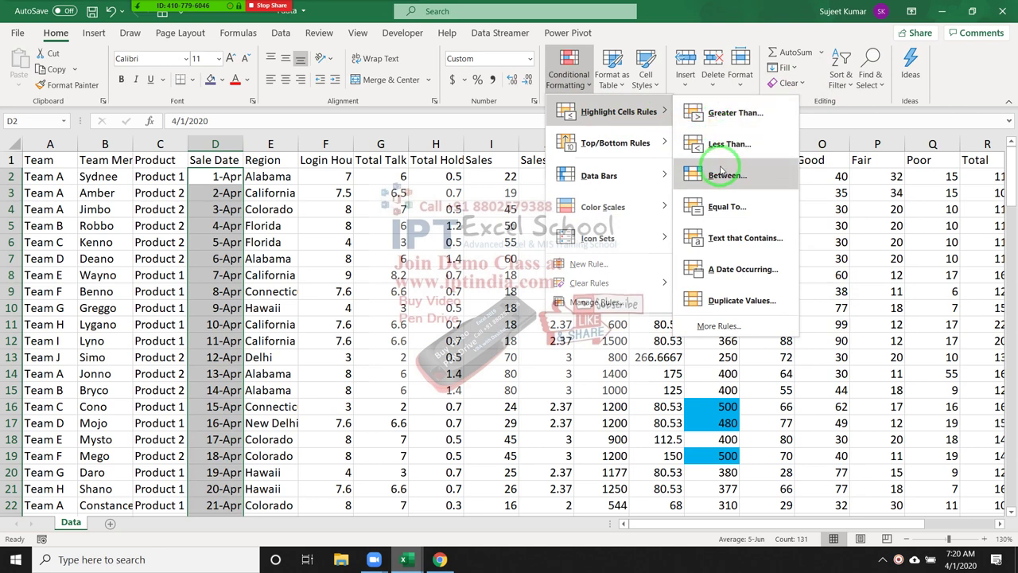
mouse_move(970, 567)
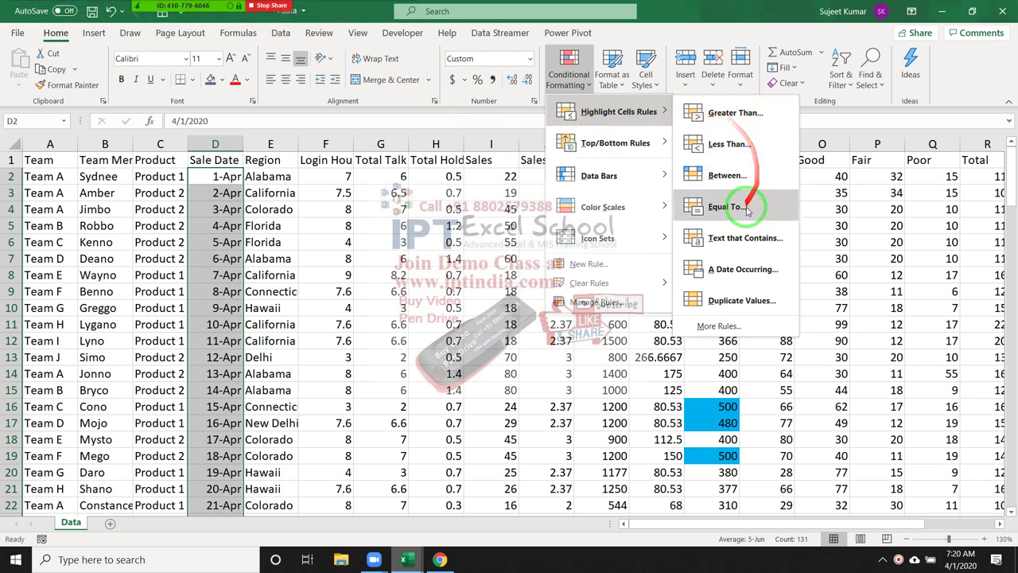
left_click(724, 269)
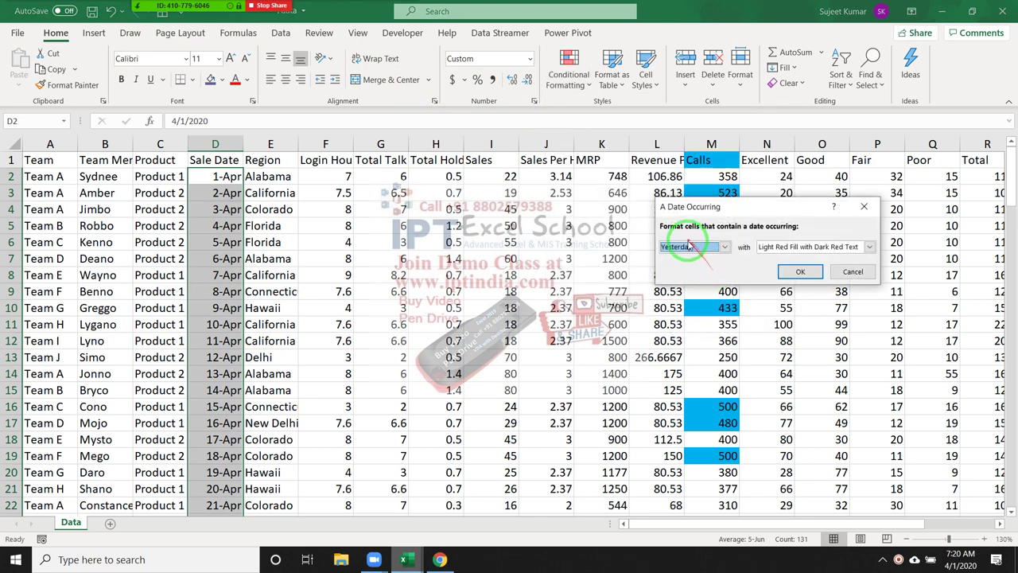
left_click(691, 247)
left_click(686, 268)
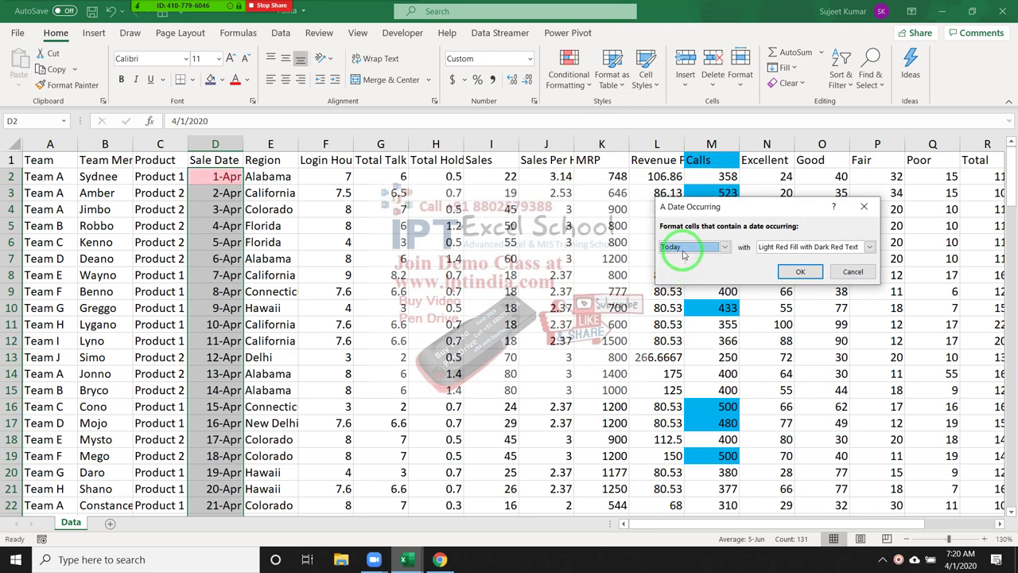
Preview Tomorrow, Last 7 days and Last week, ending on Next week (5-Apr to 11-Apr).
left_click(682, 247)
left_click(675, 276)
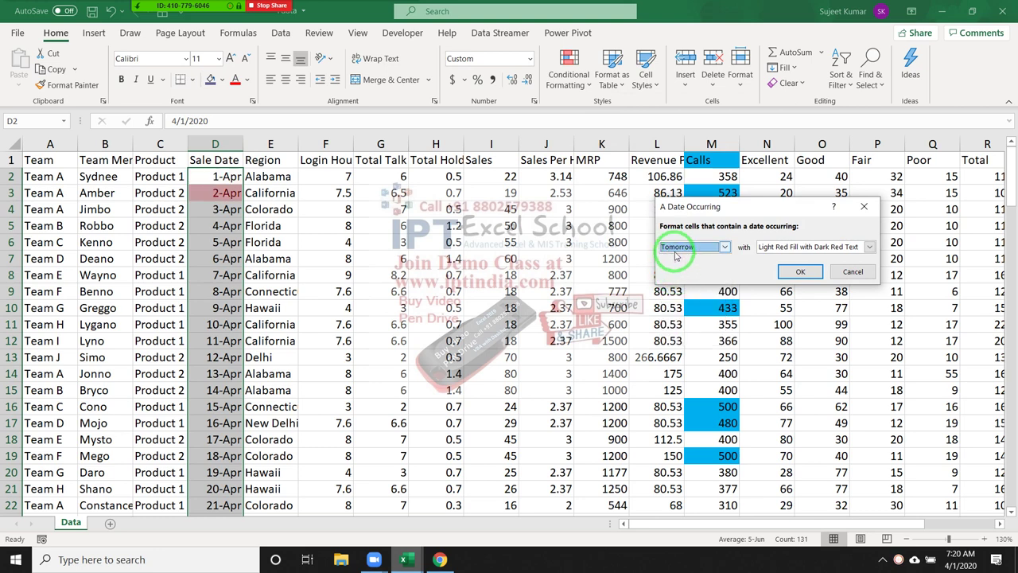
left_click(677, 247)
left_click(674, 287)
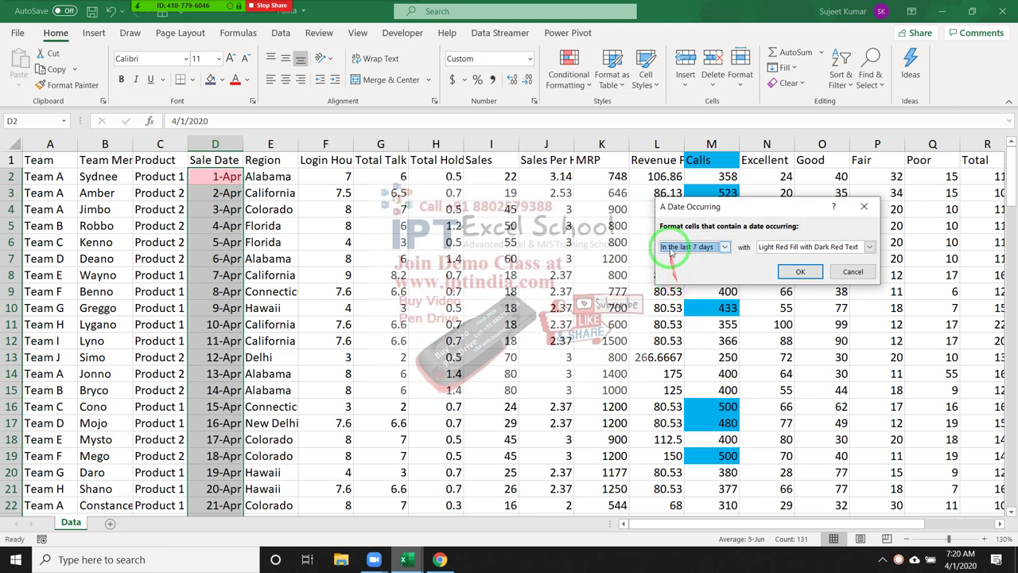
left_click(672, 247)
left_click(682, 295)
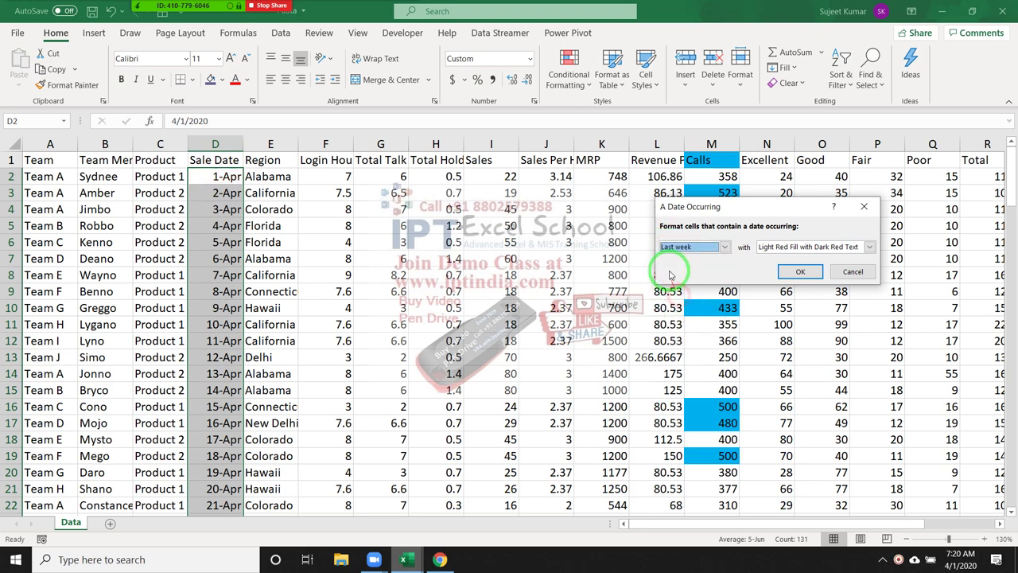
left_click(671, 246)
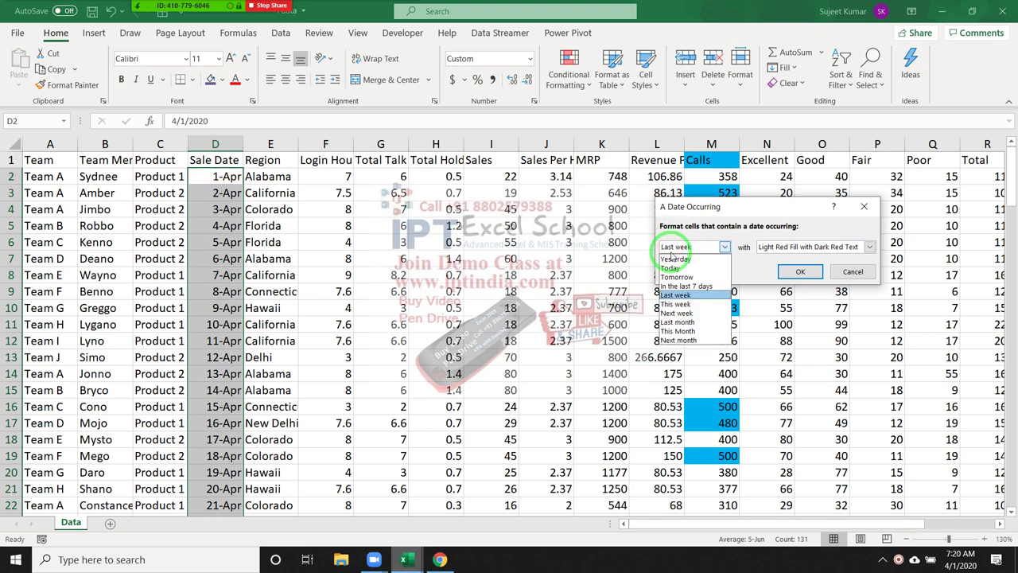
left_click(676, 312)
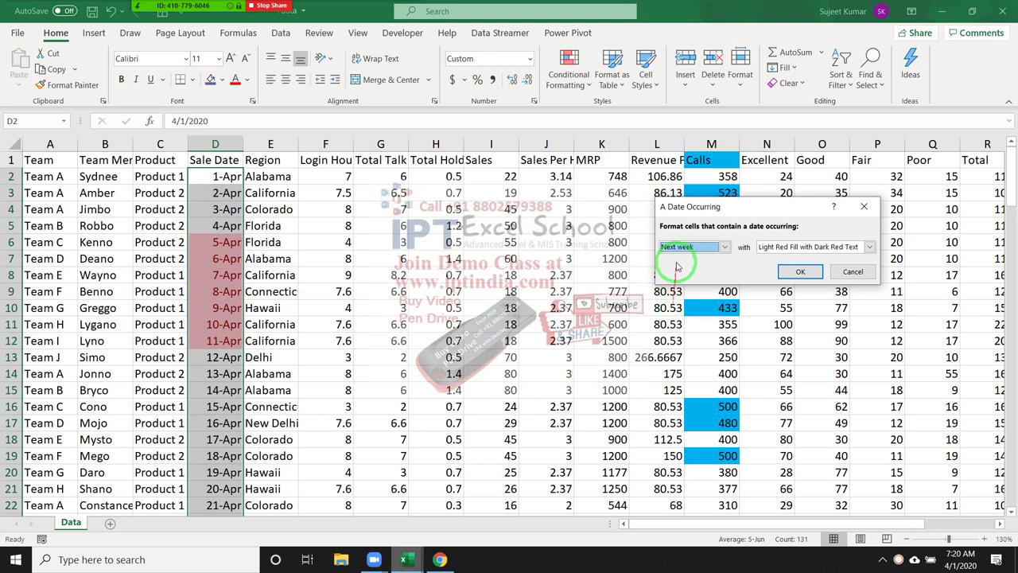
left_click(676, 247)
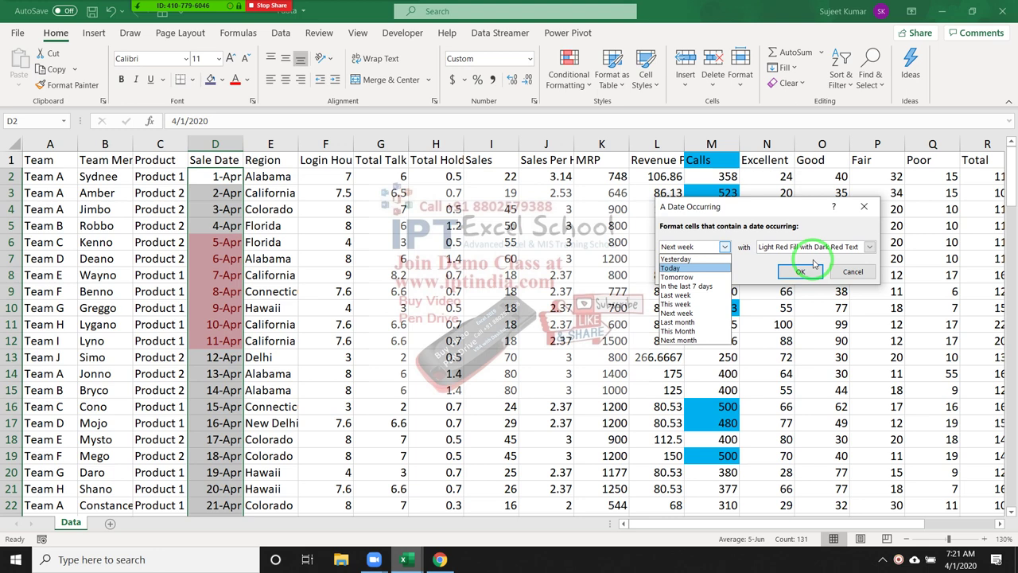
Close the date period list with Next week still selected.
left_click(847, 272)
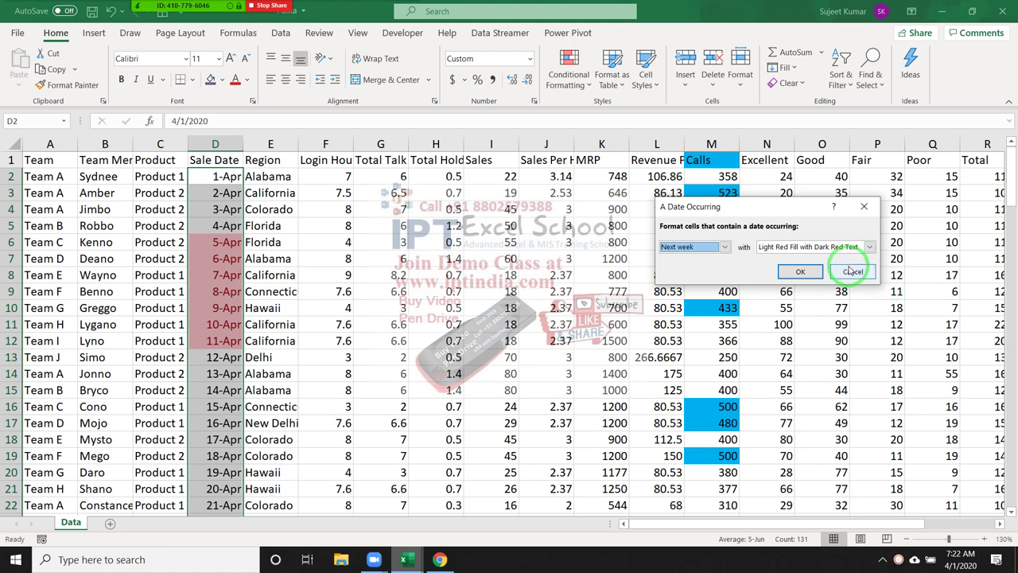
left_click(850, 271)
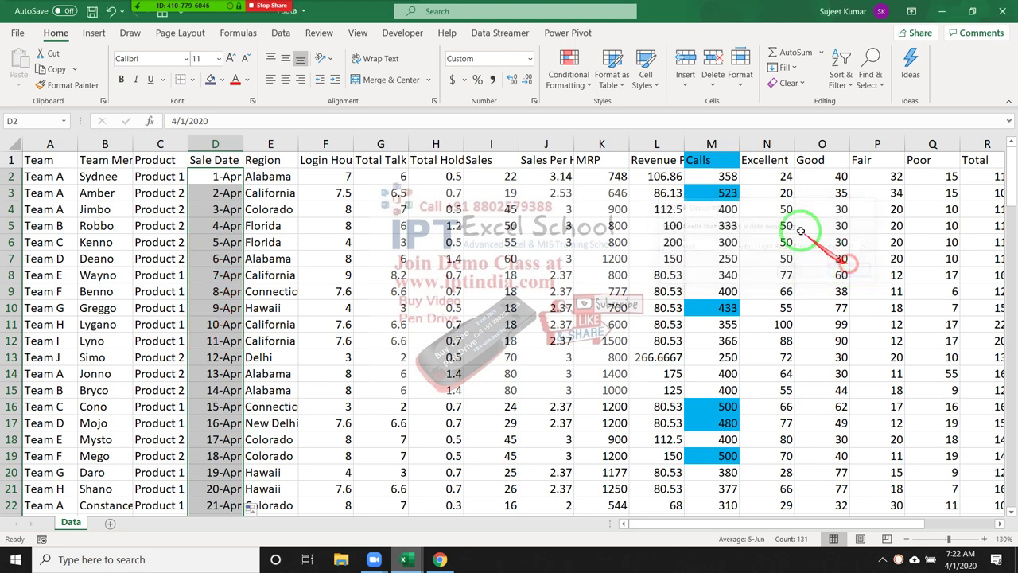
left_click(566, 76)
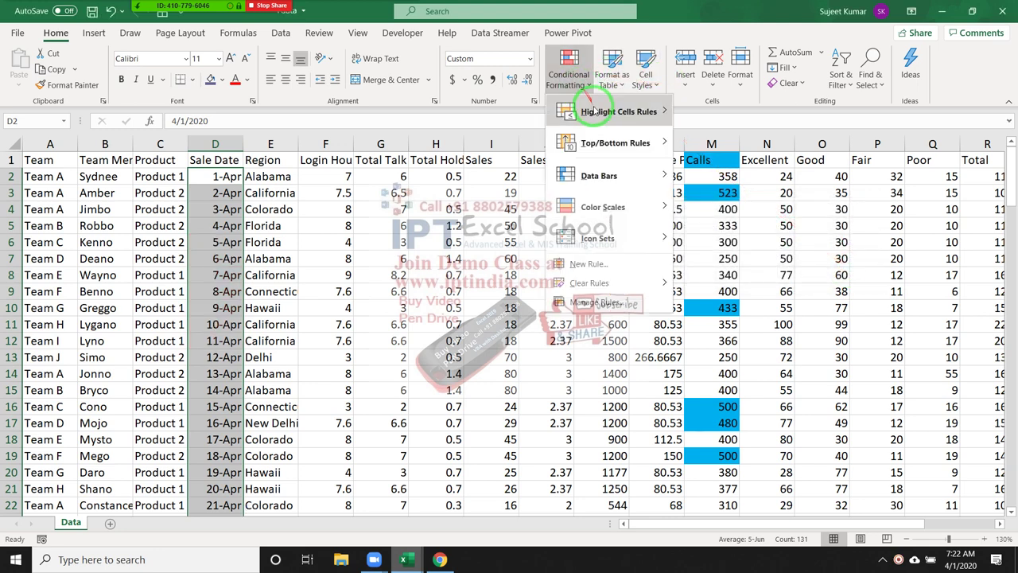
mouse_move(604, 111)
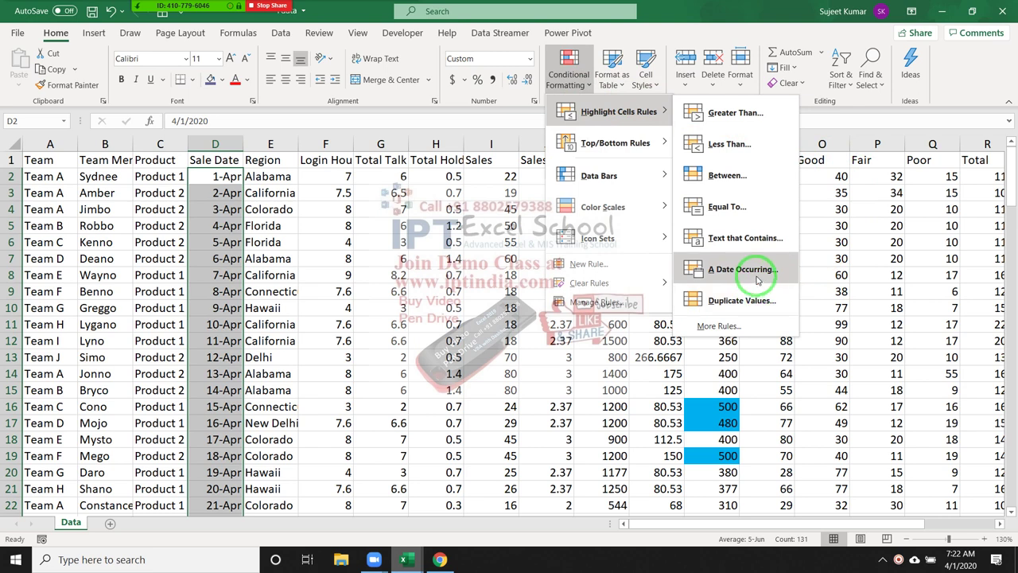
left_click(342, 284)
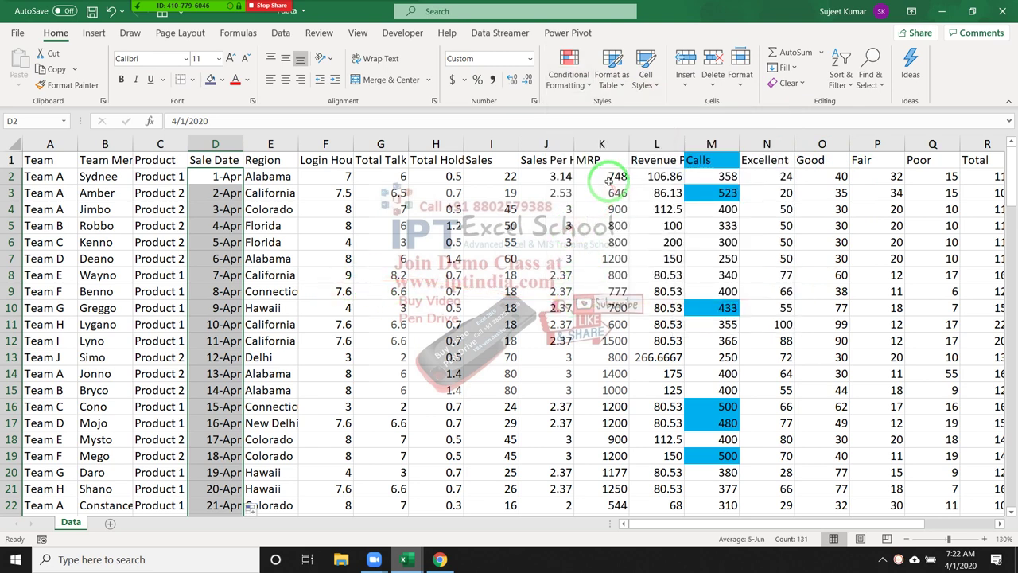
left_click_drag(602, 176, 600, 440)
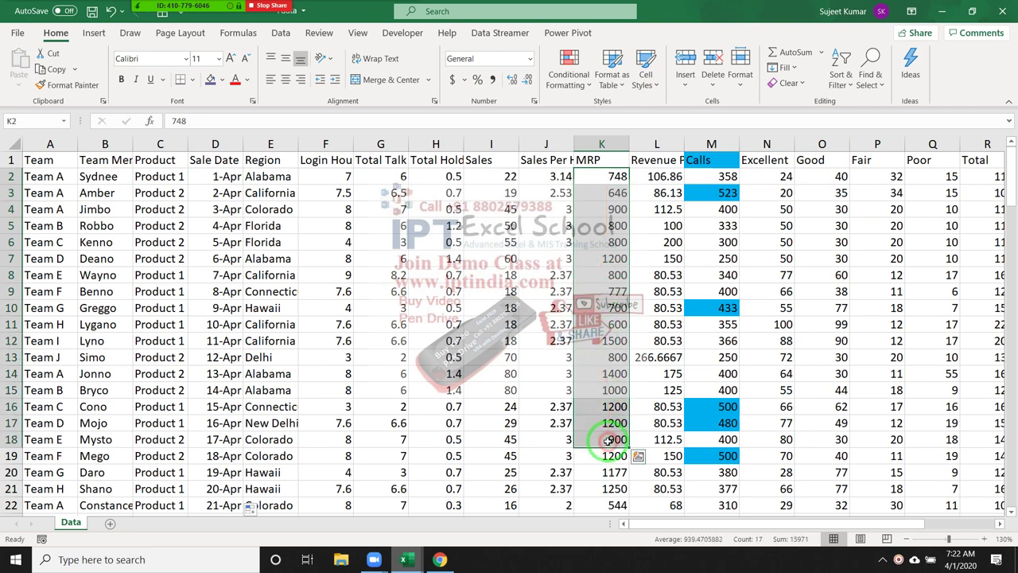
left_click(567, 70)
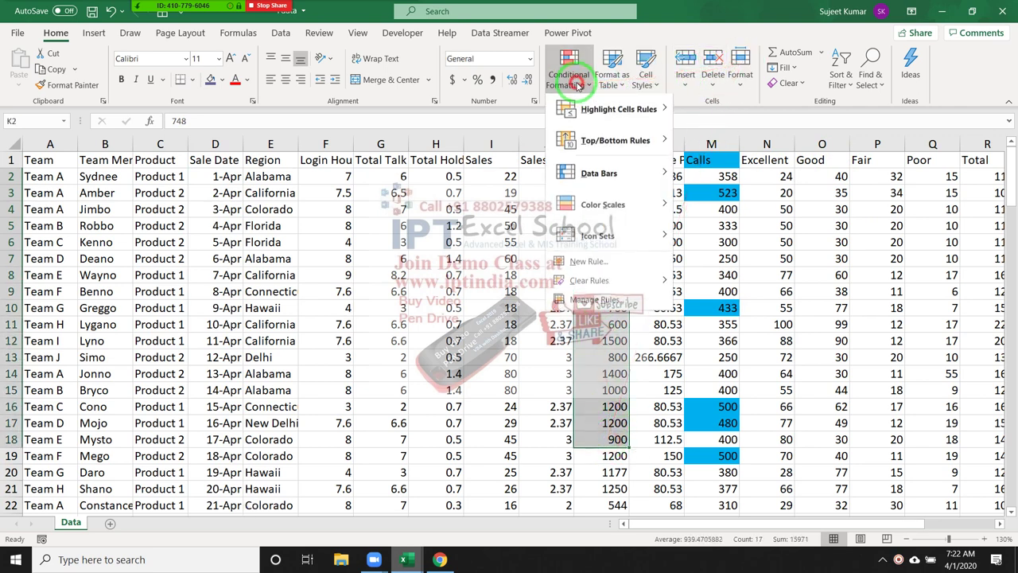
mouse_move(594, 111)
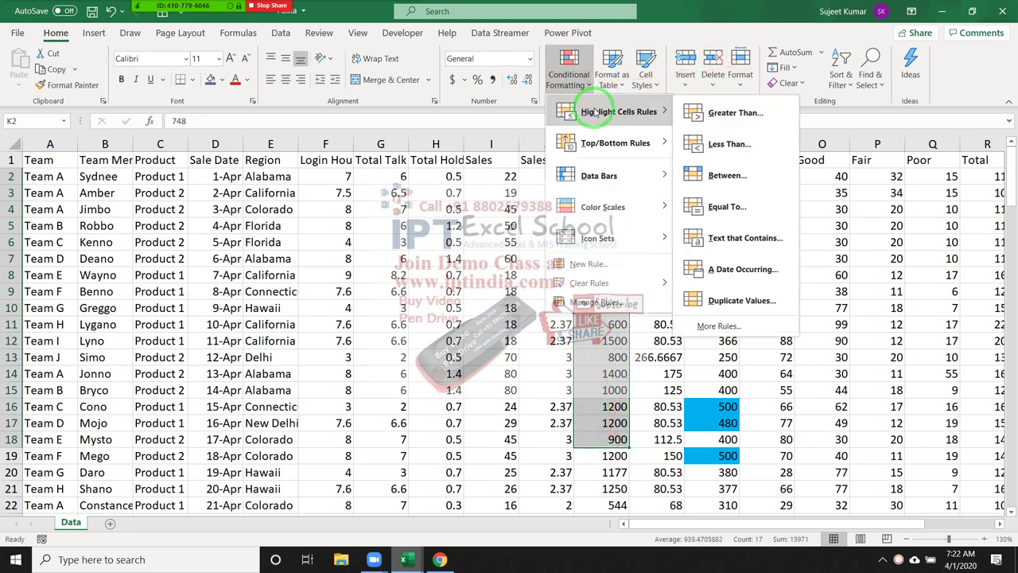
left_click(730, 300)
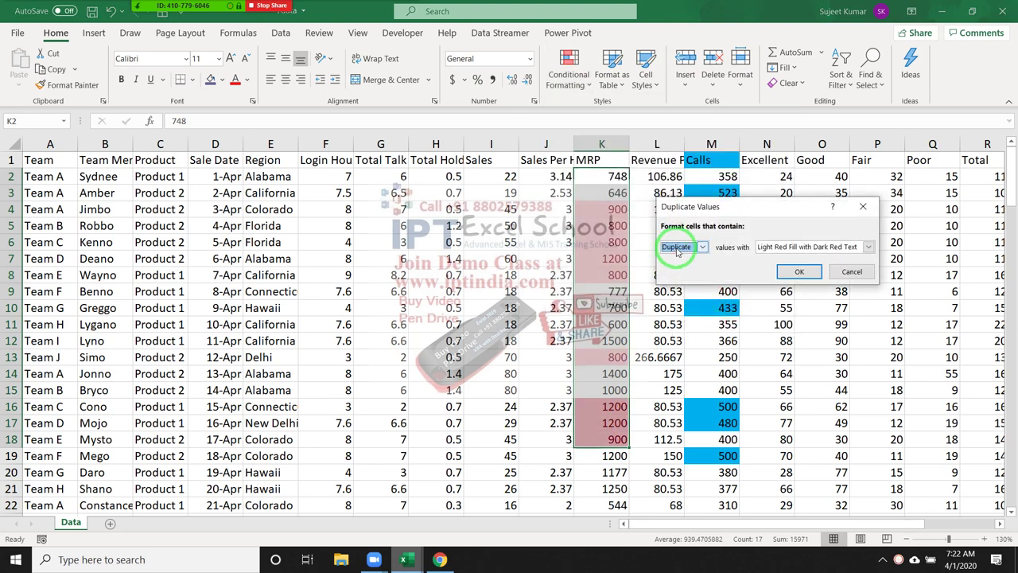
left_click(851, 272)
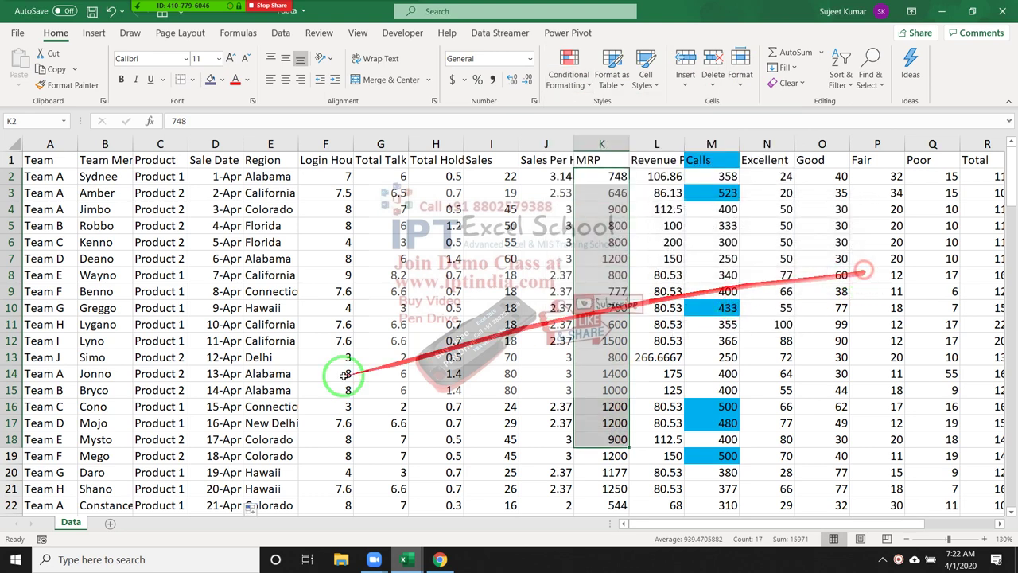
Add a new worksheet with the heading Mobile in cell A1.
left_click(111, 523)
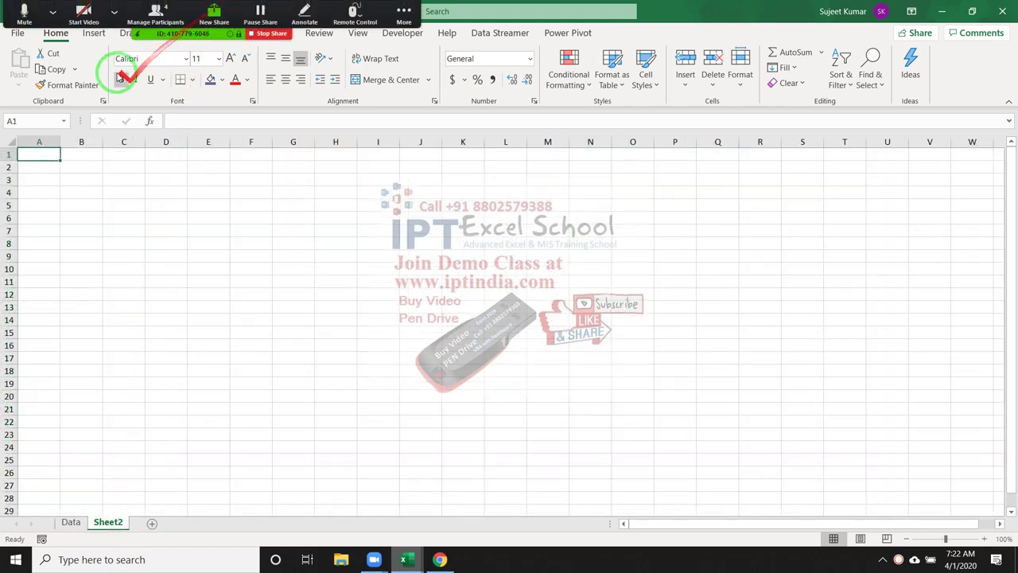
type("Mo")
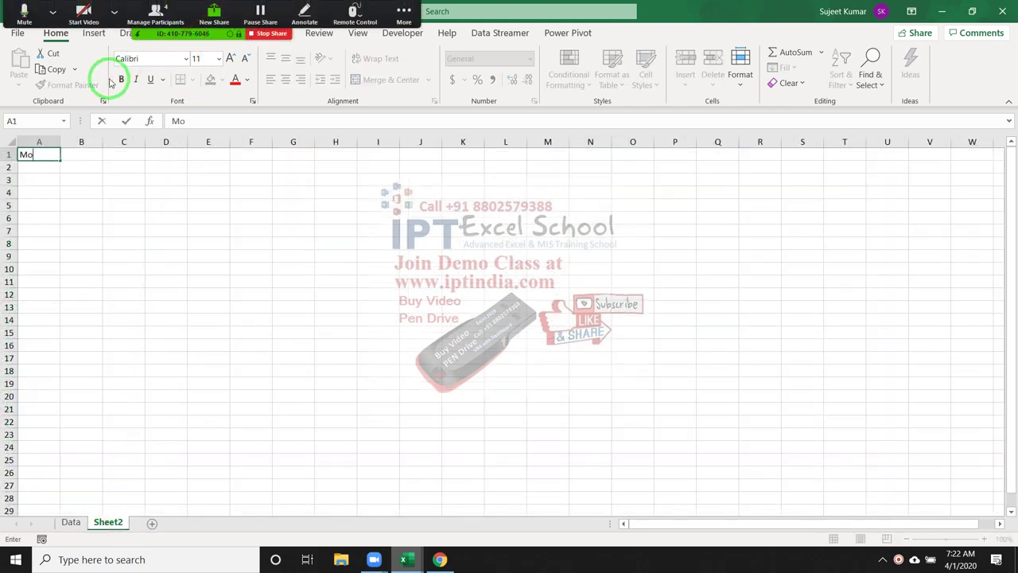
type("bile")
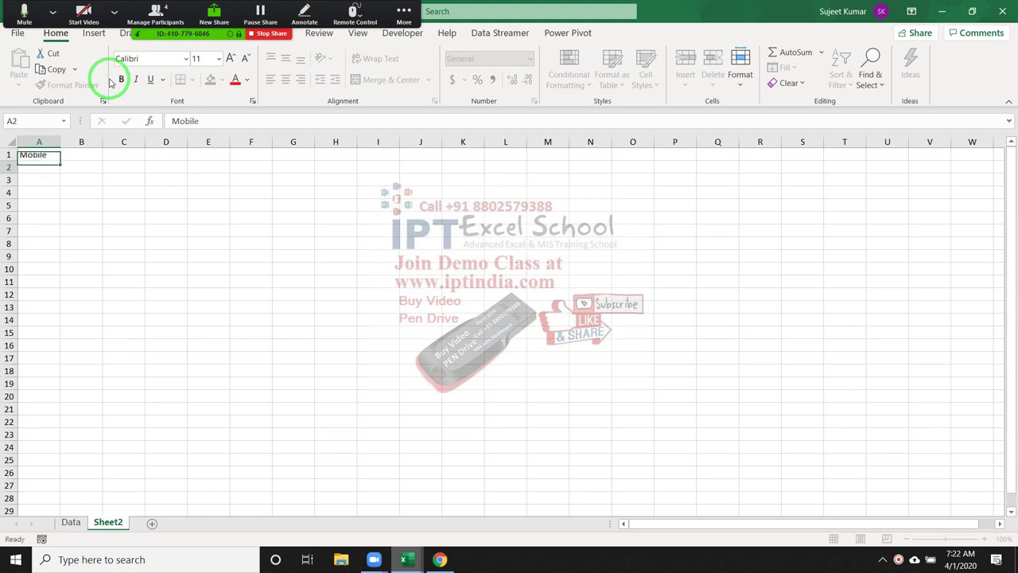
key("Return")
left_click(114, 11)
left_click(28, 168)
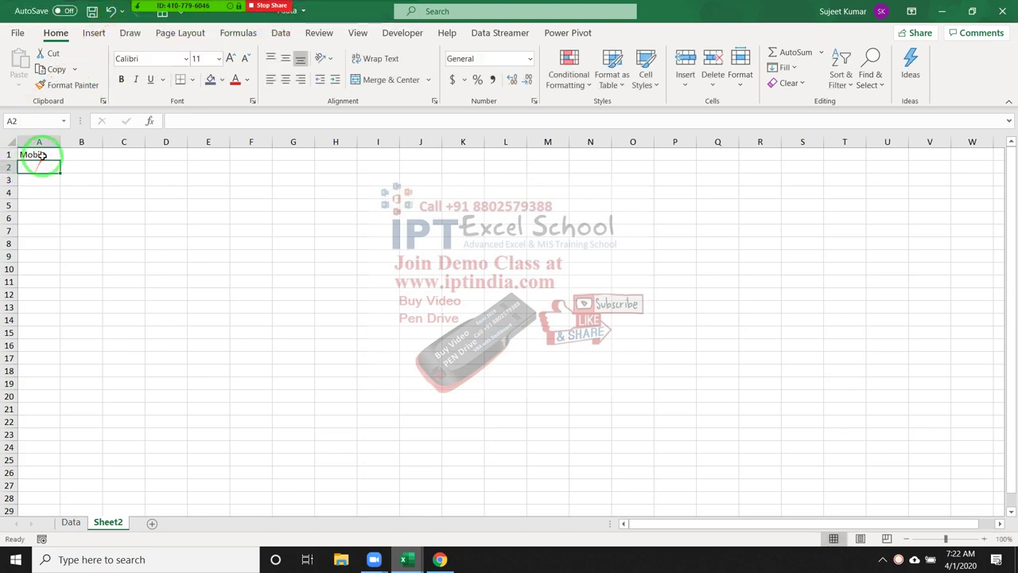
Apply Duplicate Values highlighting to the whole Mobile column A.
left_click(36, 141)
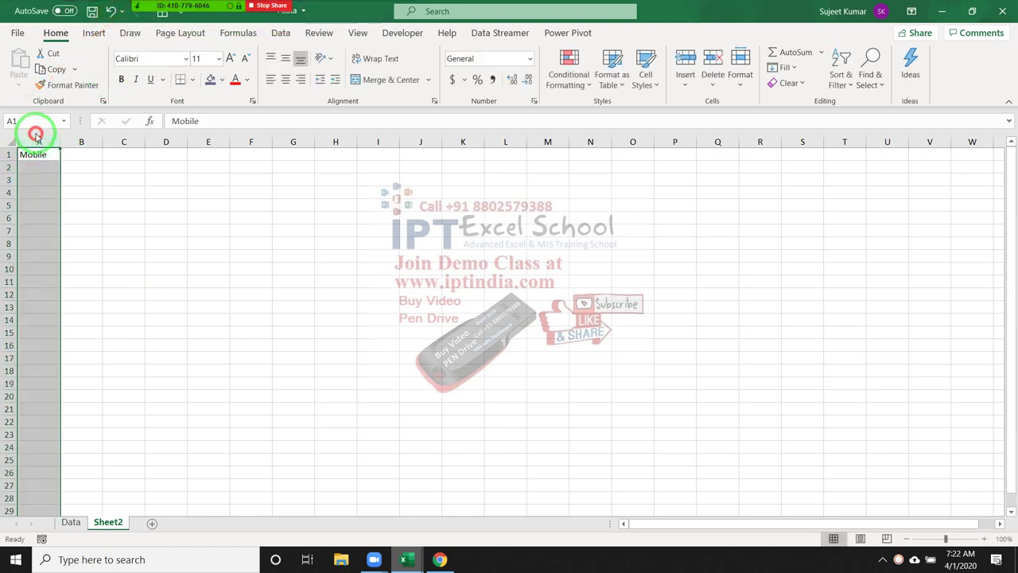
left_click(553, 71)
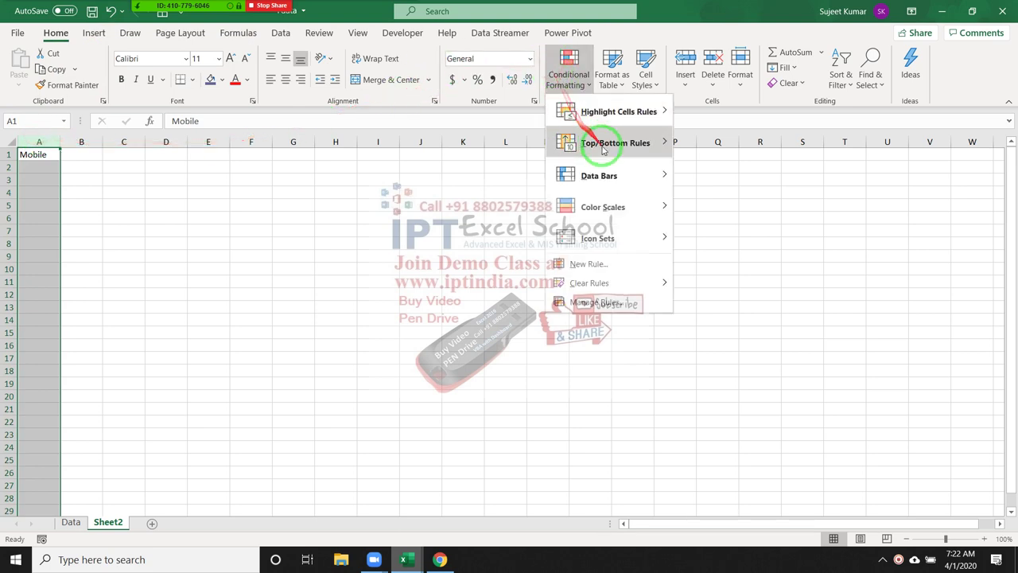
mouse_move(608, 111)
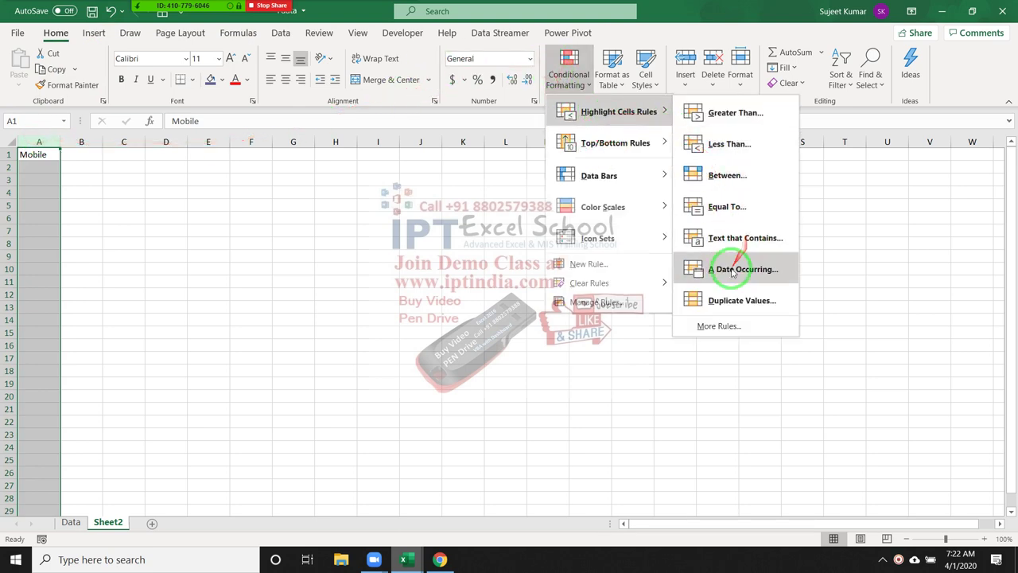
left_click(718, 300)
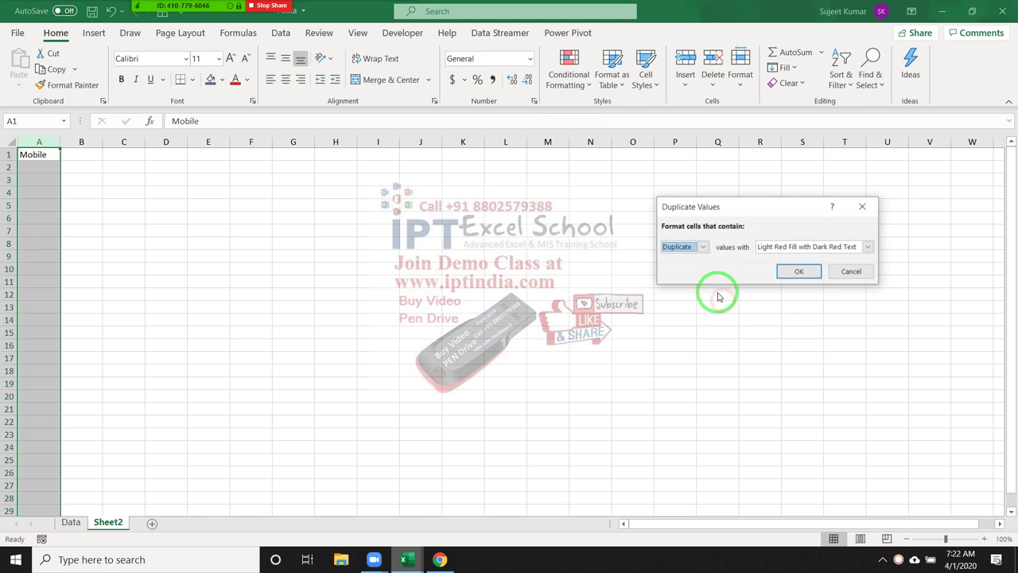
left_click(798, 271)
Enter a mobile number in A2 and the same number in A12 to trigger the duplicate highlight.
left_click(50, 170)
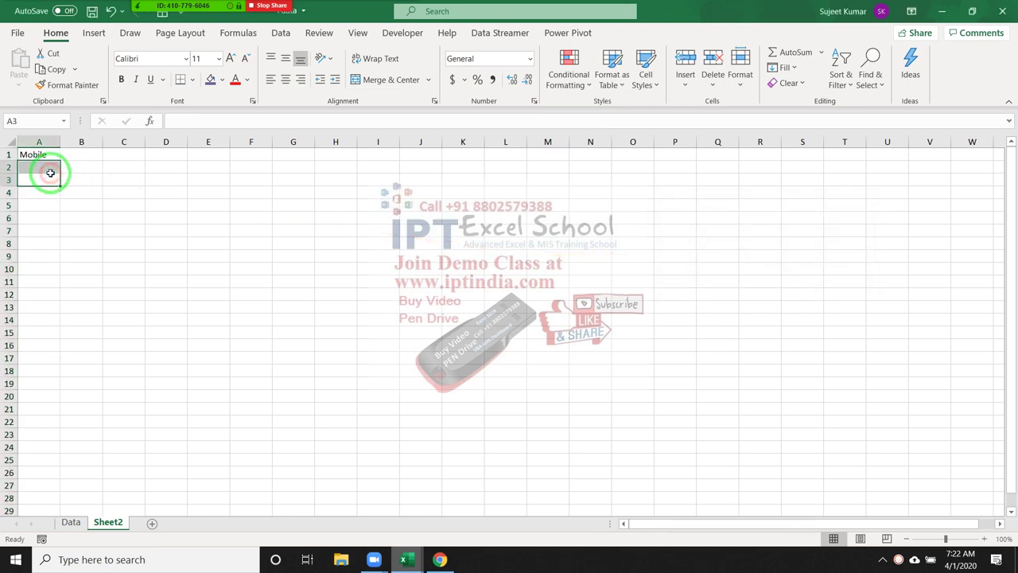
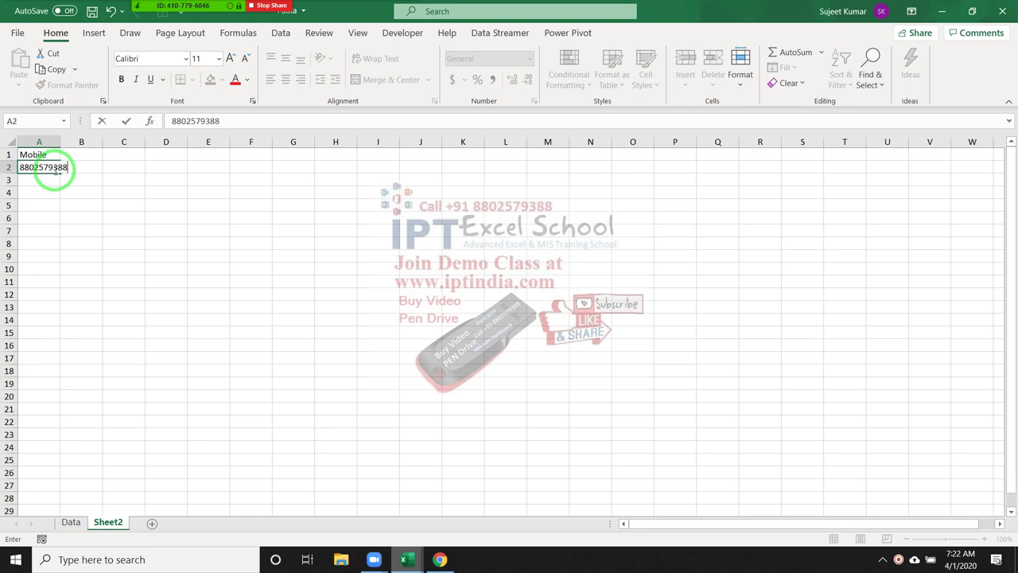
key("Return")
left_click(63, 295)
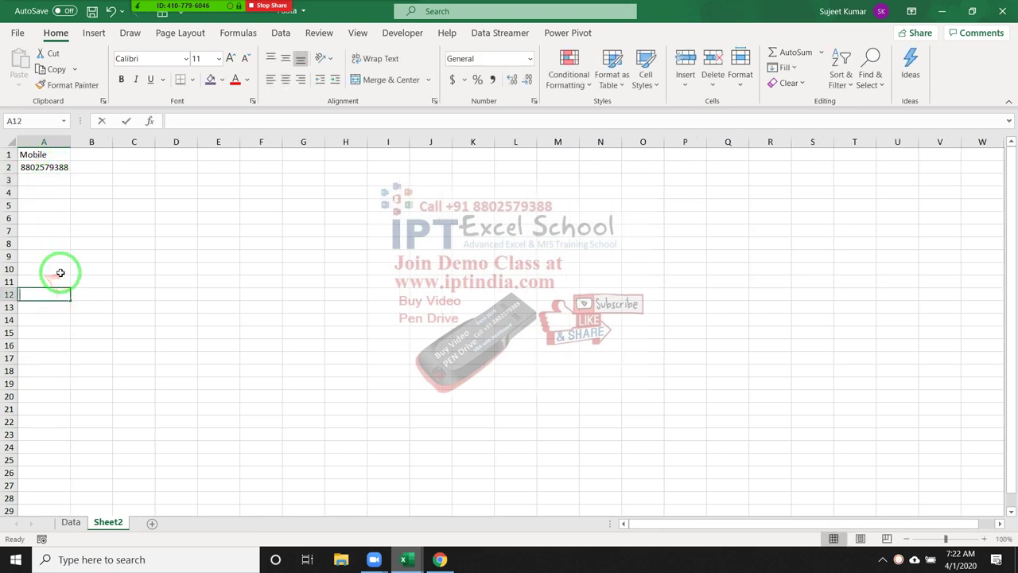
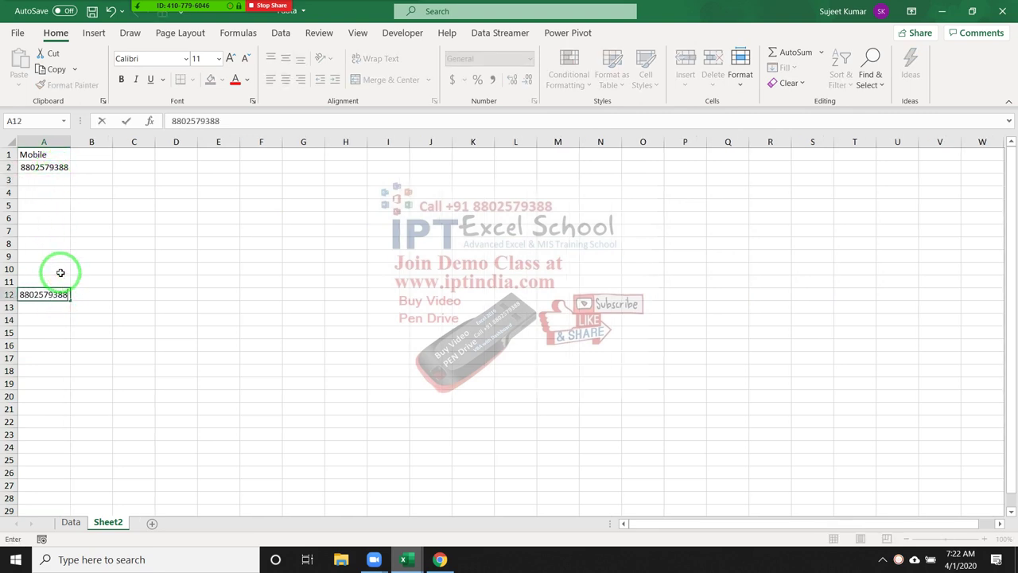
key("Return")
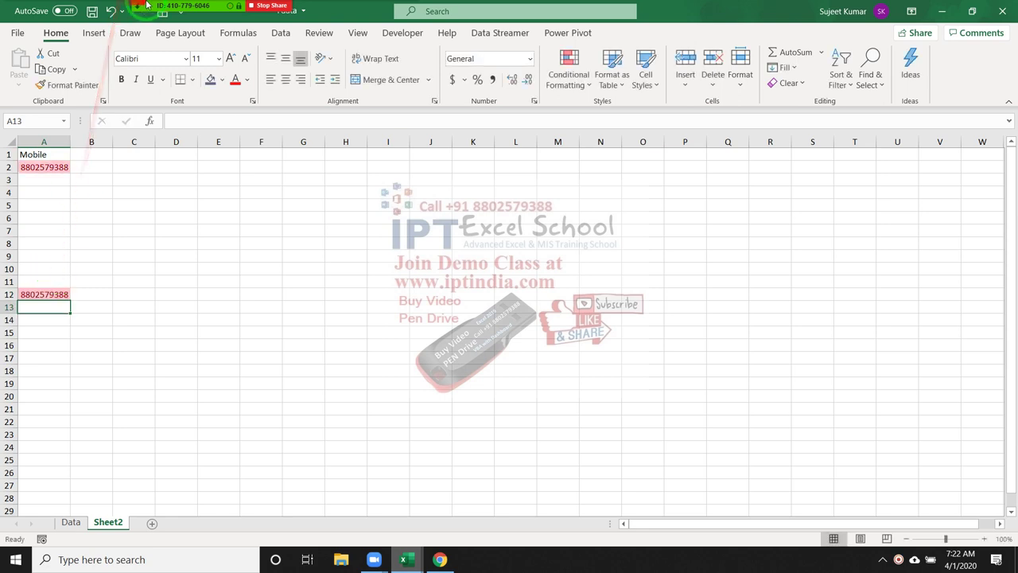
Switch to the Data sheet and show the Highlight Cells Rules choices.
left_click(169, 4)
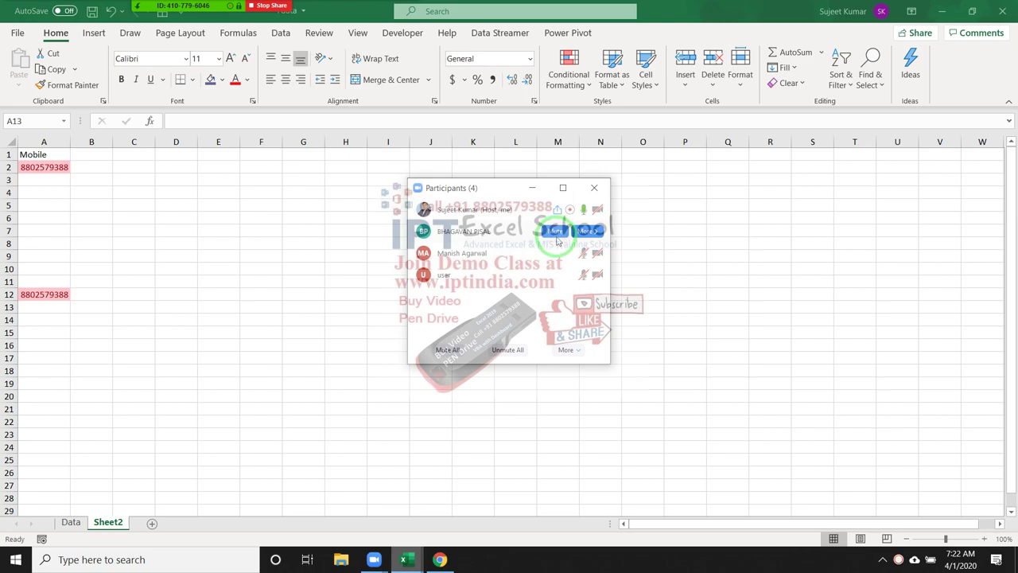
left_click(594, 188)
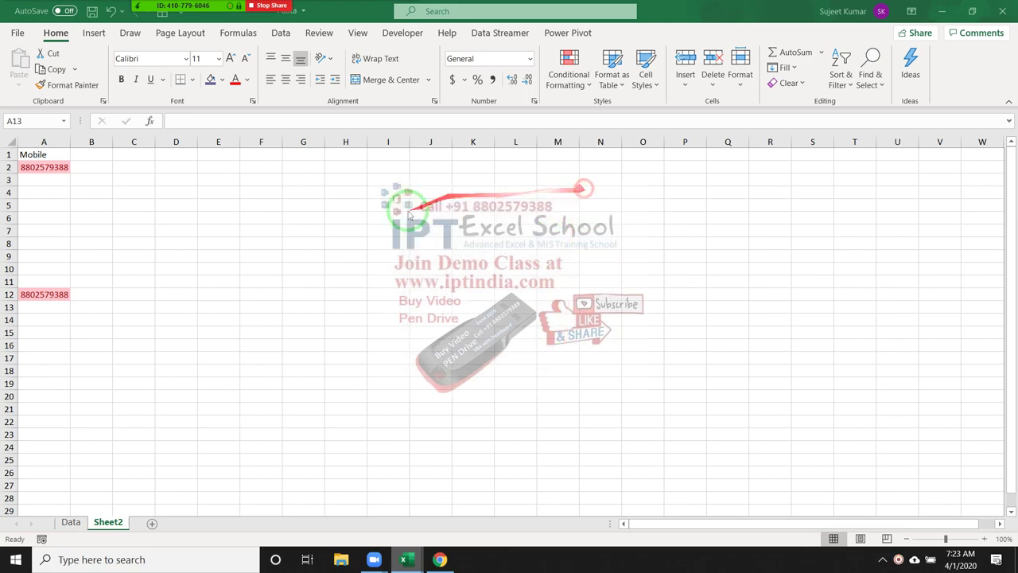
left_click(72, 522)
left_click(569, 75)
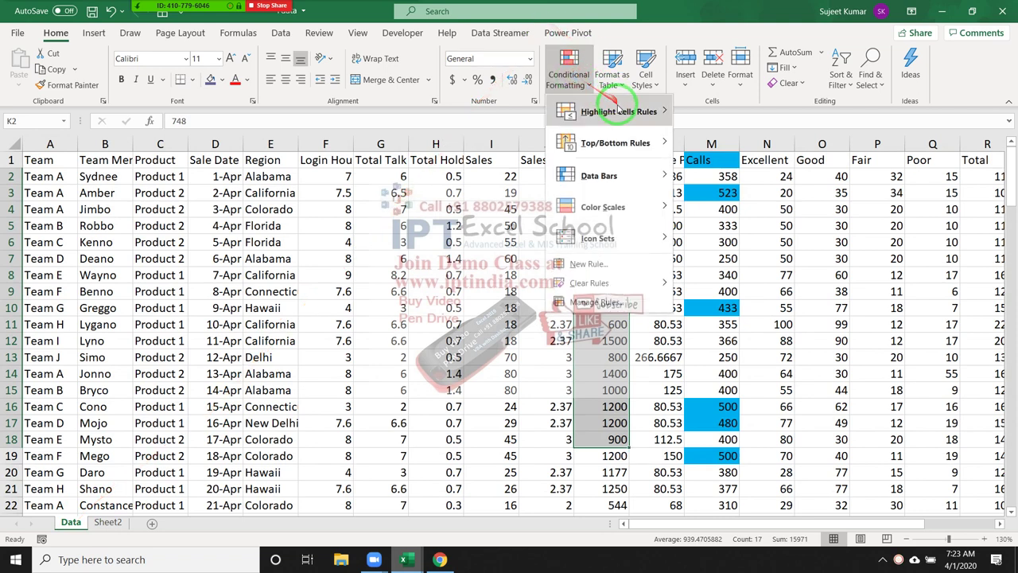
left_click(618, 111)
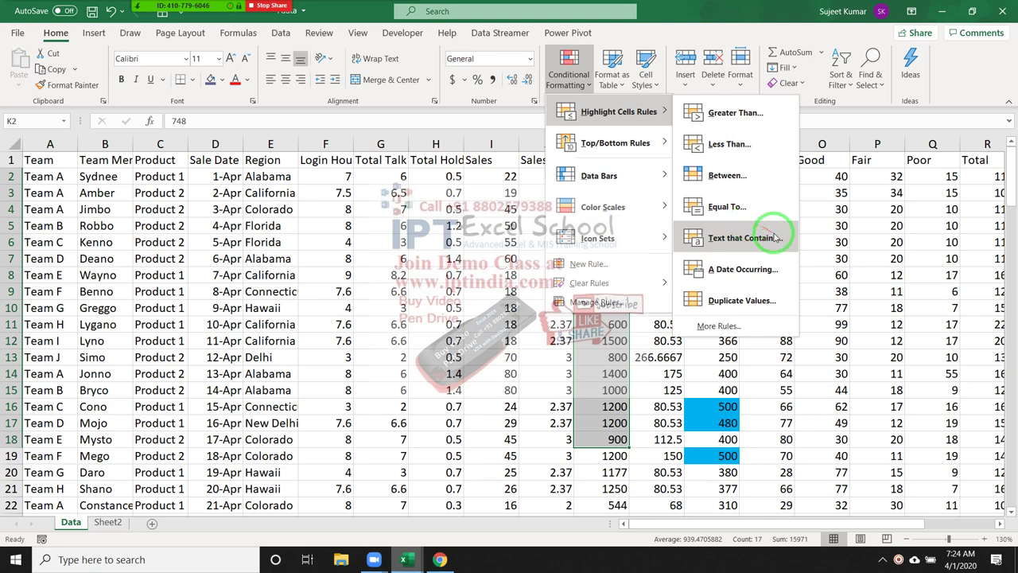
Close the Conditional Formatting menu and select the whole Excellent column (N).
left_click_drag(759, 247, 612, 97)
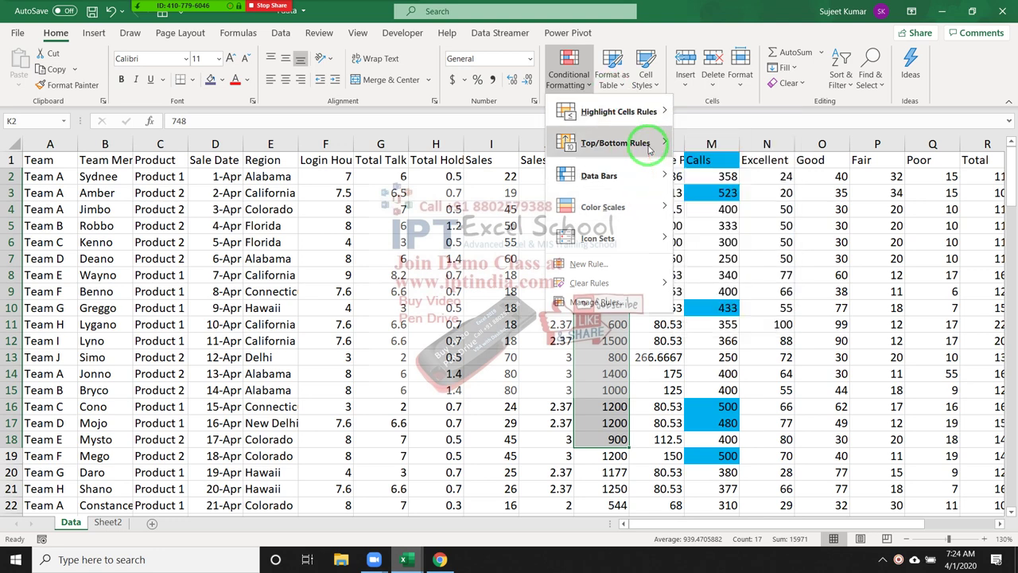
mouse_move(648, 149)
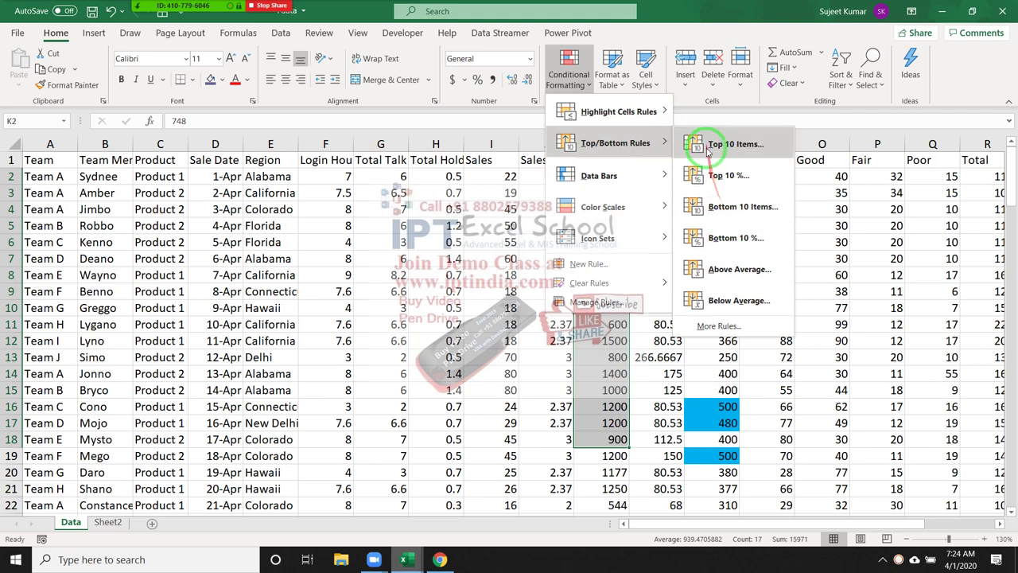
key("Escape")
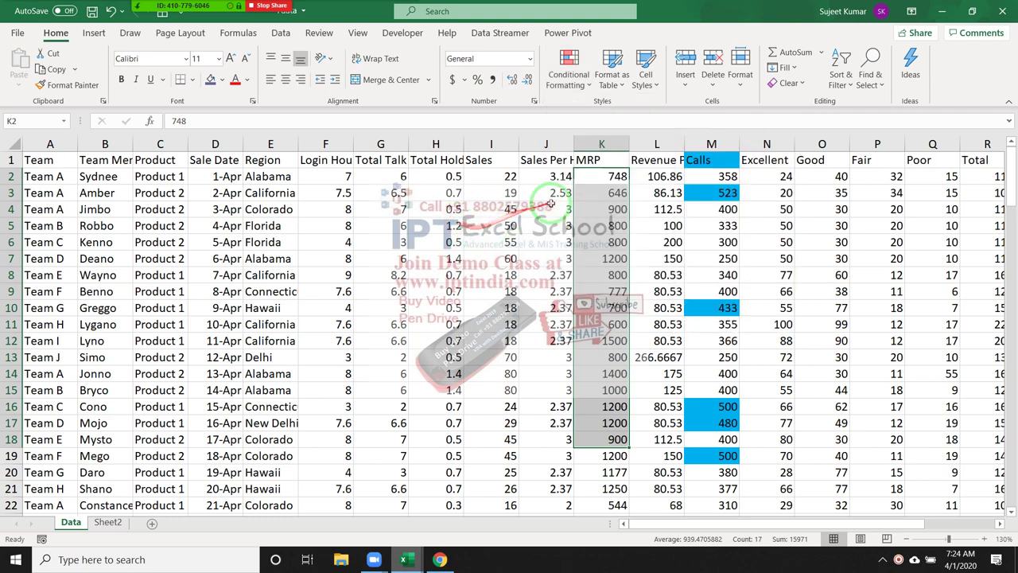
left_click(805, 205)
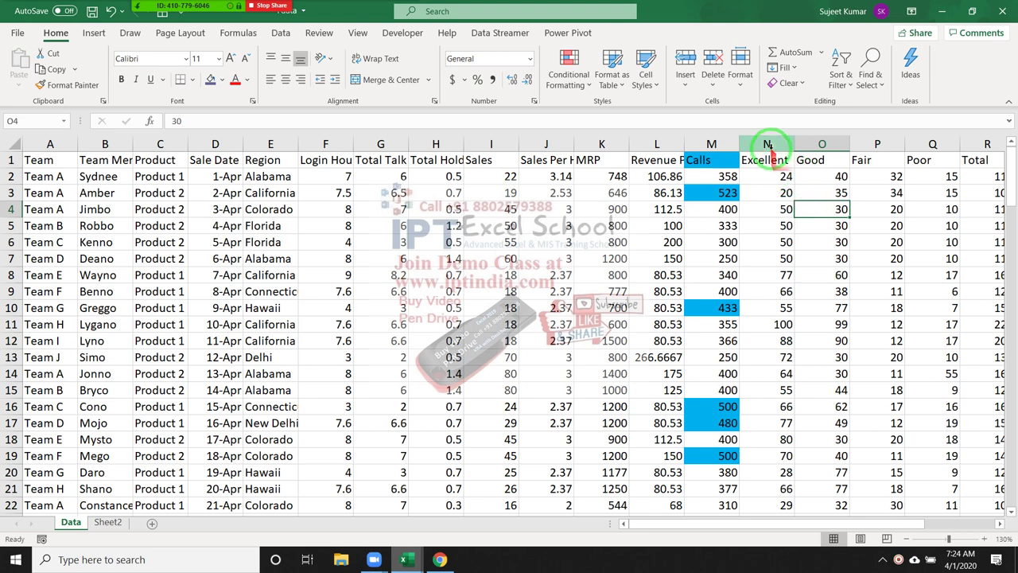
left_click(767, 144)
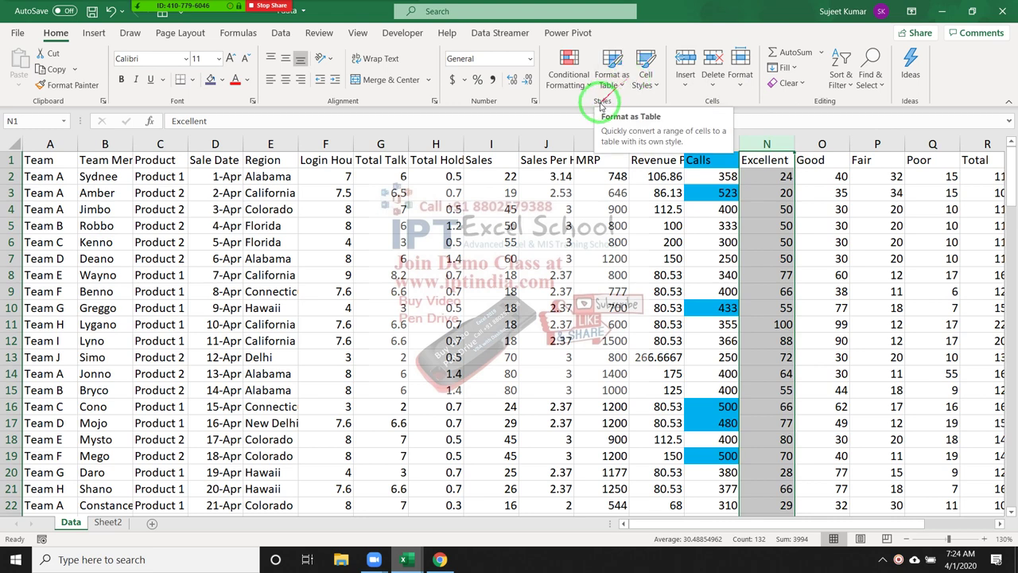
left_click(576, 90)
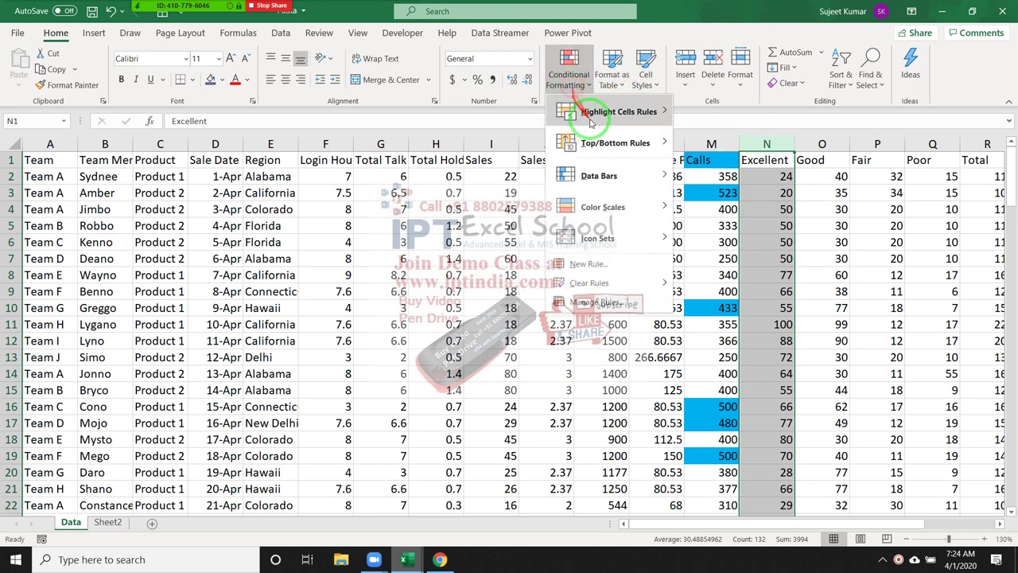
mouse_move(605, 137)
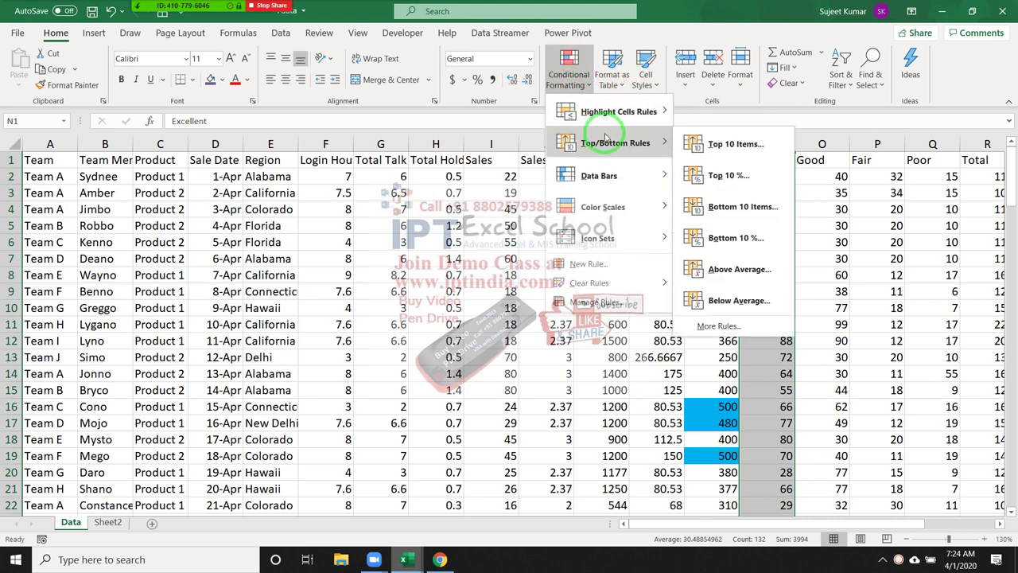
left_click(743, 145)
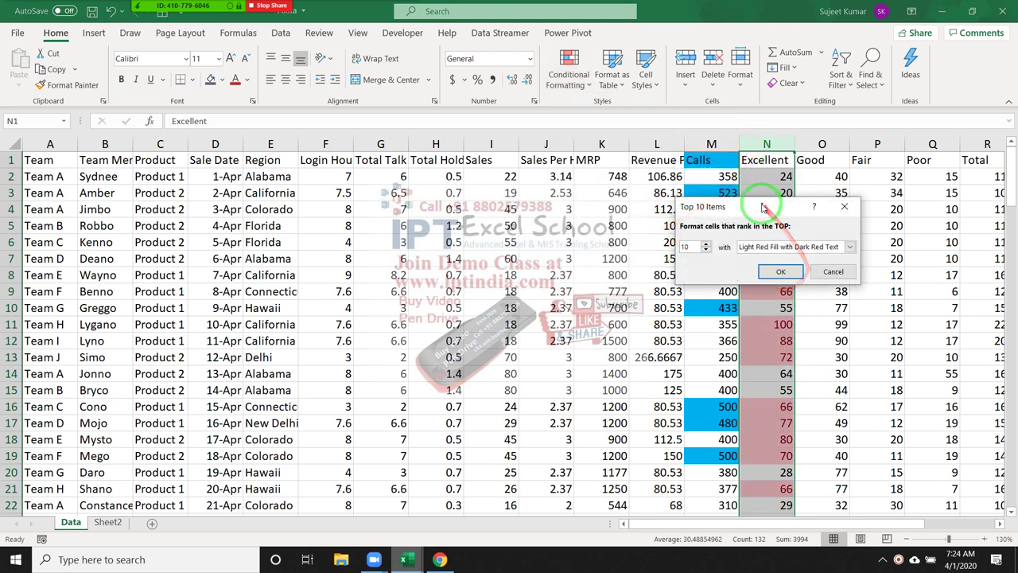
left_click_drag(736, 205, 538, 185)
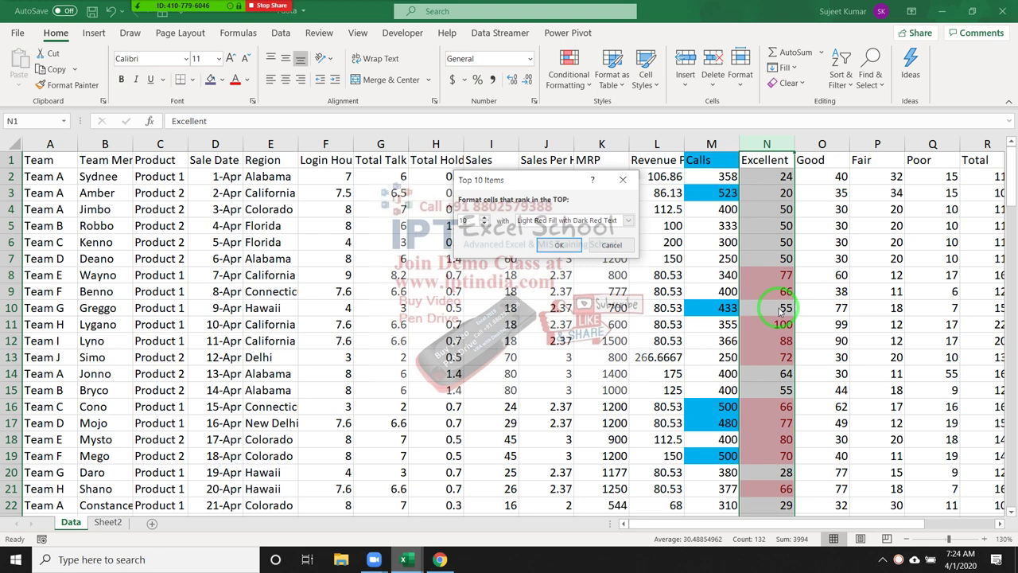
left_click(461, 220)
type("5")
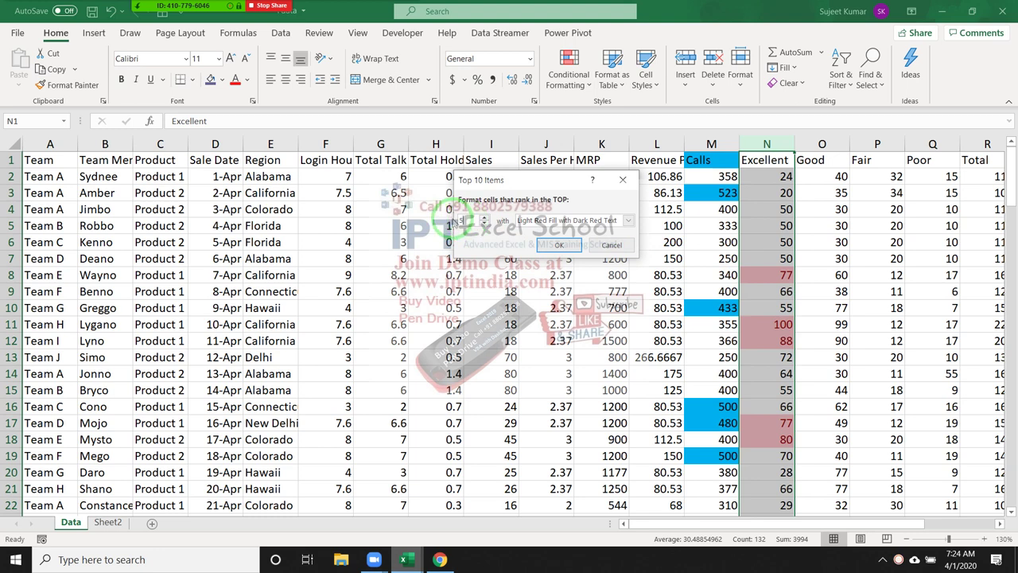
left_click(482, 216)
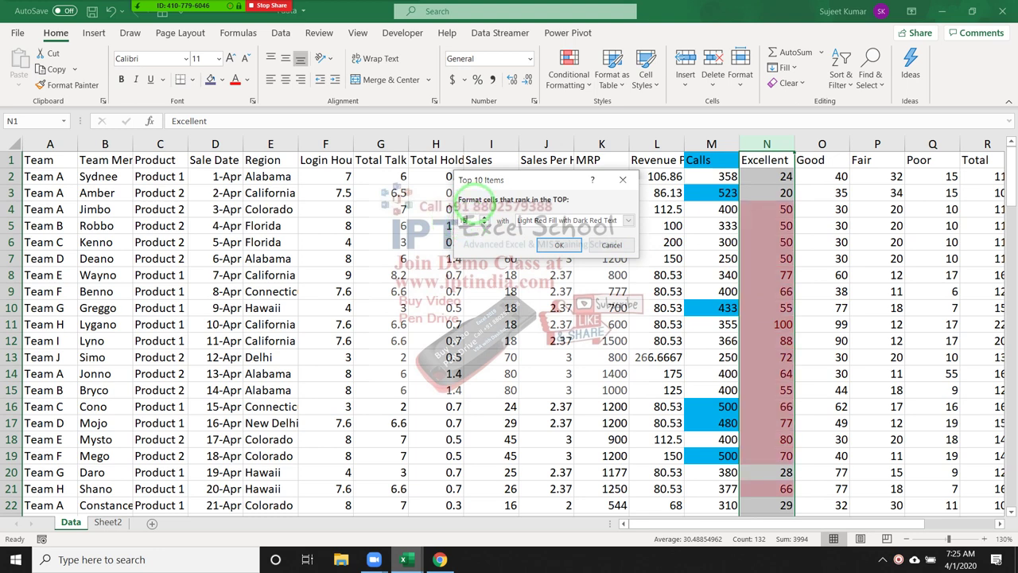
type("1")
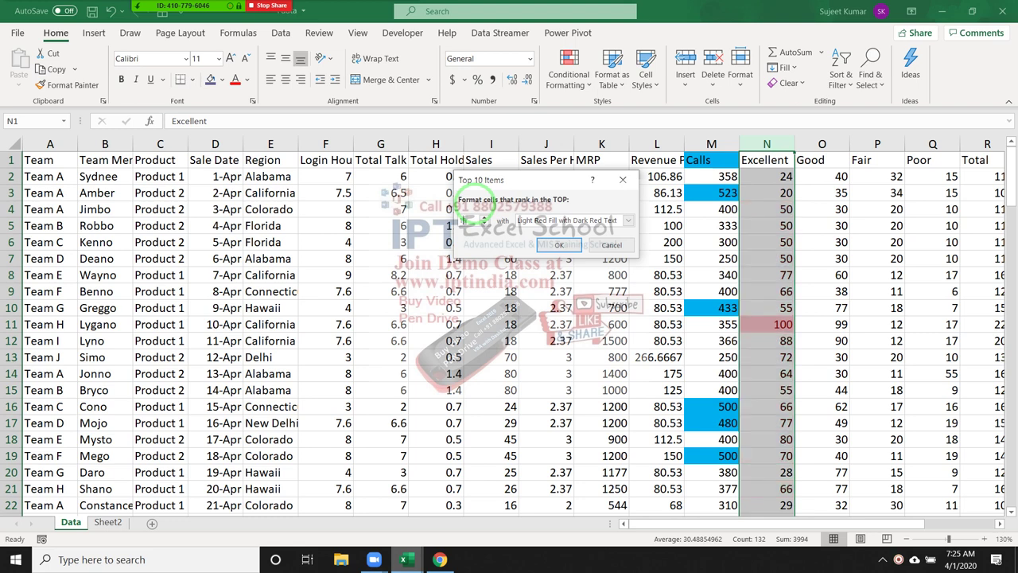
type("5")
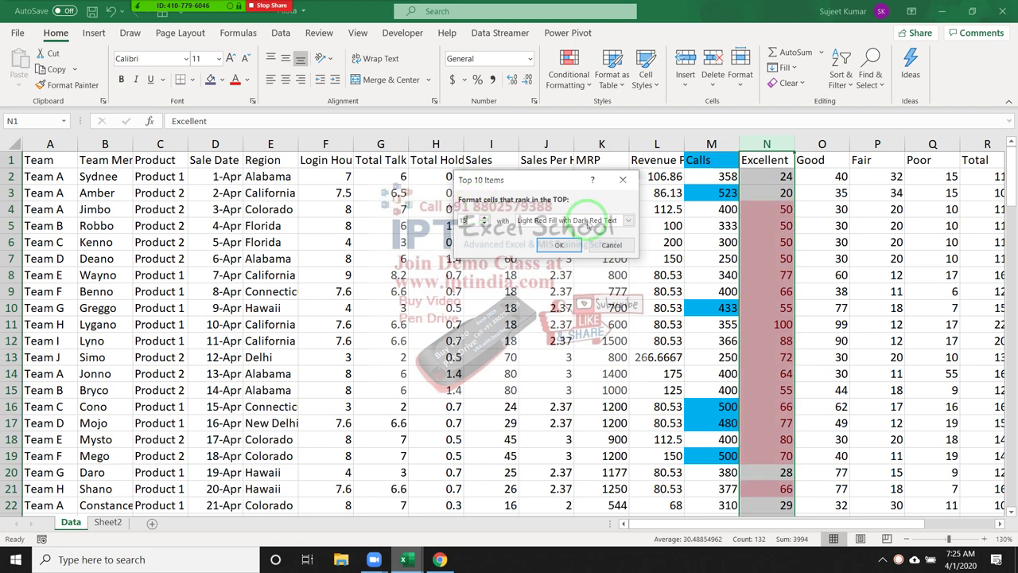
left_click(593, 221)
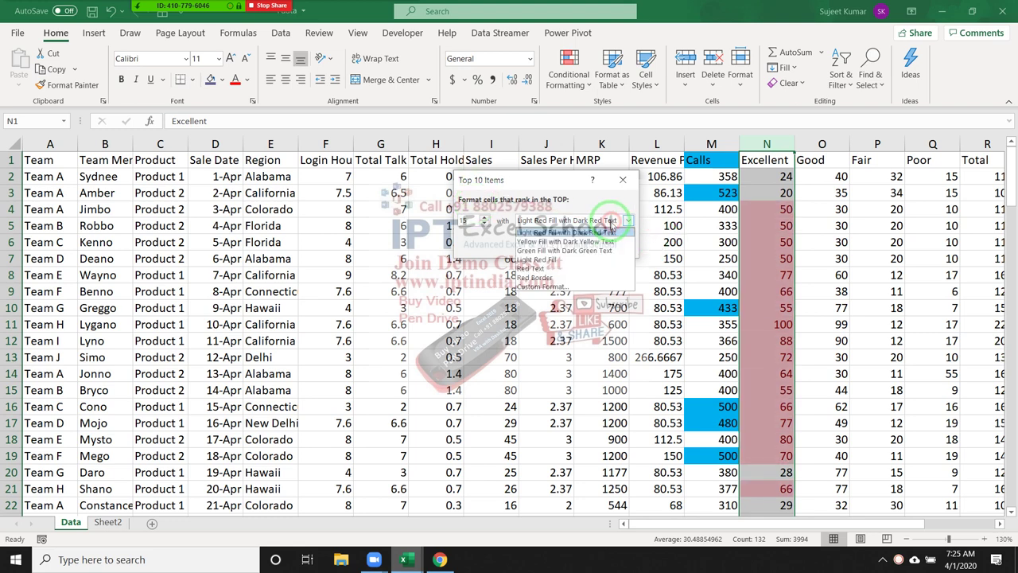
left_click(594, 287)
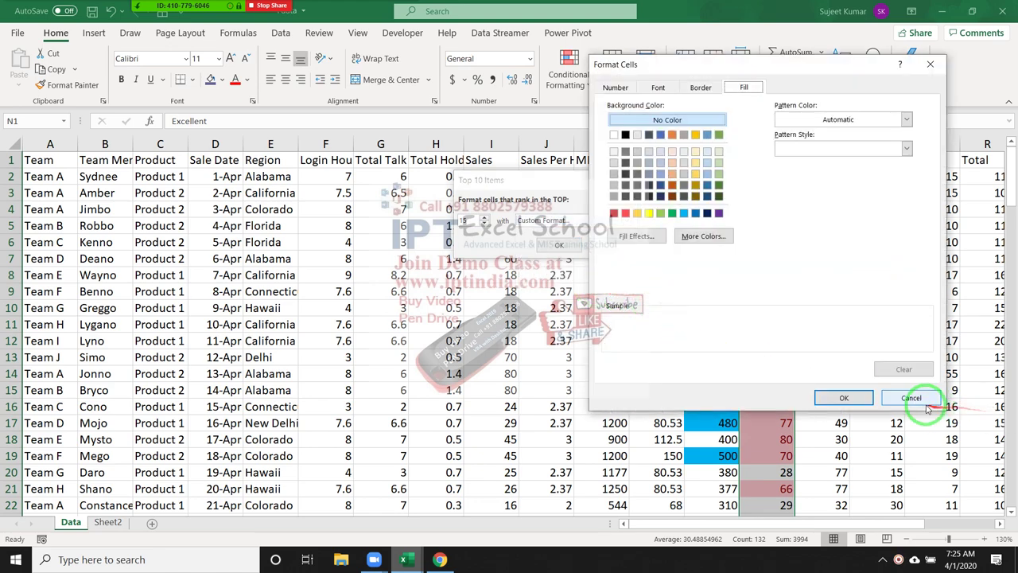
left_click(911, 397)
left_click(629, 244)
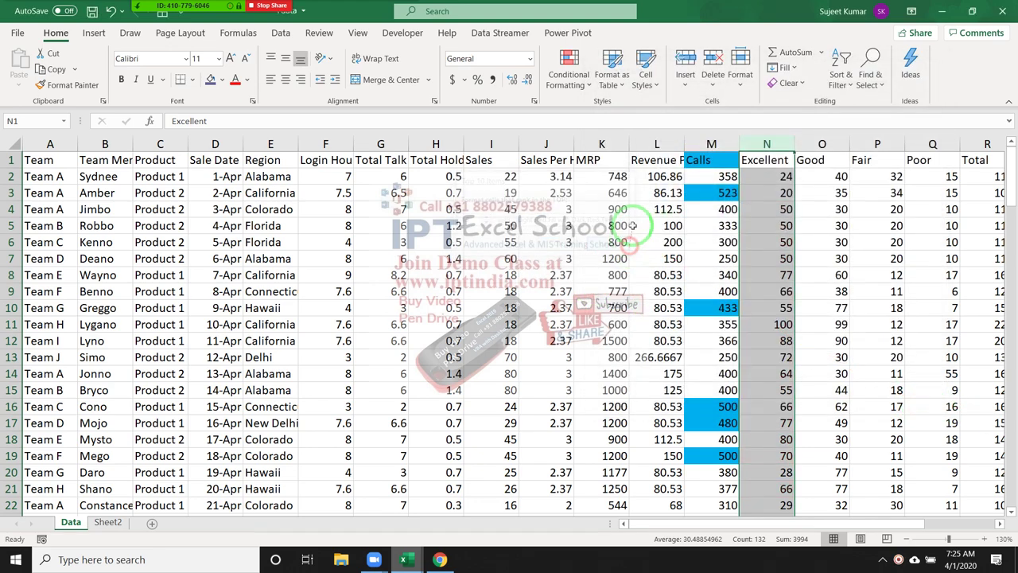
left_click(566, 70)
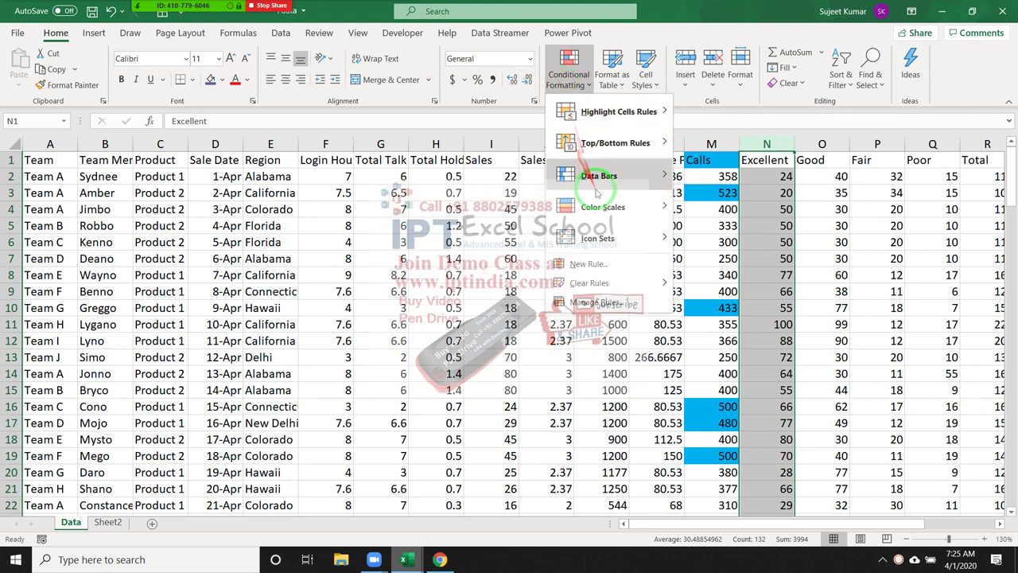
mouse_move(616, 143)
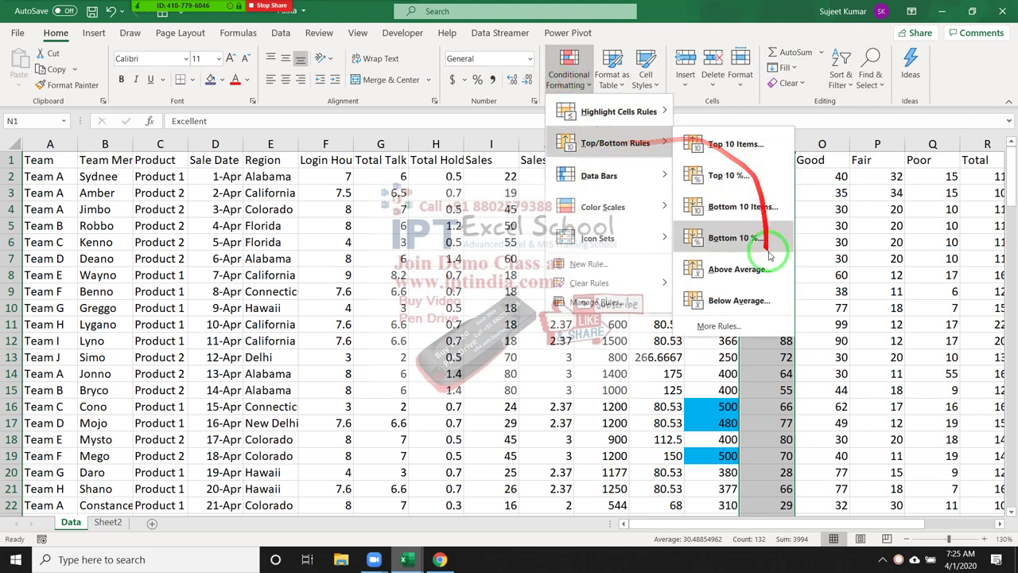
left_click(741, 206)
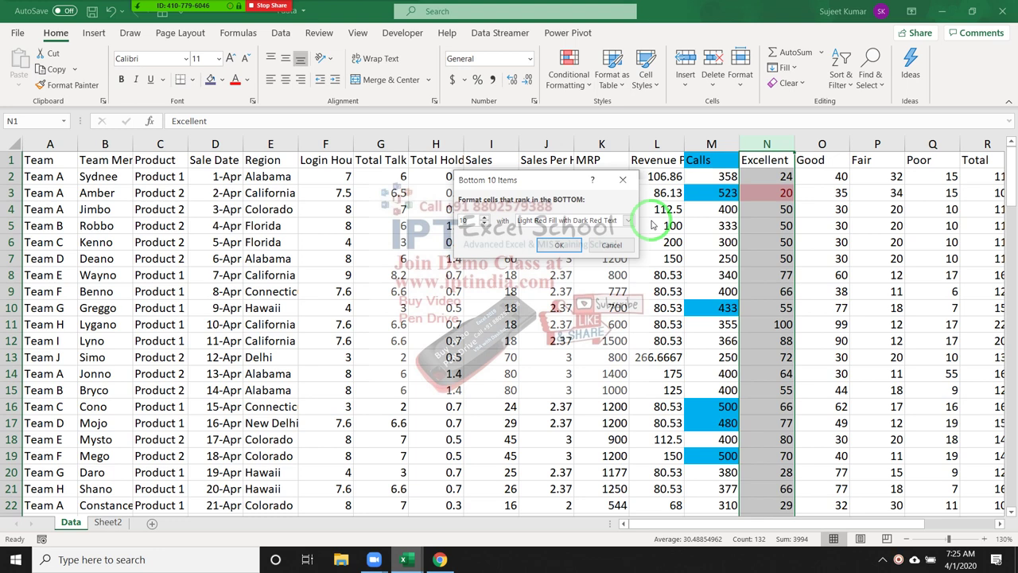
left_click_drag(695, 232, 588, 236)
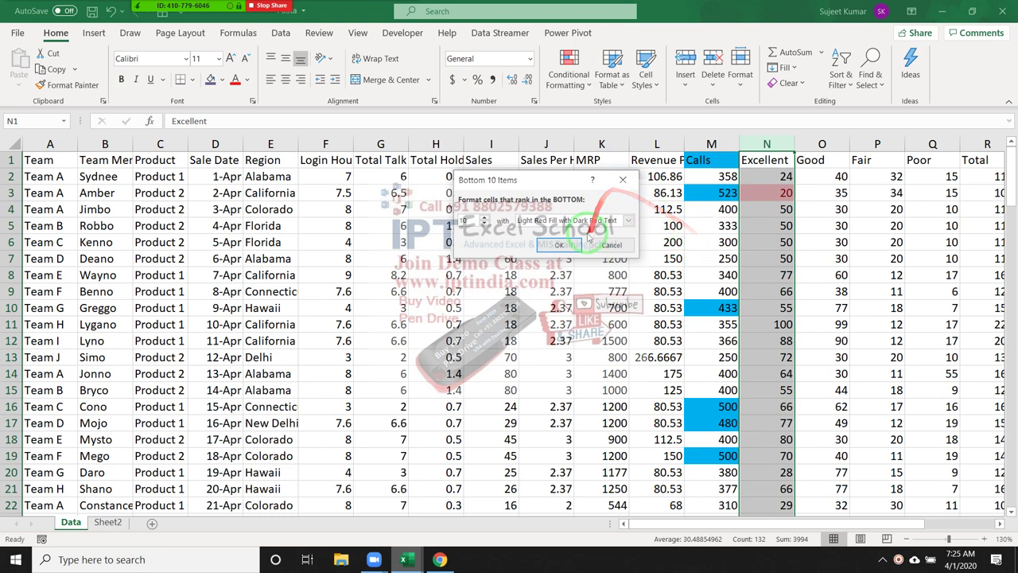
left_click(611, 244)
left_click_drag(665, 262, 566, 64)
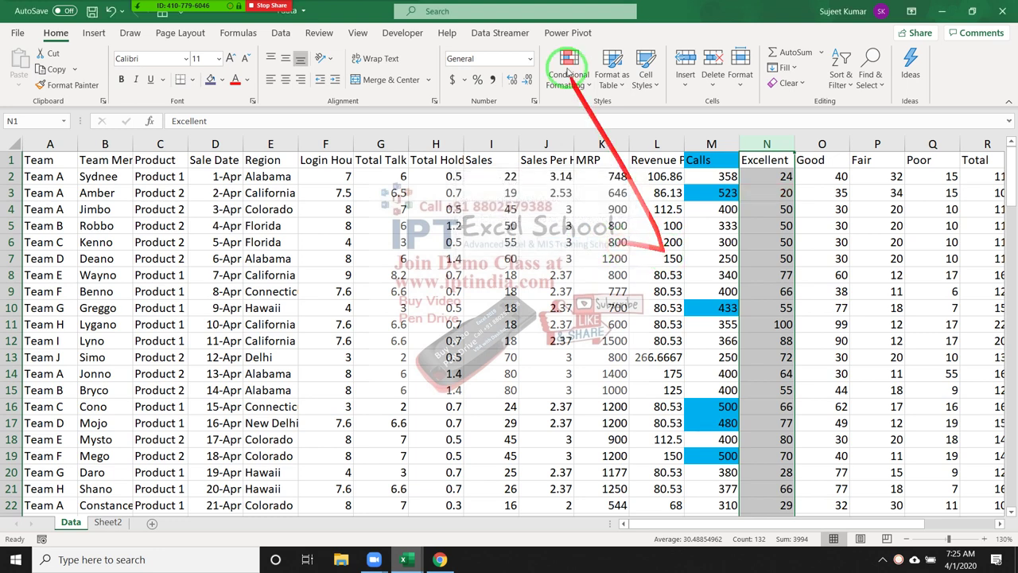
Open Top/Bottom Rules > Above Average for the Excellent scores, previewing light red fill.
left_click(566, 62)
mouse_move(616, 143)
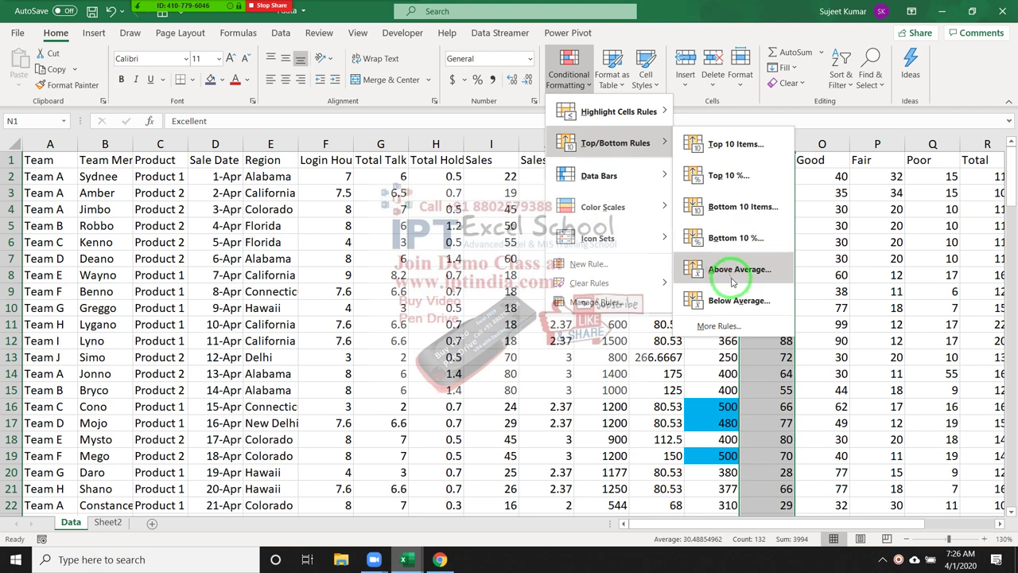
left_click(855, 314)
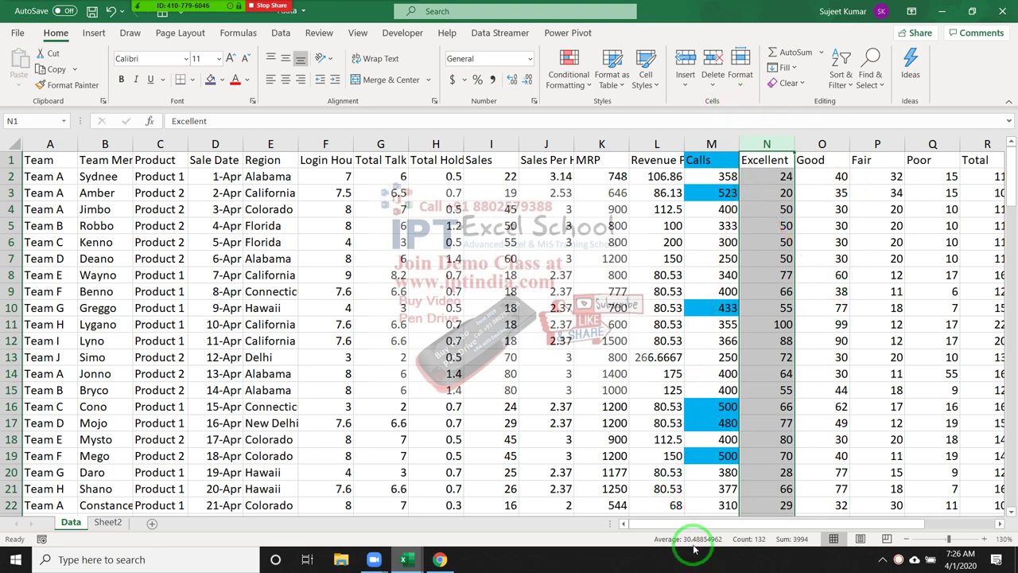
left_click(587, 89)
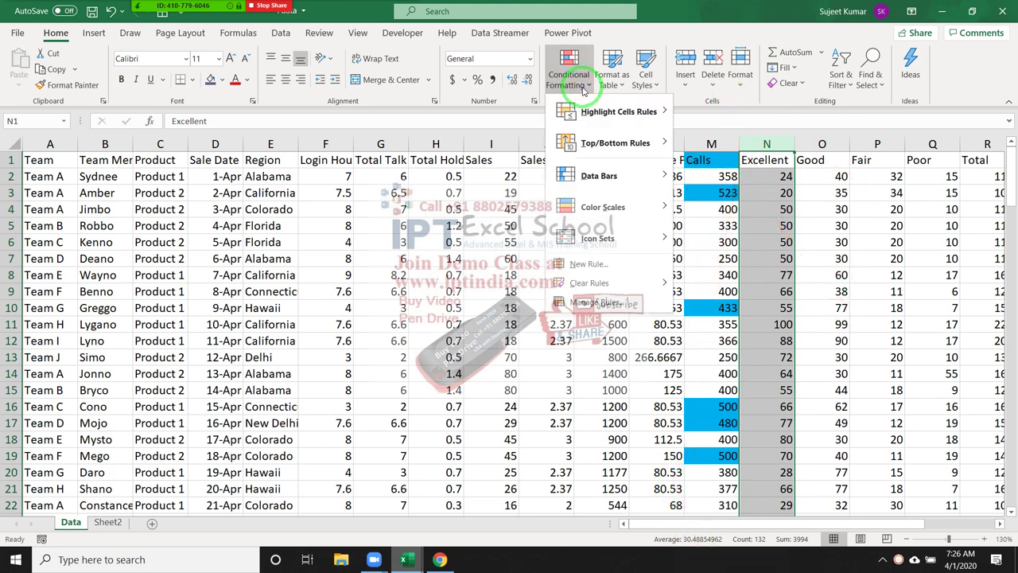
mouse_move(587, 109)
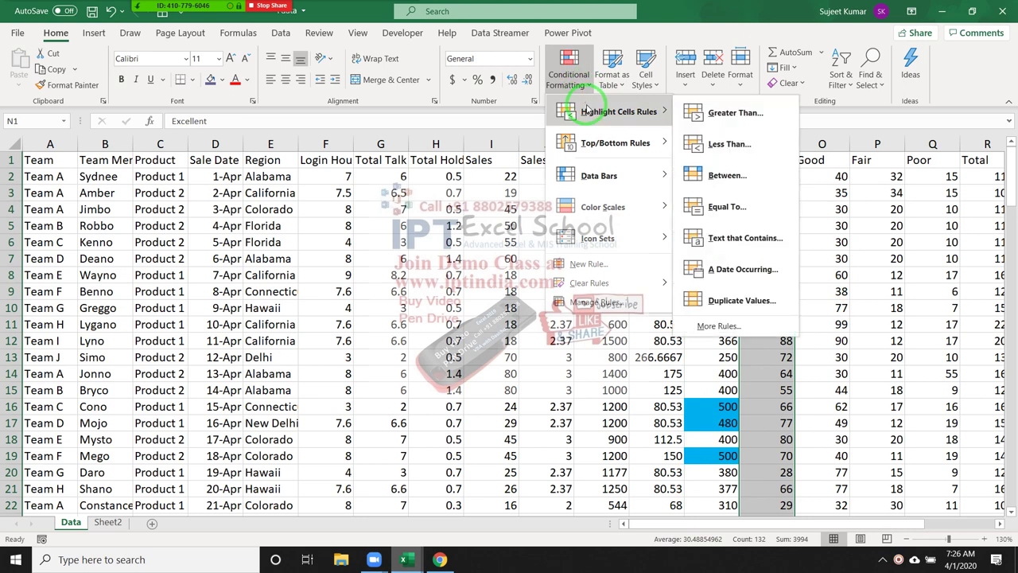
mouse_move(592, 142)
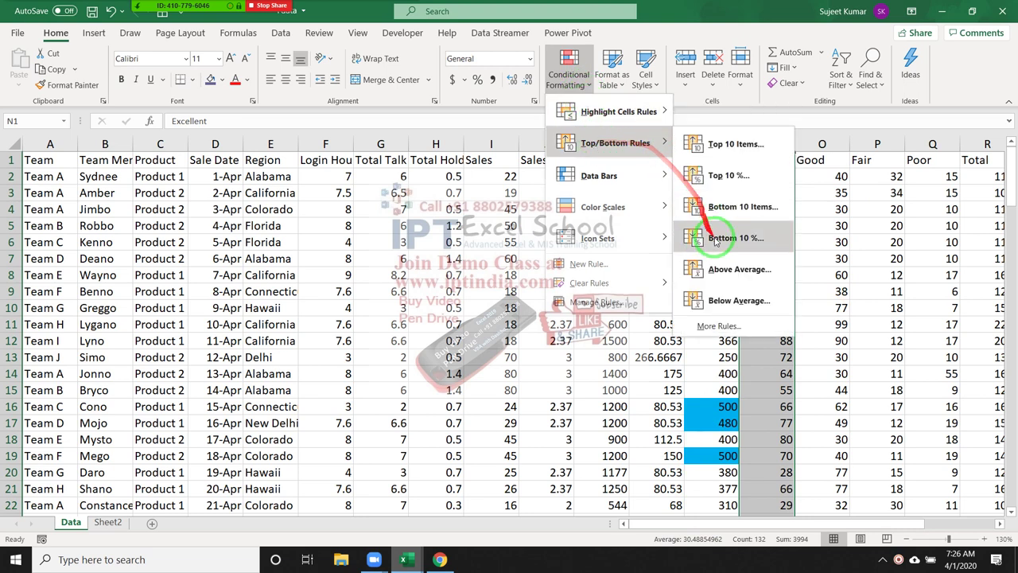
left_click(722, 271)
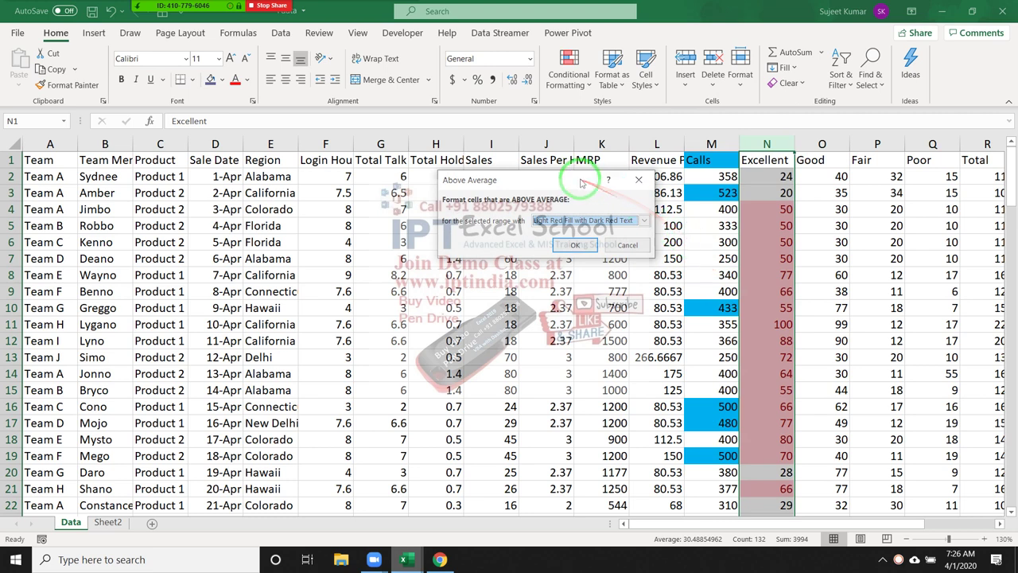
Cancel both the Above Average and Below Average highlighting previews, leaving the scores unformatted.
left_click_drag(578, 179, 550, 168)
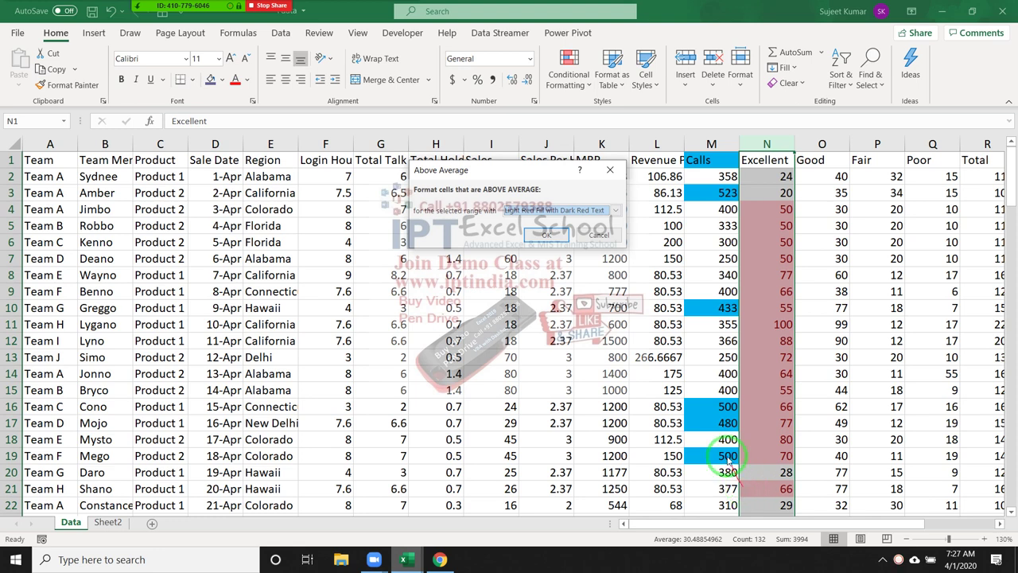
left_click(598, 235)
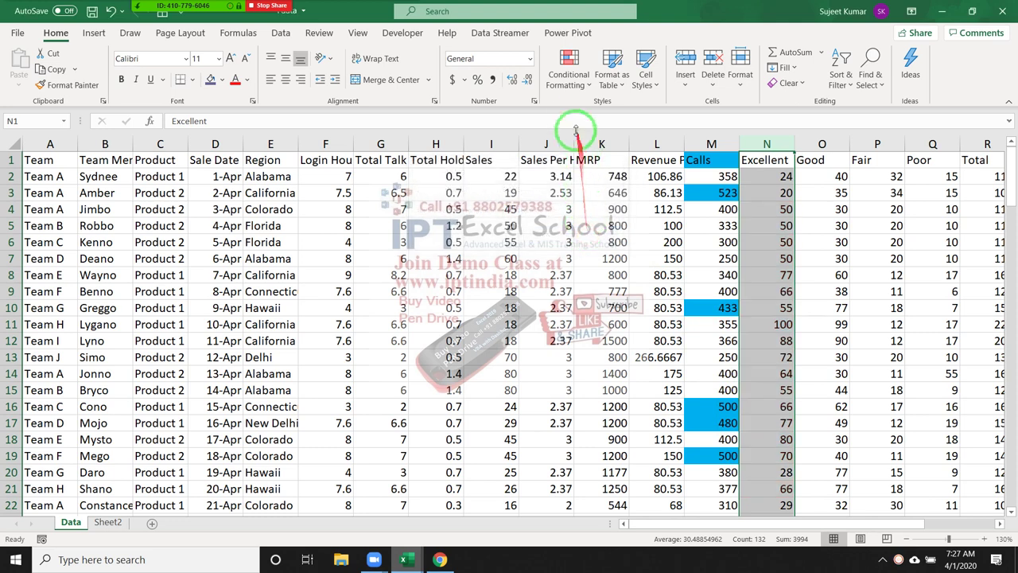
left_click(568, 71)
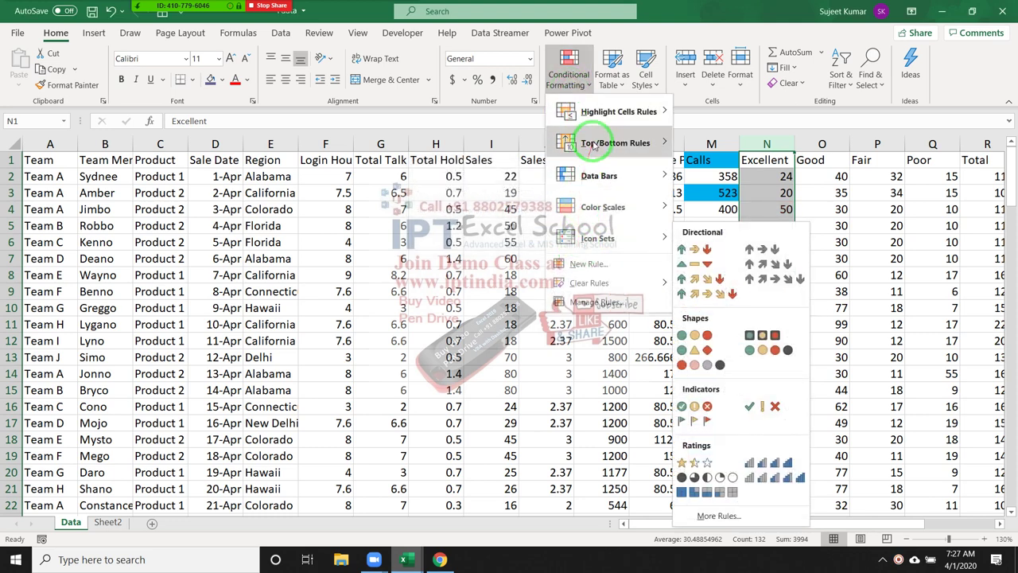
mouse_move(615, 143)
left_click(726, 300)
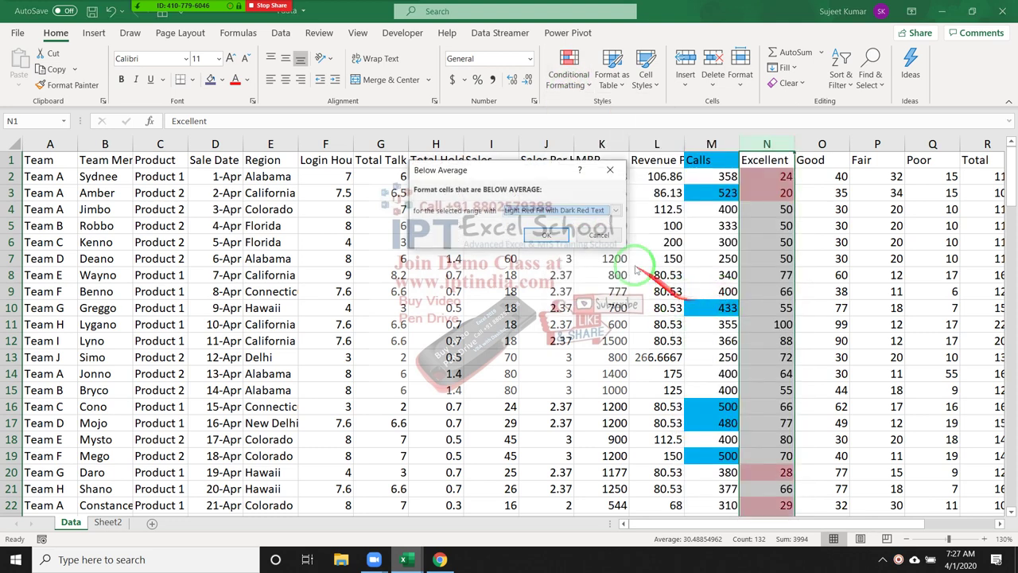
left_click(602, 235)
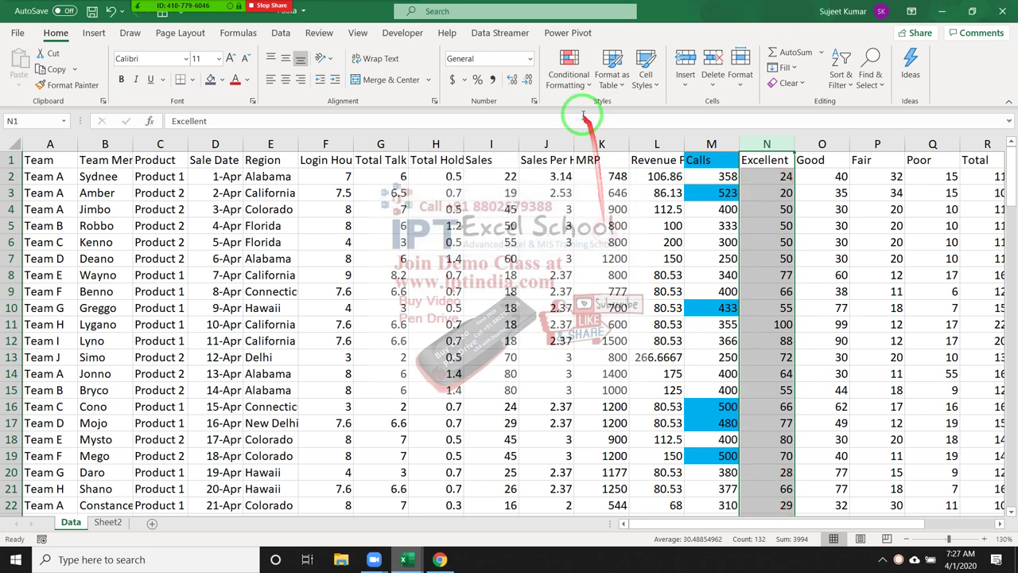
left_click(568, 72)
mouse_move(570, 117)
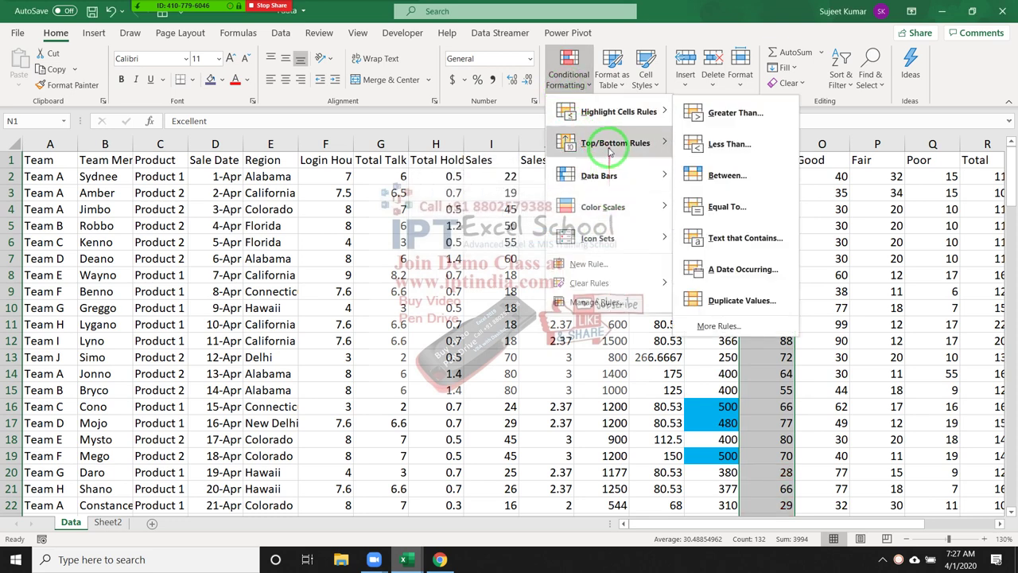
mouse_move(608, 151)
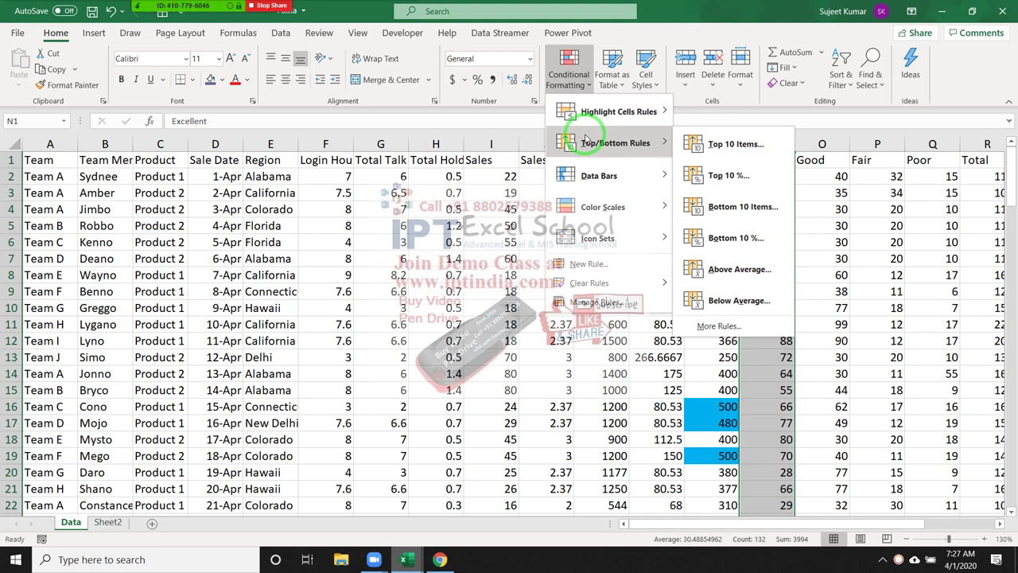
mouse_move(589, 170)
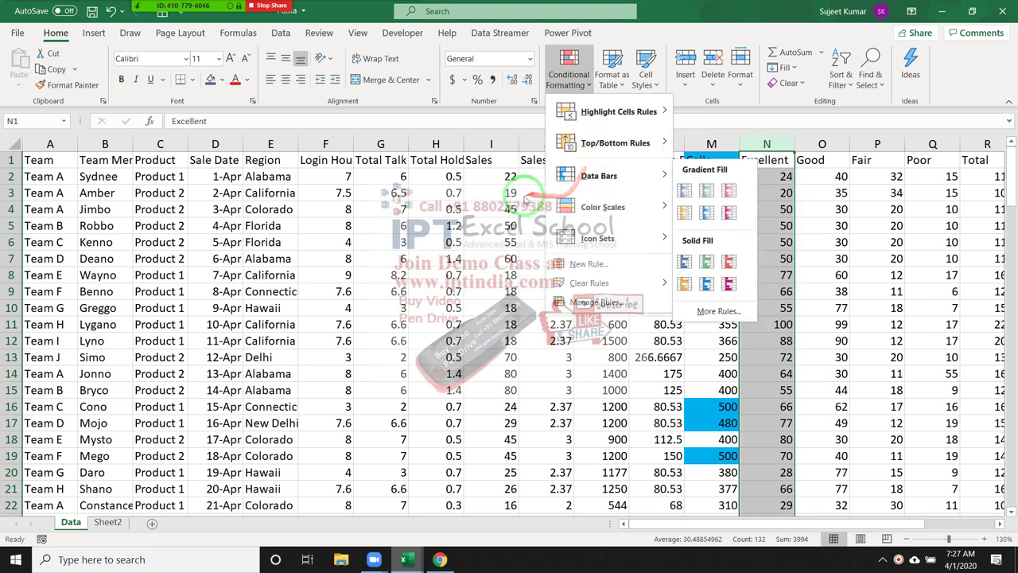
left_click_drag(819, 233, 759, 219)
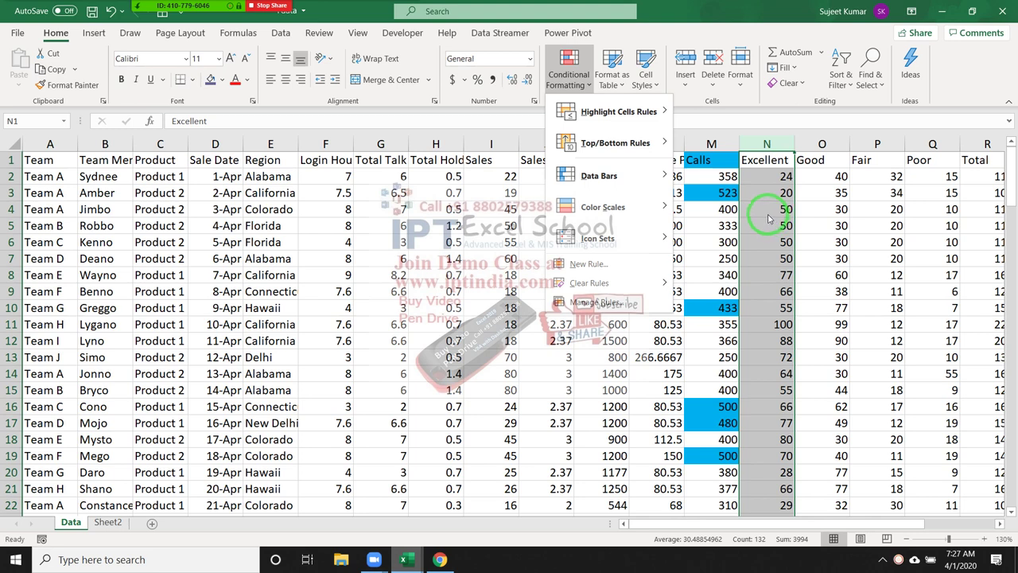
mouse_move(661, 173)
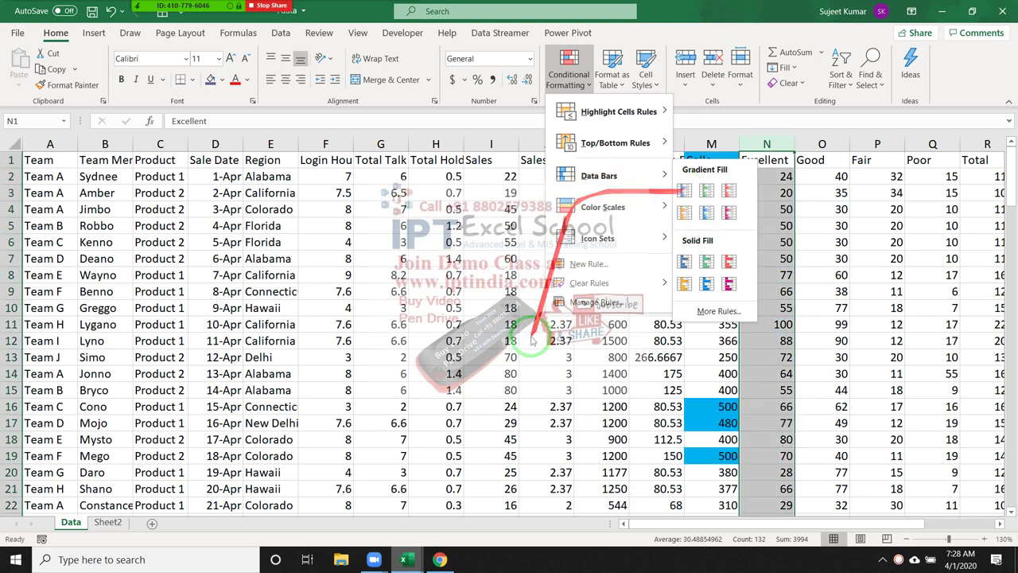
left_click(149, 519)
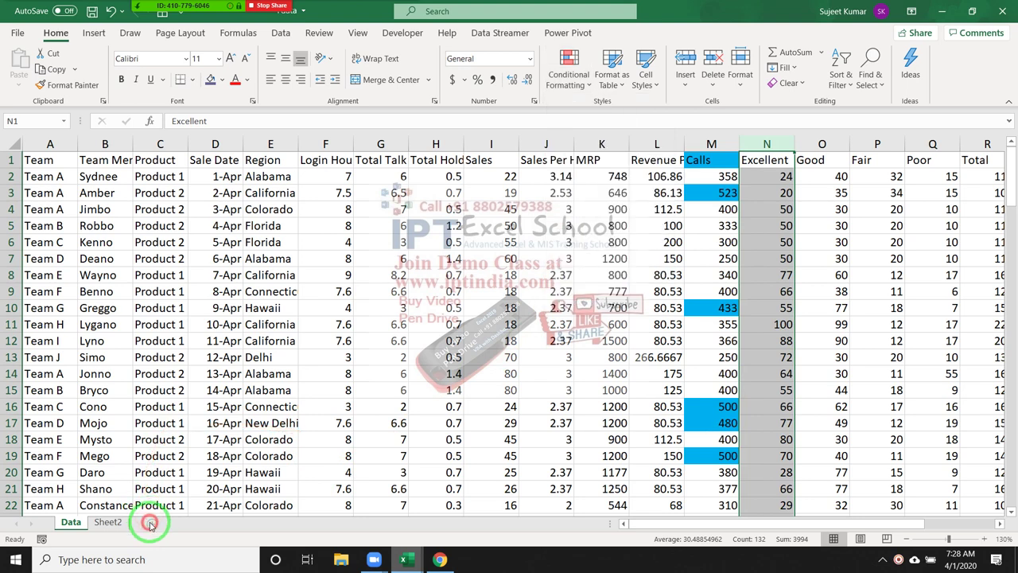
Add Sheet3, enter the numbers 1 through 10 in A1:A10, and select them.
left_click(148, 520)
type("1")
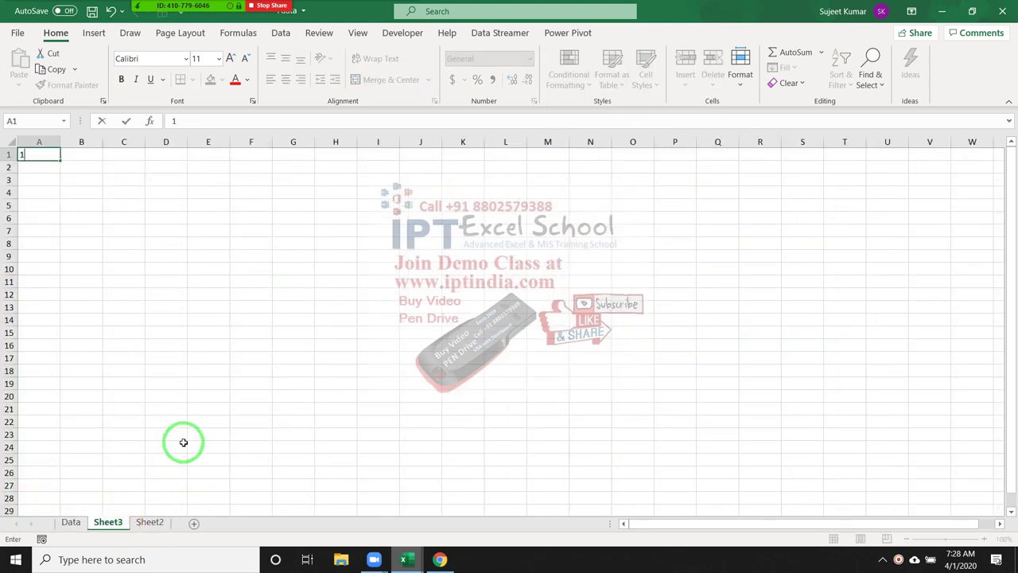
key("Return")
type("2")
key("Return")
type("3")
key("Return")
type("4")
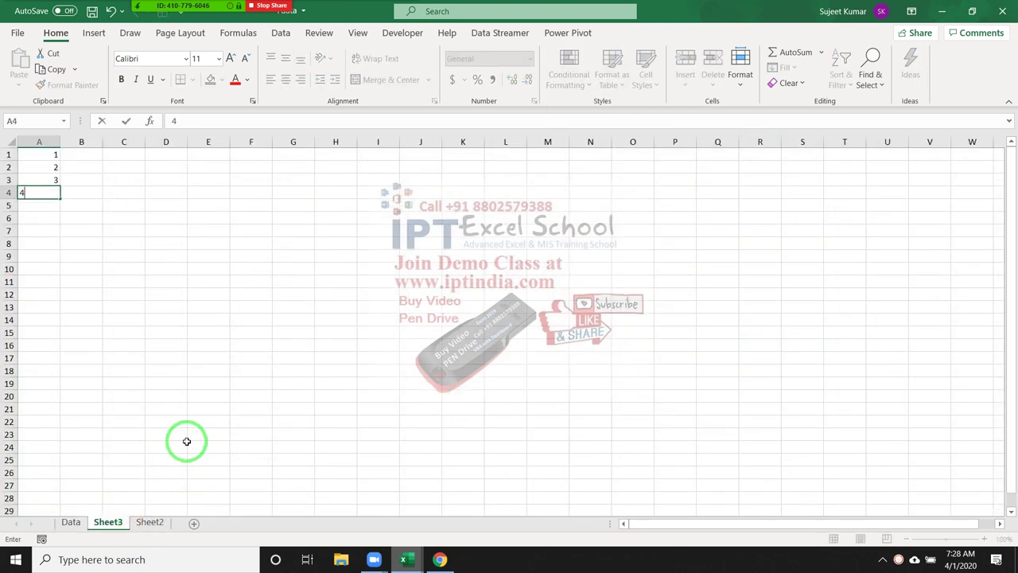
key("Return")
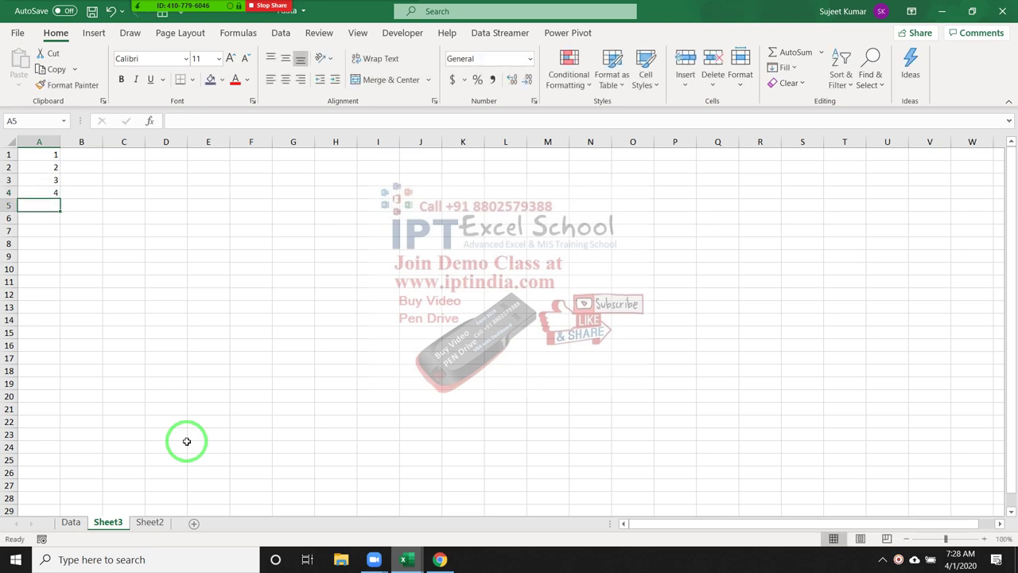
type("5")
key("Return")
type("6")
key("Return")
type("7")
key("Return")
type("8")
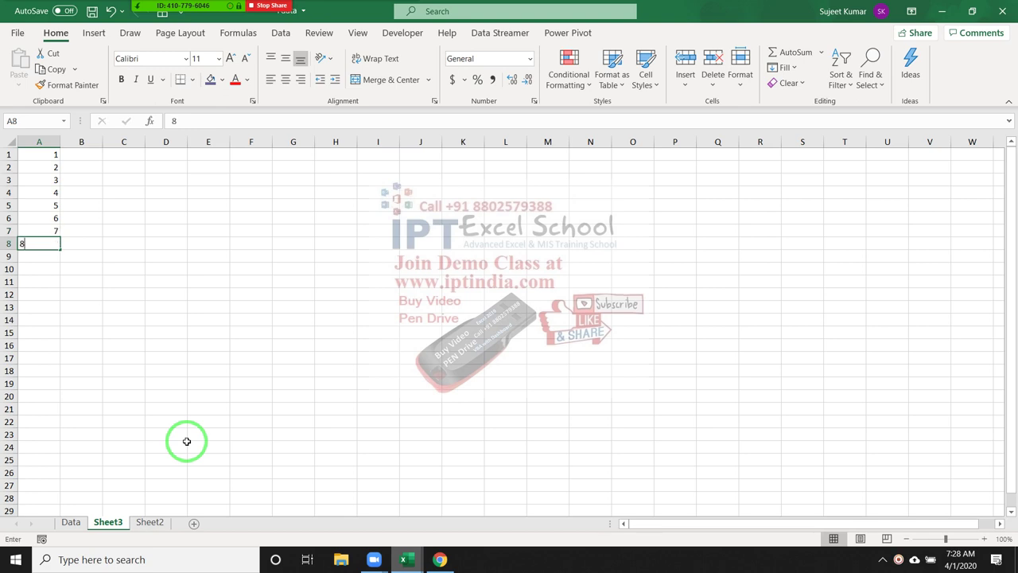
key("Return")
type("9")
key("Return")
type("10")
key("Return")
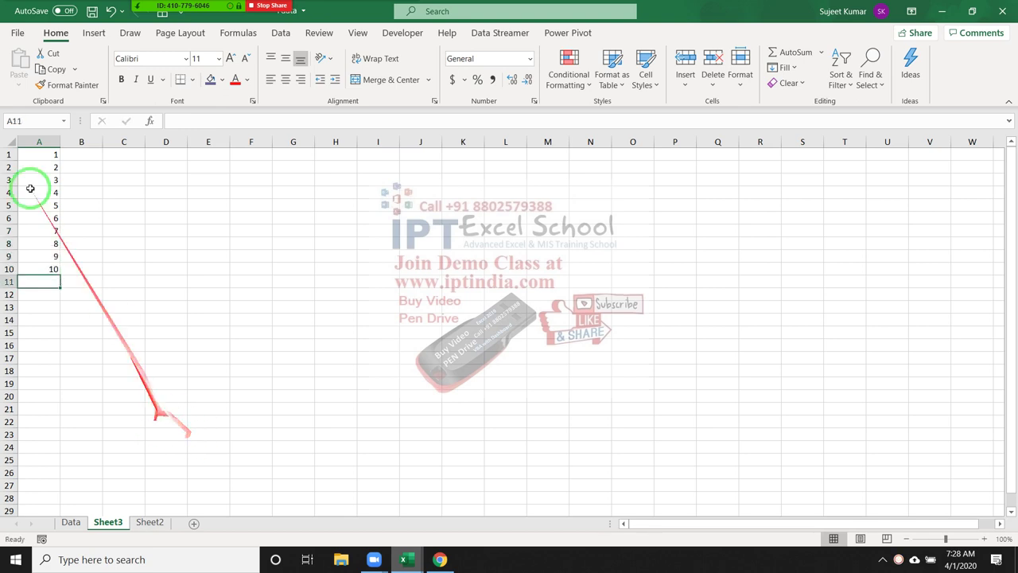
left_click_drag(38, 157, 38, 224)
left_click_drag(39, 153, 42, 267)
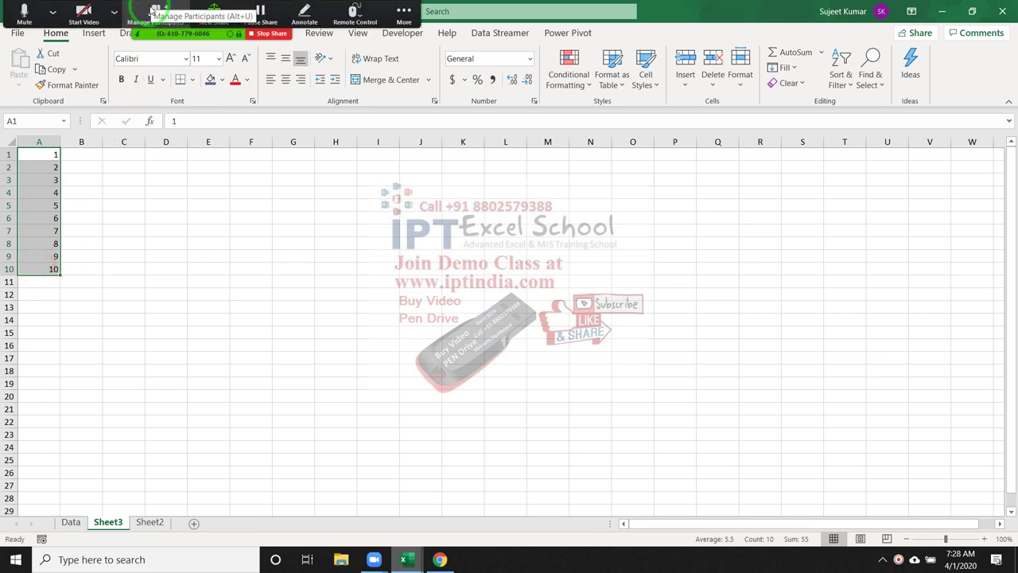
Mute all meeting participants, then reselect the numbers 1–10 with Ctrl+A.
left_click(153, 11)
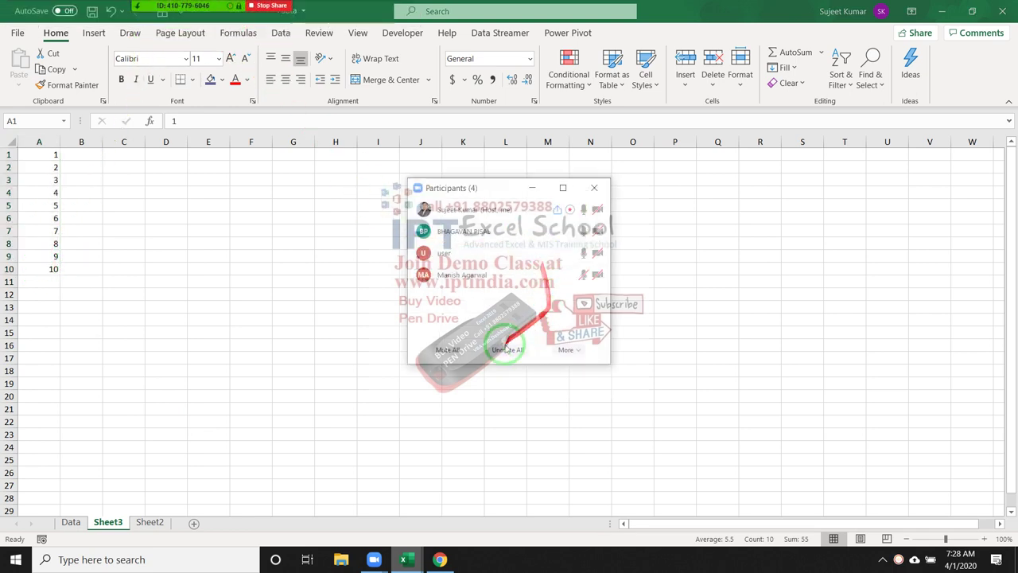
left_click(447, 350)
left_click(560, 307)
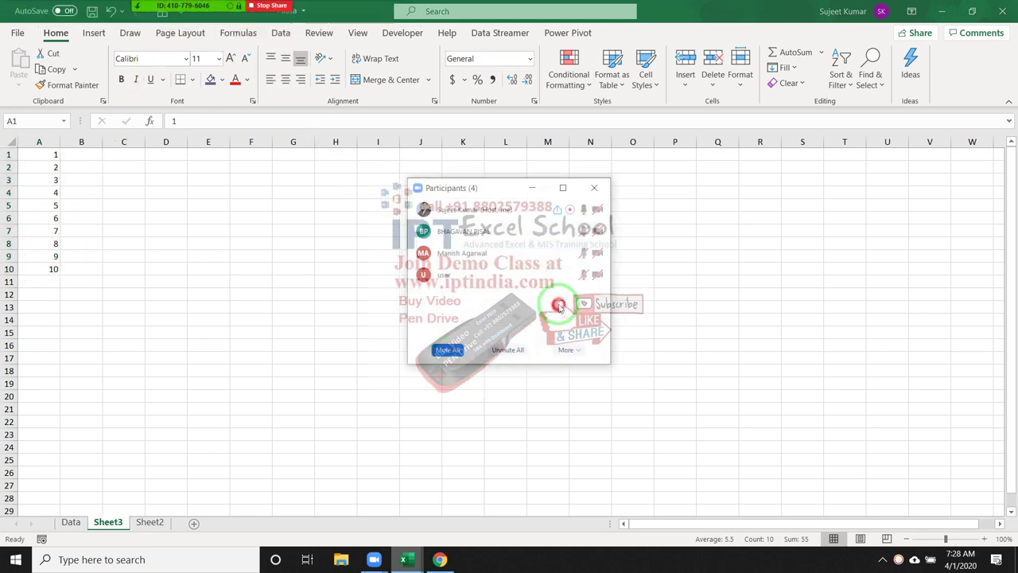
left_click(593, 188)
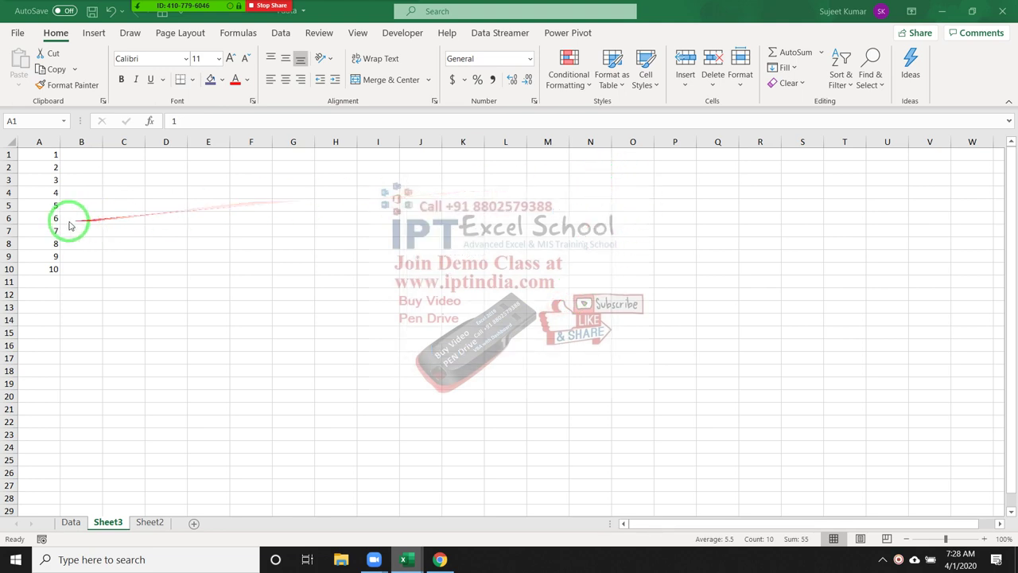
key("ctrl+a")
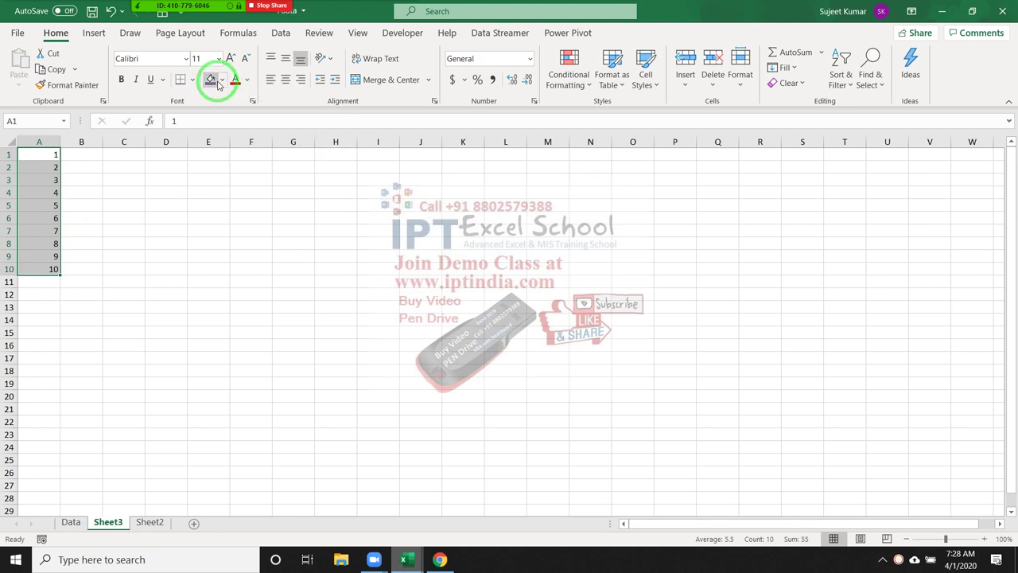
Open Conditional Formatting to preview blue gradient data bars on A1:A10.
left_click(572, 79)
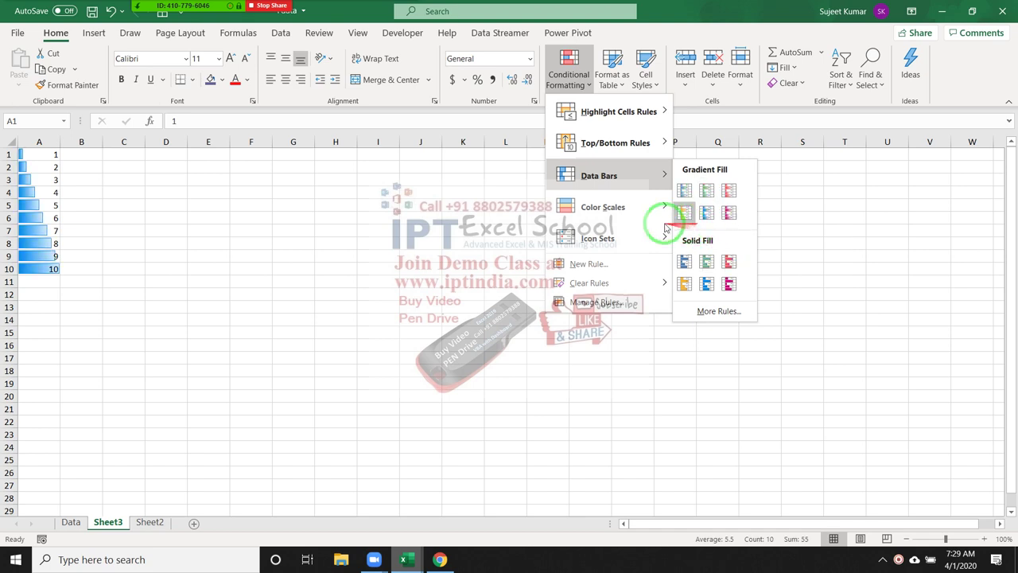
Show the Color Scales preset gallery for the numbers 1 to 10.
mouse_move(642, 211)
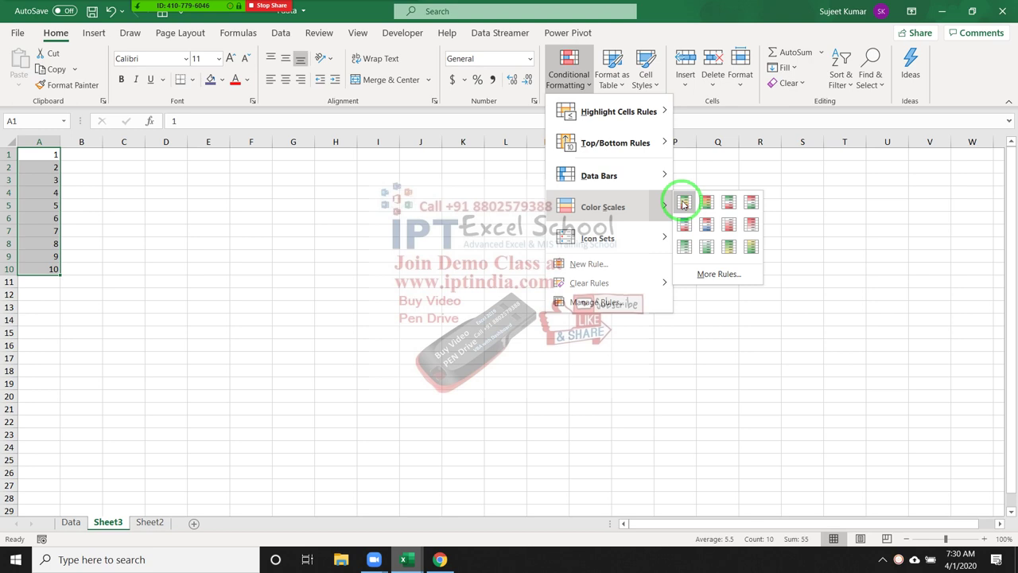
Browse the Icon Sets choices, then dismiss the menu without applying icons.
mouse_move(641, 241)
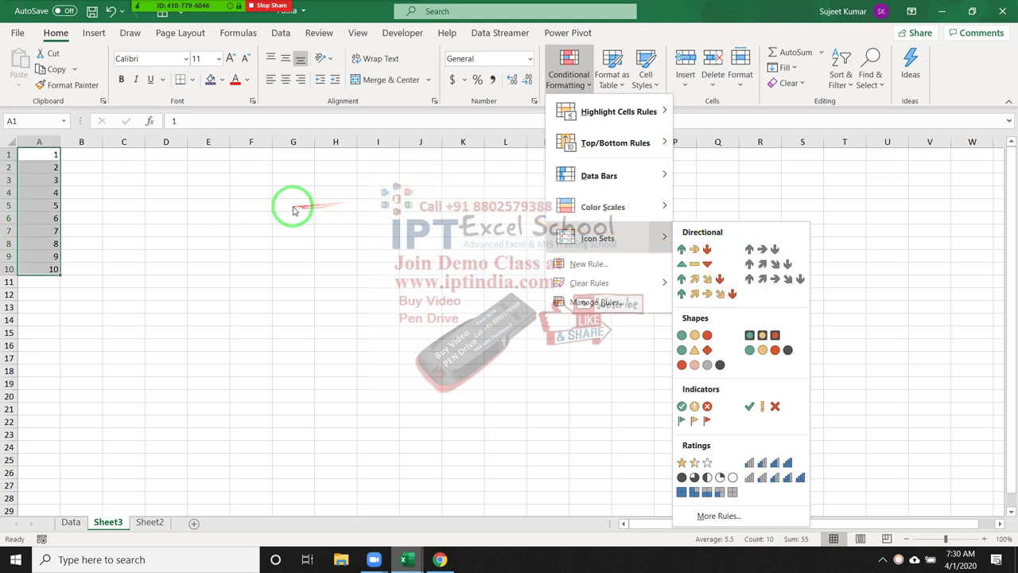
left_click(265, 195)
Enter the headings Q1 in F4 and Q2 in G4.
left_click(266, 195)
type("Q")
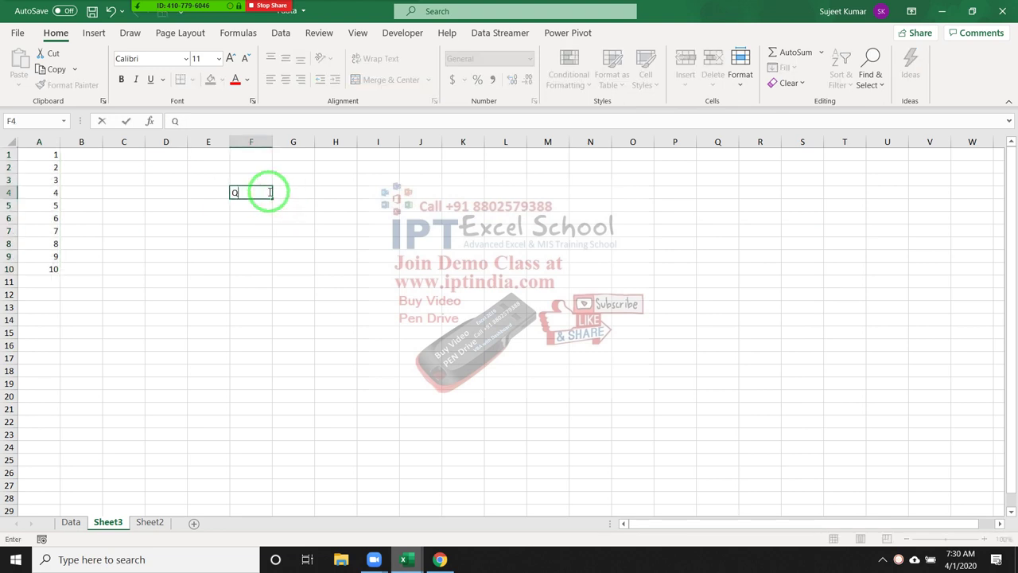
type("1")
key("Tab")
type("Q")
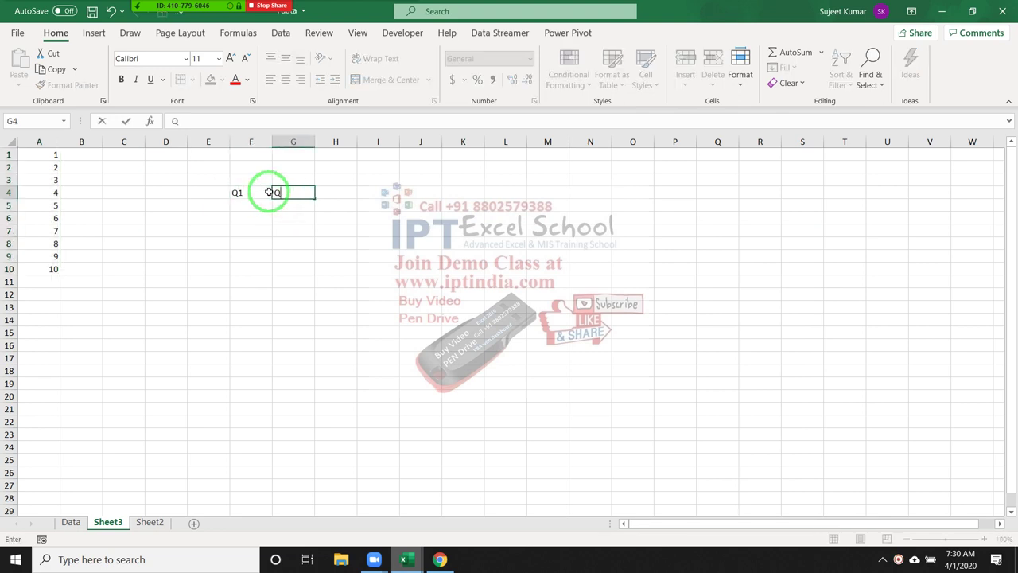
type("2")
key("Return")
Enter 50 in F5 and 60 in G5 beneath the headings.
type("50")
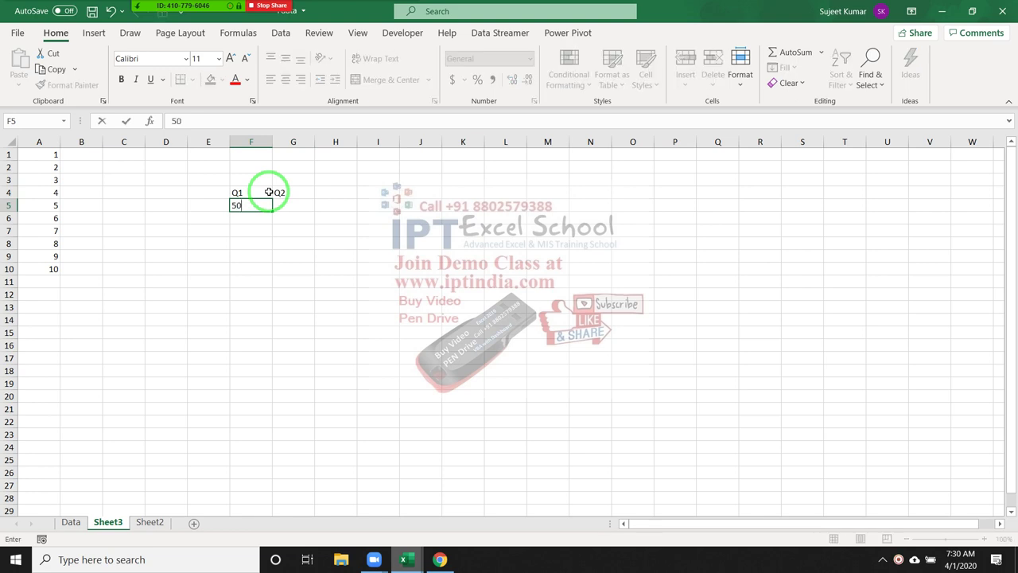
type("1")
key("BackSpace")
key("Tab")
type("60")
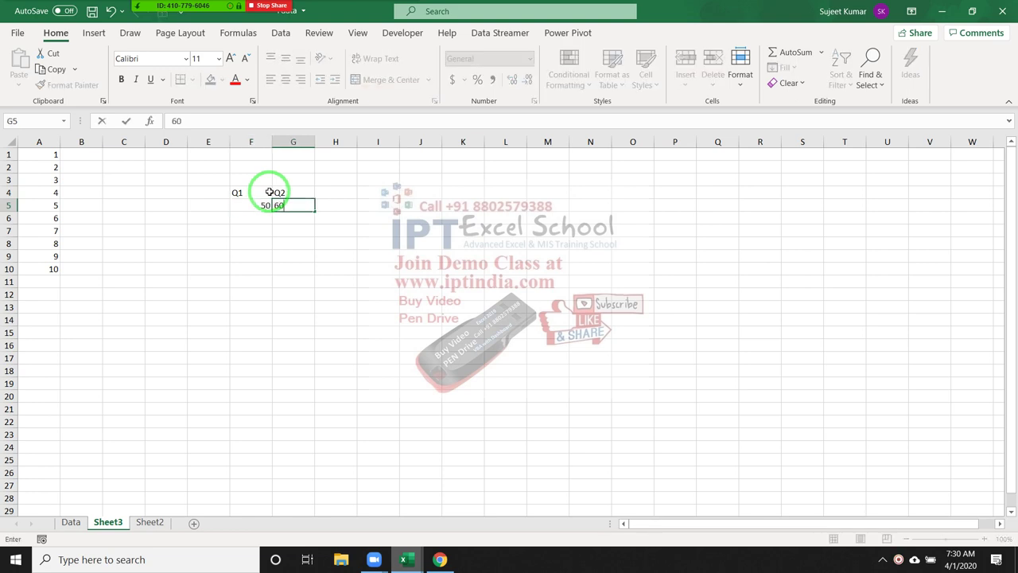
key("Return")
key("Up")
key("Right")
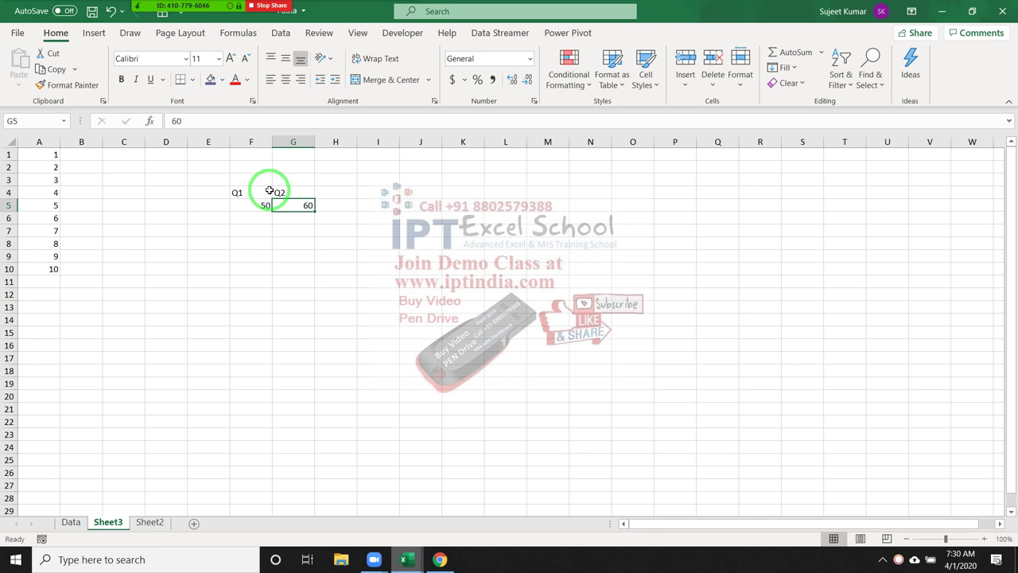
Apply the Directional 3 Arrows icon set to the values 50 and 60 in F5:G5.
mouse_move(263, 207)
left_mouse_down()
mouse_move(294, 210)
mouse_move(284, 208)
left_mouse_up()
left_click(578, 80)
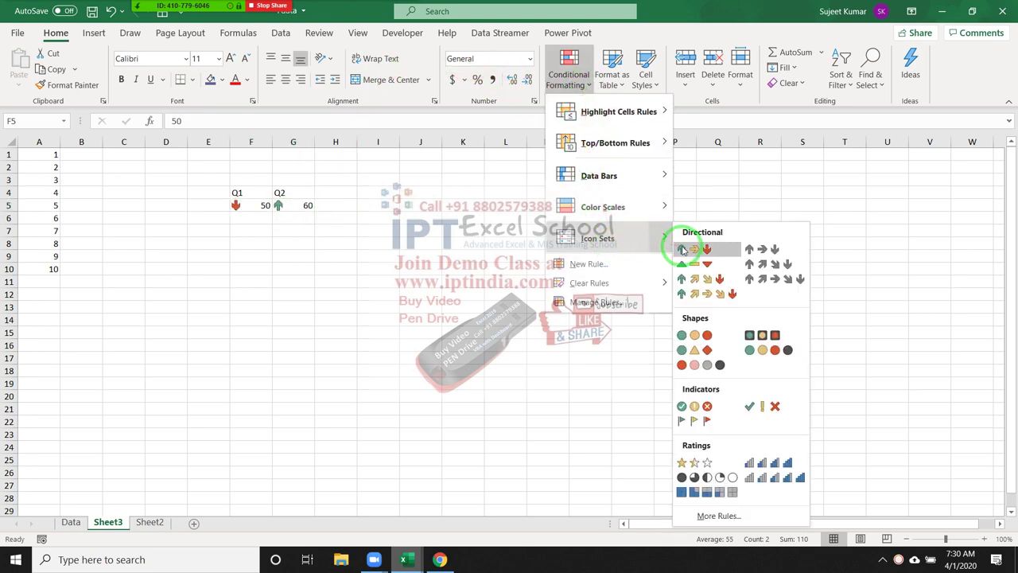
left_click(682, 247)
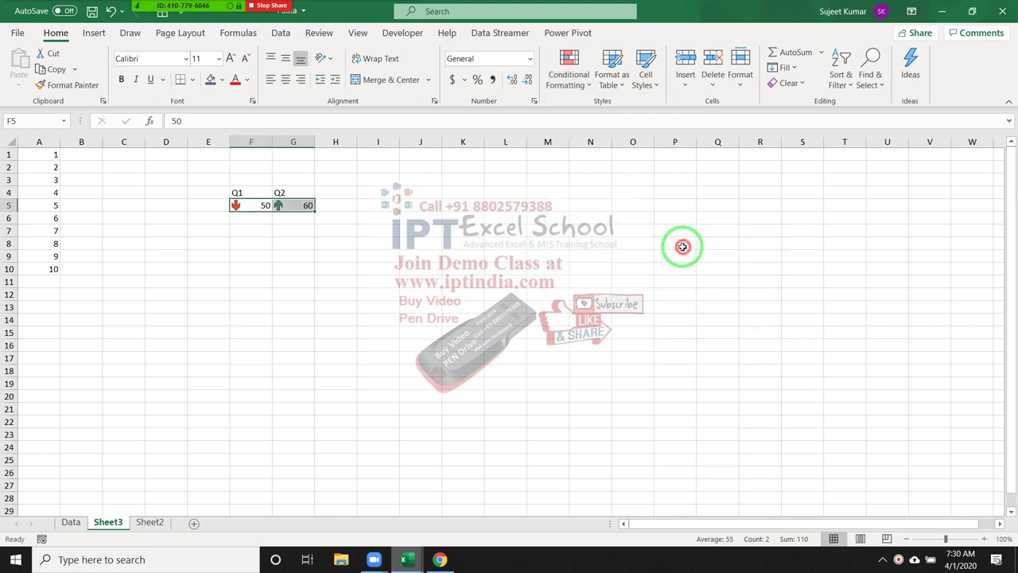
left_click(253, 205)
Change F5 to 62 so the arrows flip: green up for 62, red down for 60.
type("62")
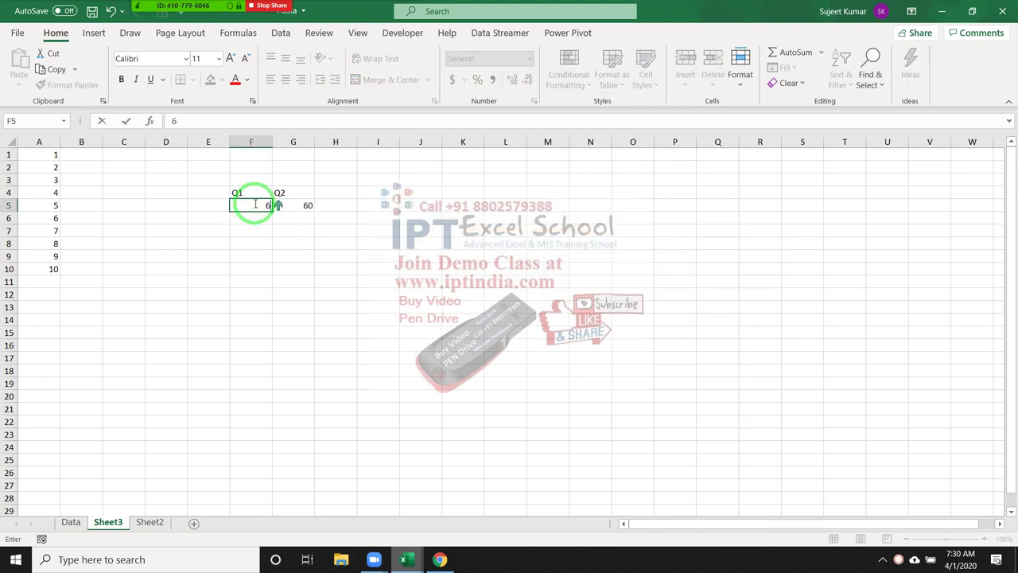
key("Return")
key("Up")
key("Right")
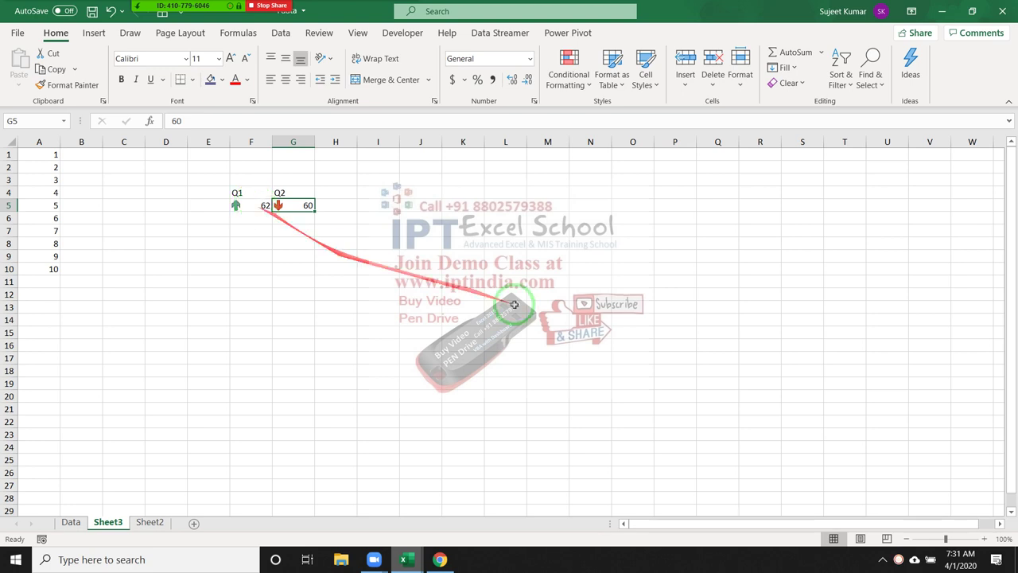
Deselect the values and browse the Conditional Formatting submenus without applying anything.
left_click(274, 245)
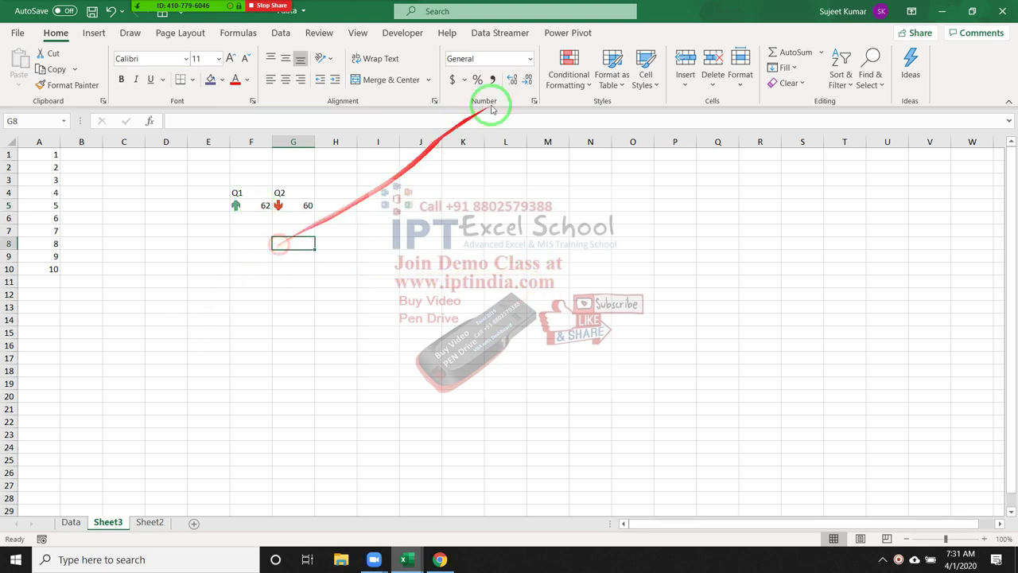
left_click(568, 78)
mouse_move(586, 113)
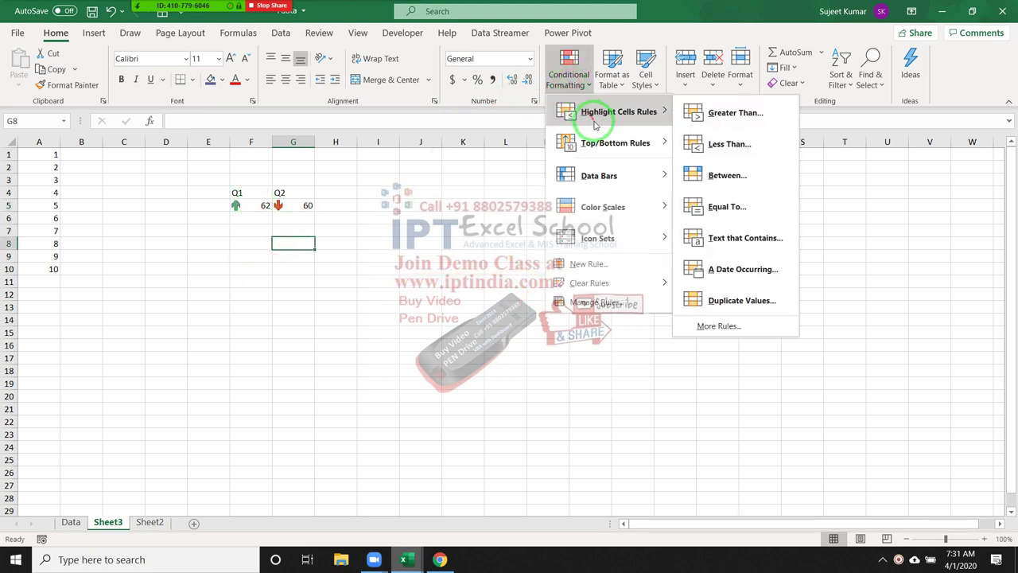
mouse_move(586, 143)
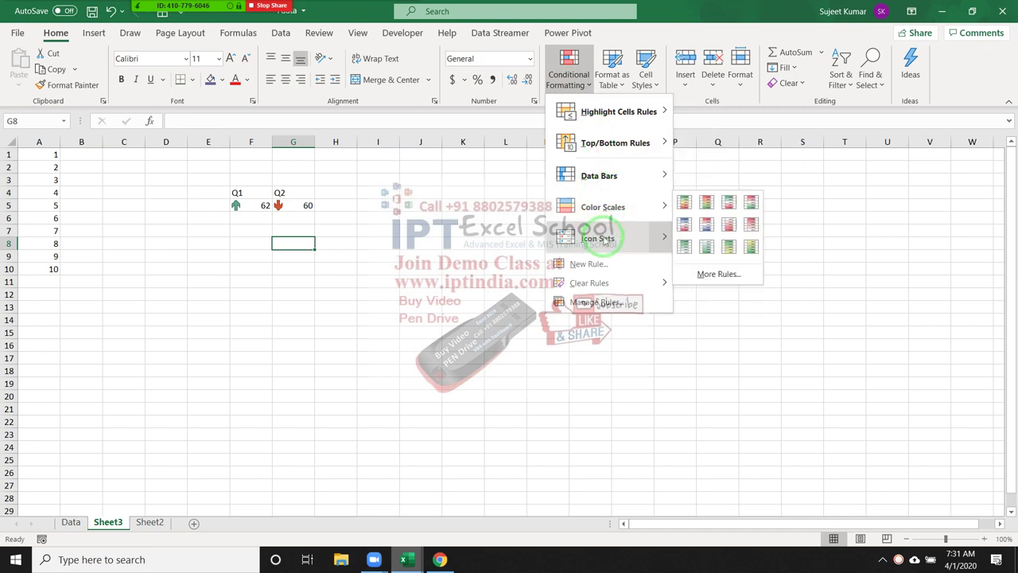
mouse_move(598, 207)
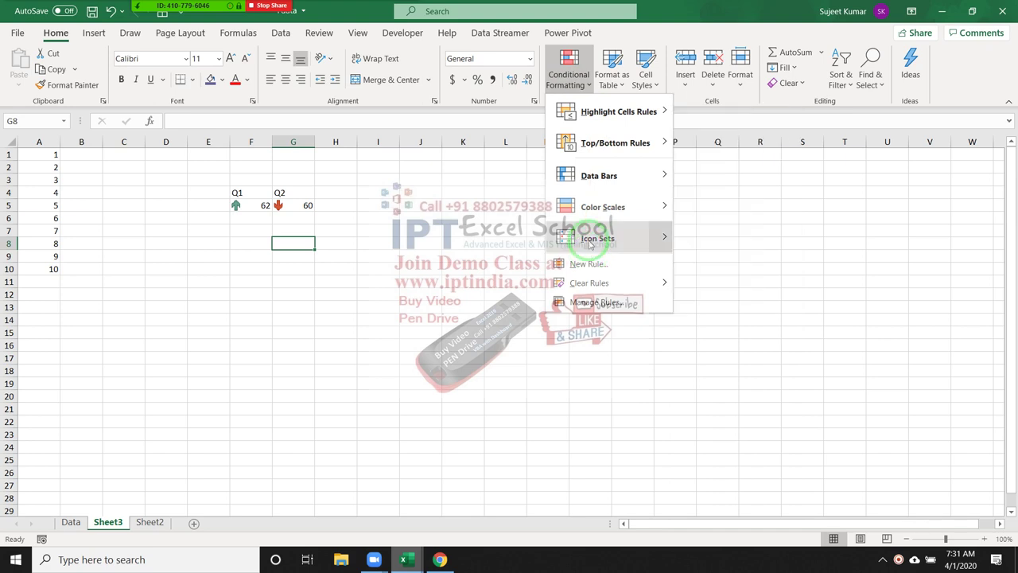
mouse_move(589, 242)
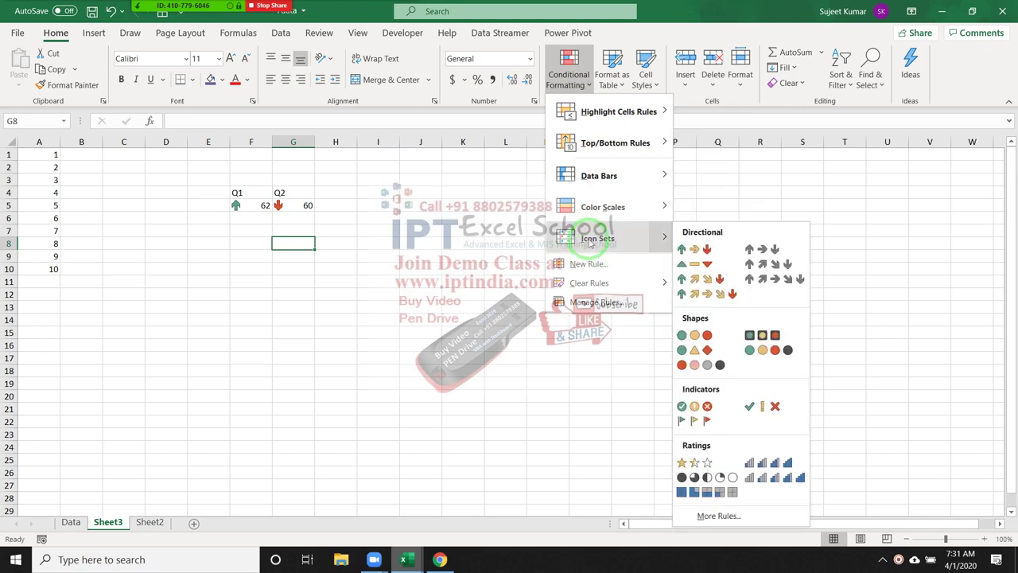
left_click(238, 284)
Add a new Sheet4 after Sheet2 and start typing a name heading in A1.
left_click(150, 521)
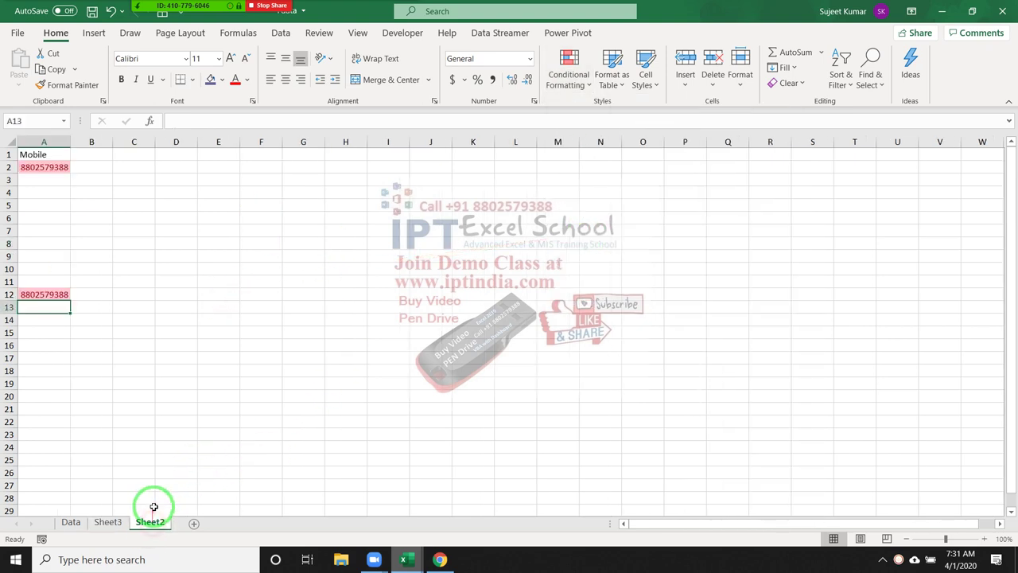
left_click(187, 523)
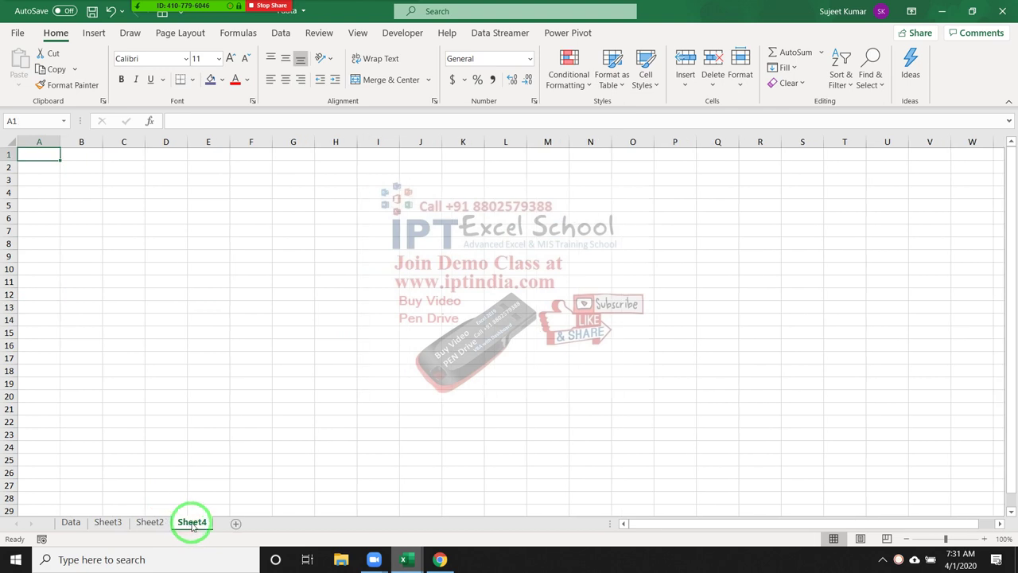
type("naME")
left_click(191, 523)
type("Namw")
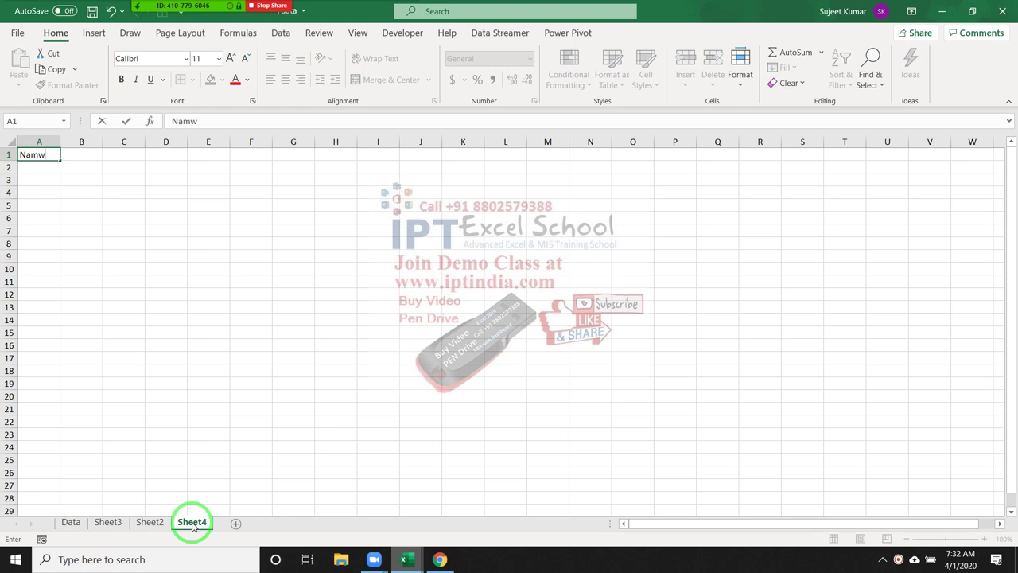
Correct the A1 heading so it reads 'Name'.
key("BackSpace")
key("Return")
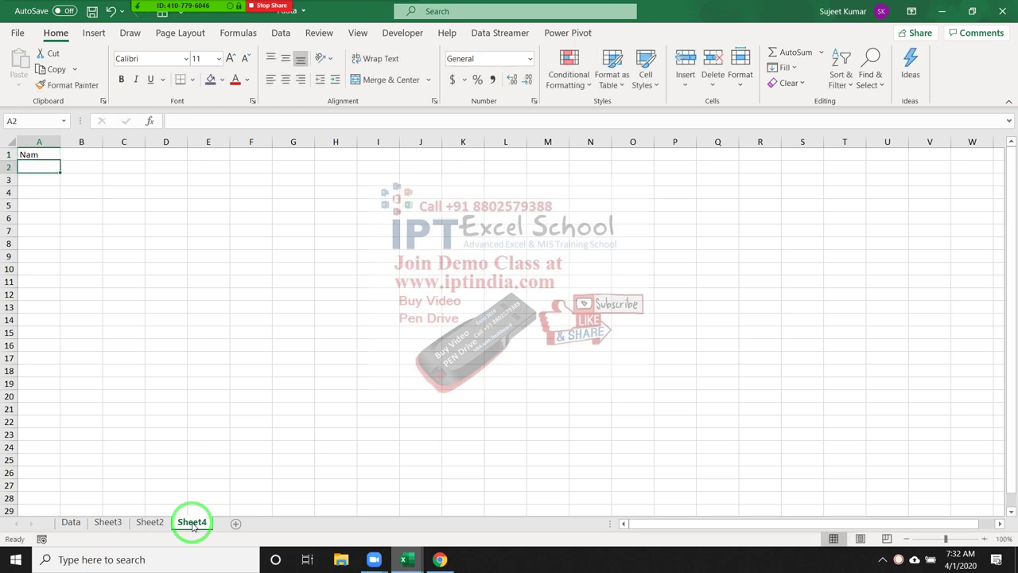
key("Up")
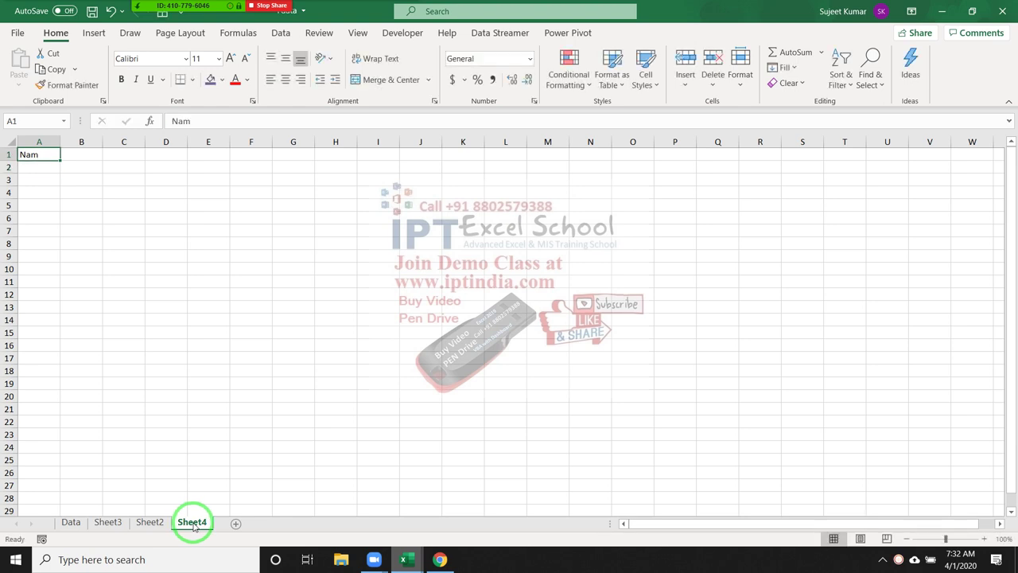
type("Name")
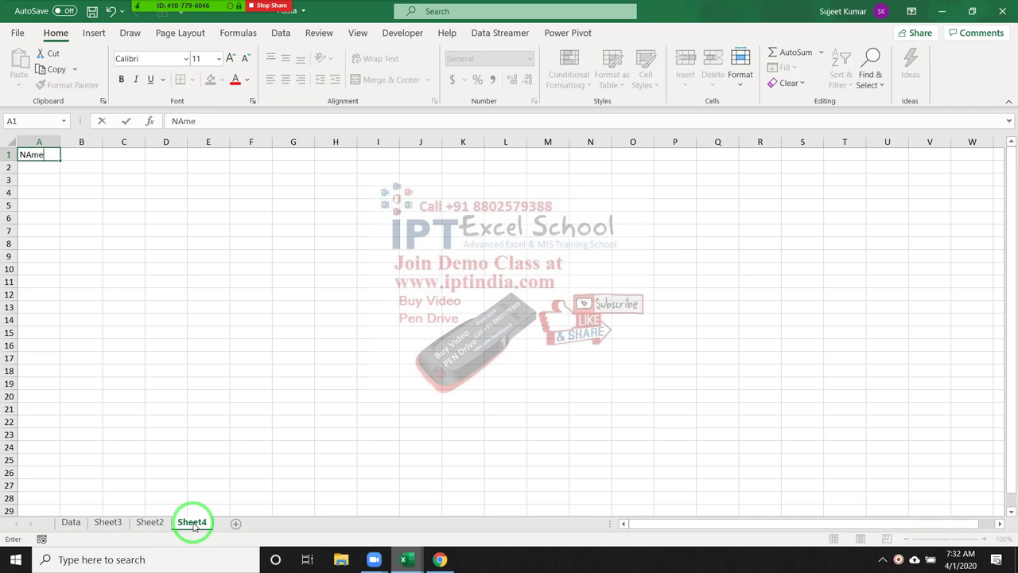
key("BackSpace")
key("BackSpace")
key("BackSpace")
type("Name")
key("Return")
Enter a first name in A2 and fill it down column A to row 78.
type("Puja")
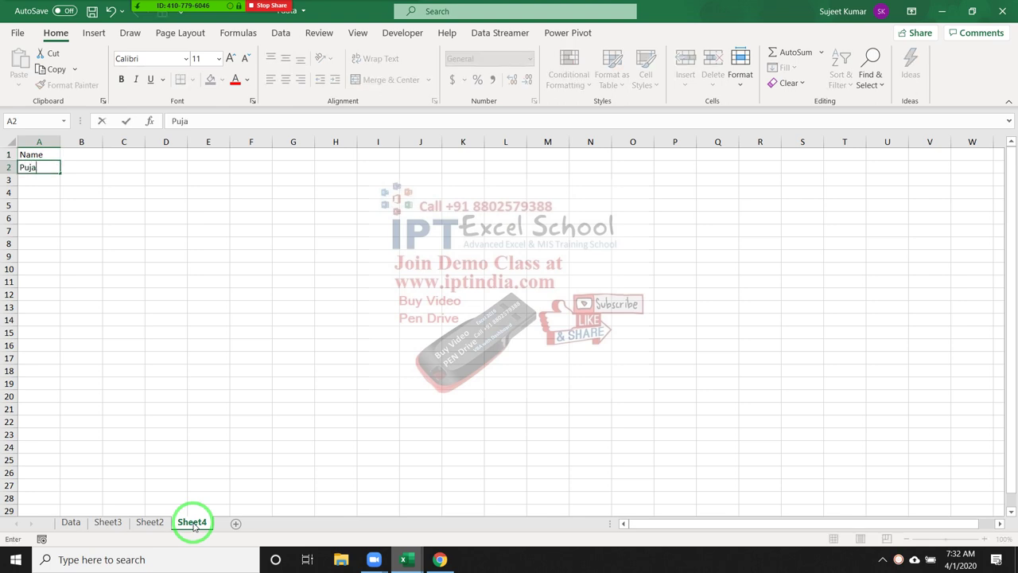
key("Return")
left_click(34, 167)
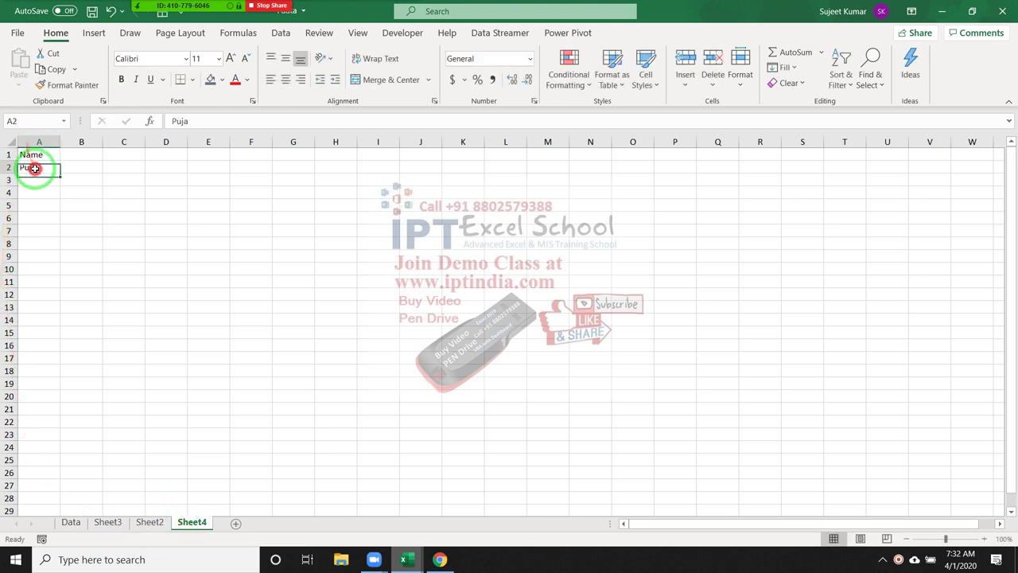
left_click_drag(60, 171, 28, 547)
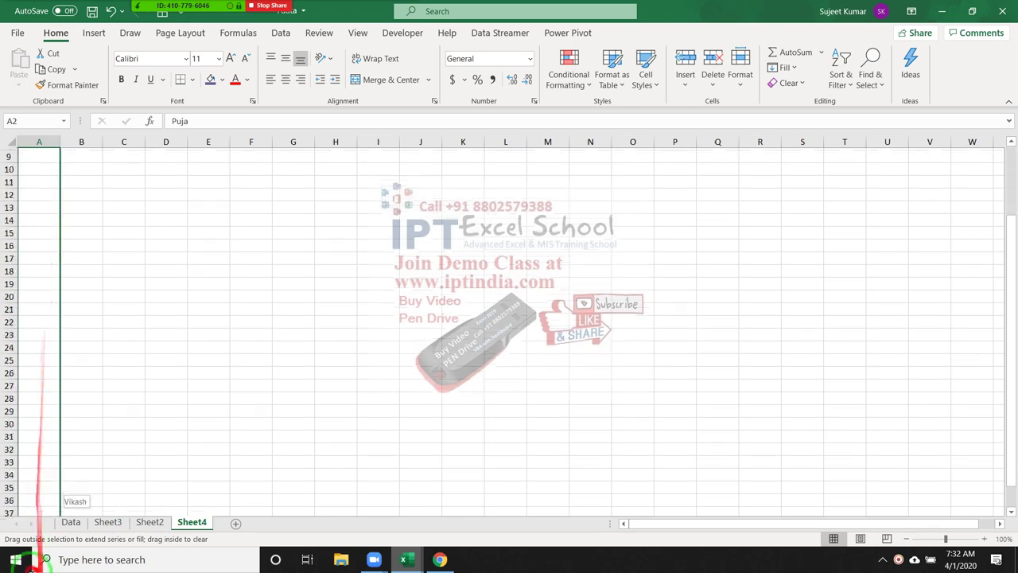
key("ctrl+Home")
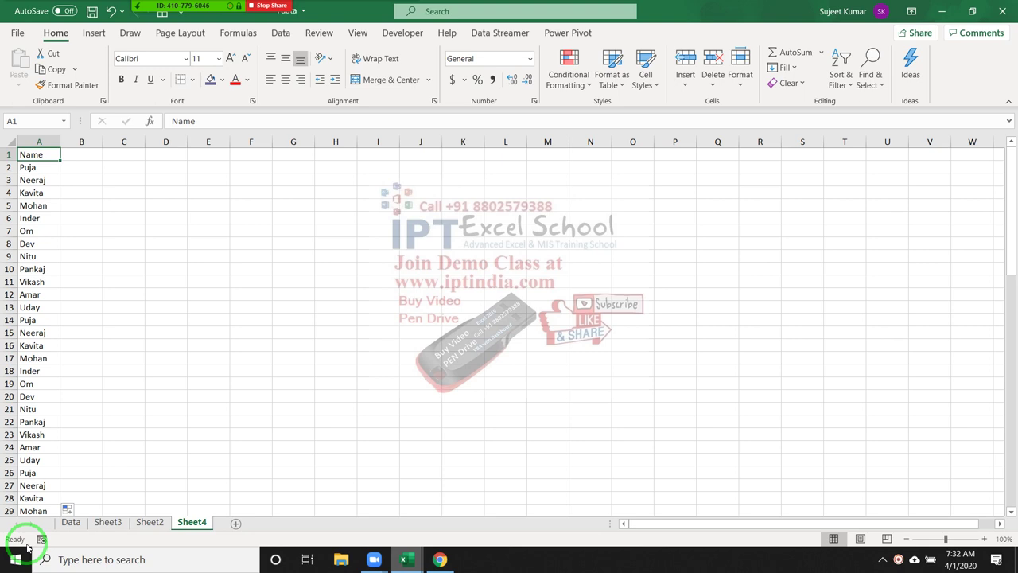
Enter the heading 'Sale' in cell B1.
key("Right")
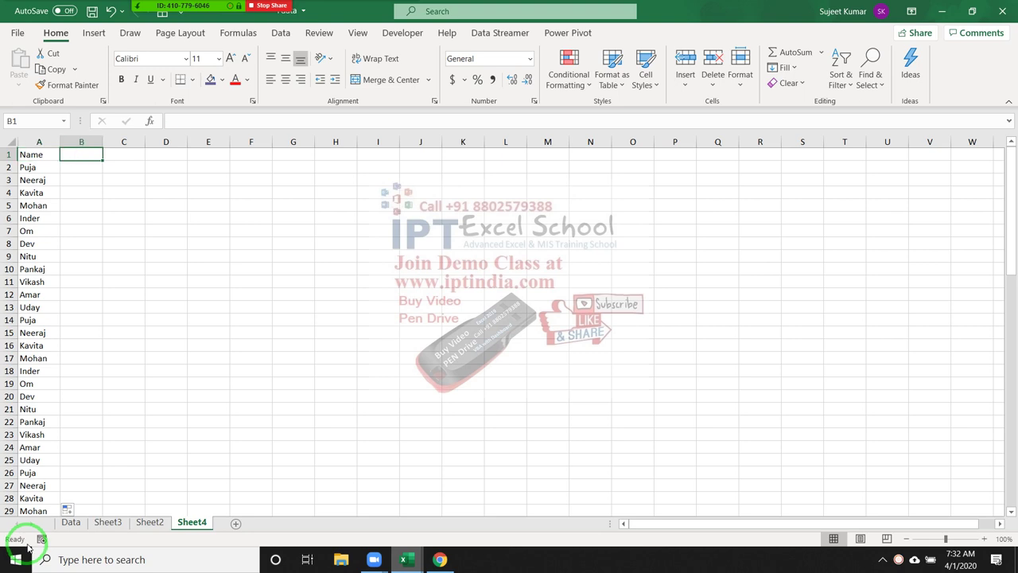
type("Sale")
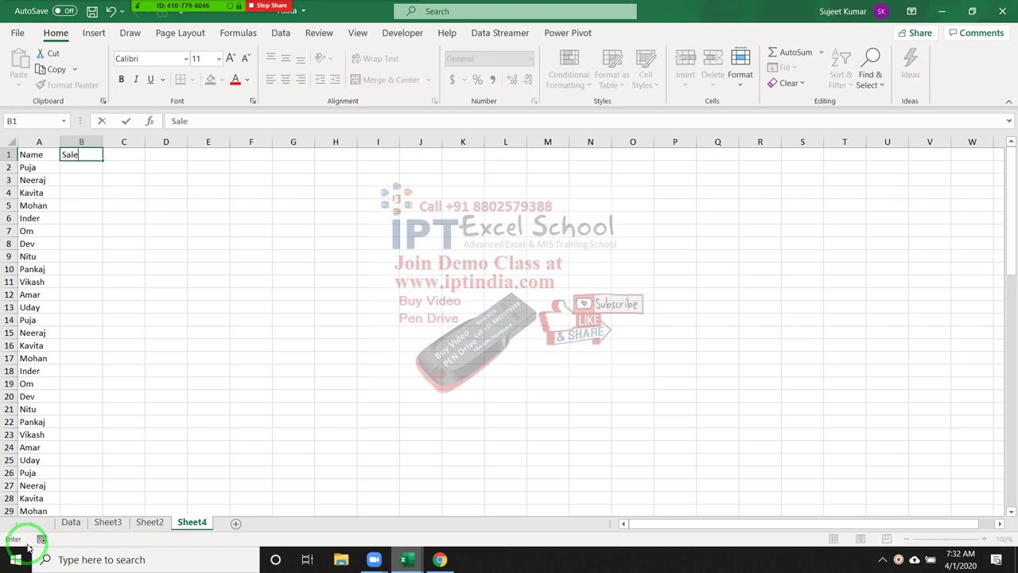
key("Return")
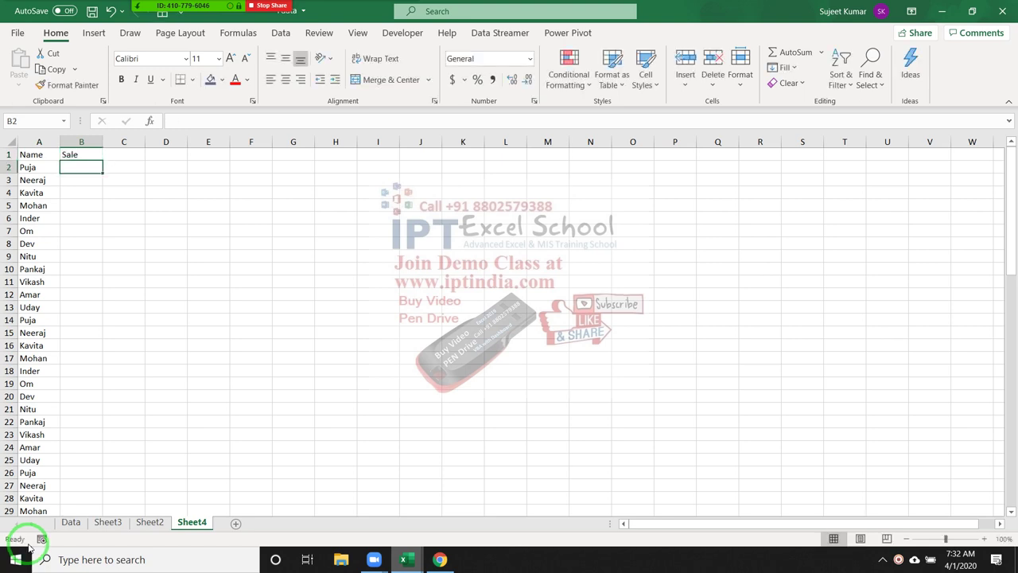
Enter =RANDBETWEEN(10,90) in B2 and fill it down beside every name.
type("=")
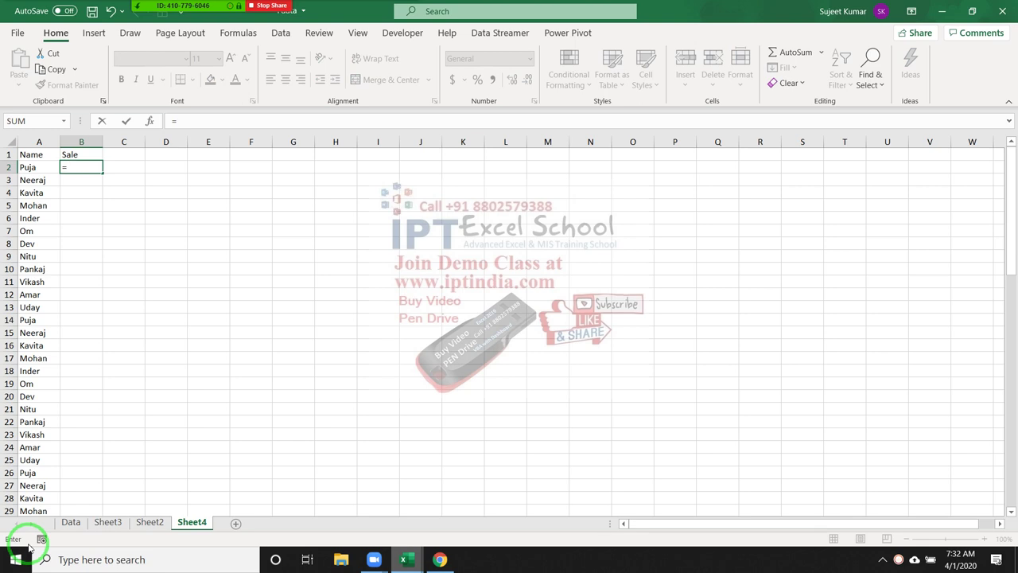
type("ra")
key("Down")
key("Down")
key("Down")
key("Tab")
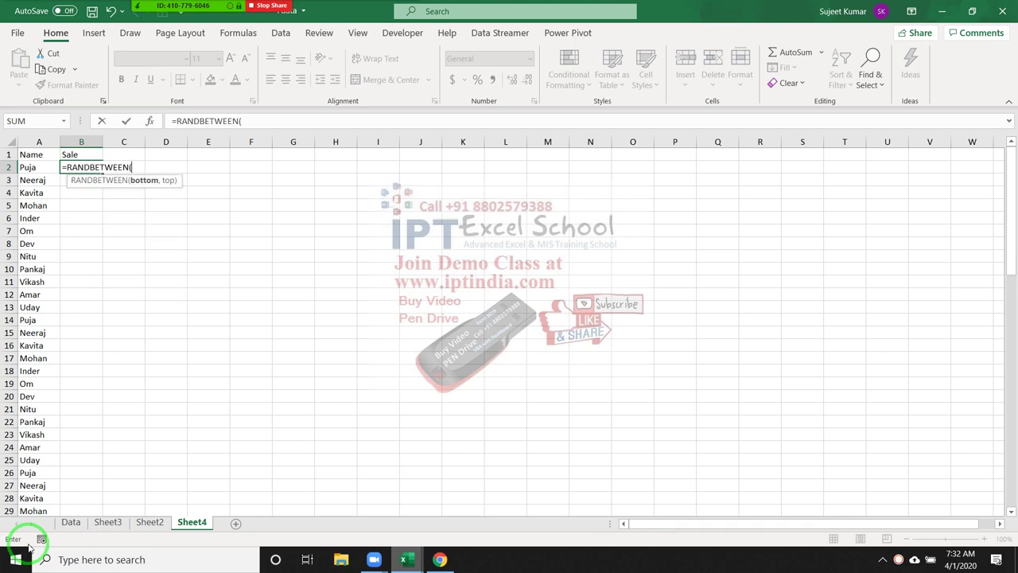
type("10,90")
key("Return")
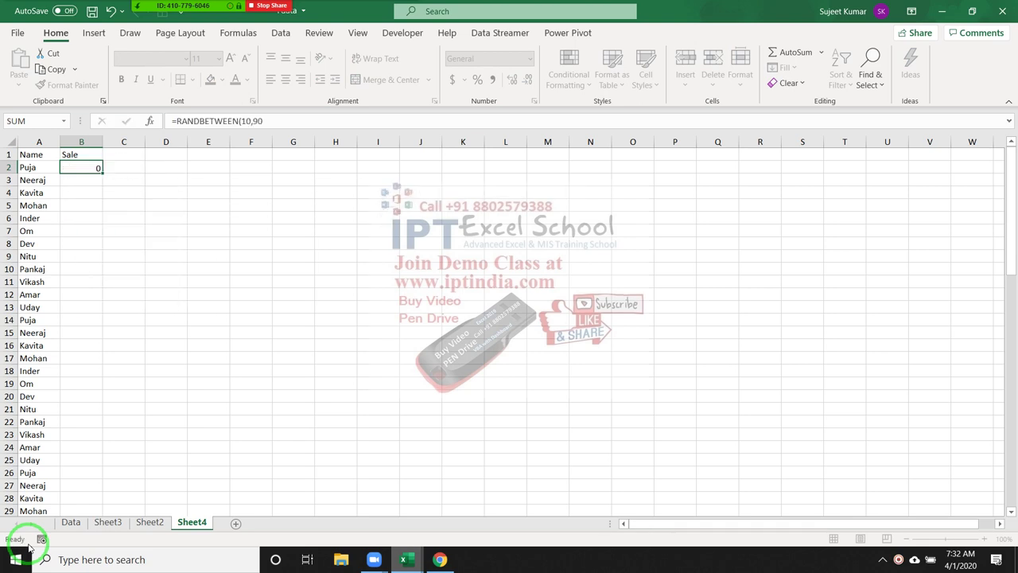
left_click(74, 167)
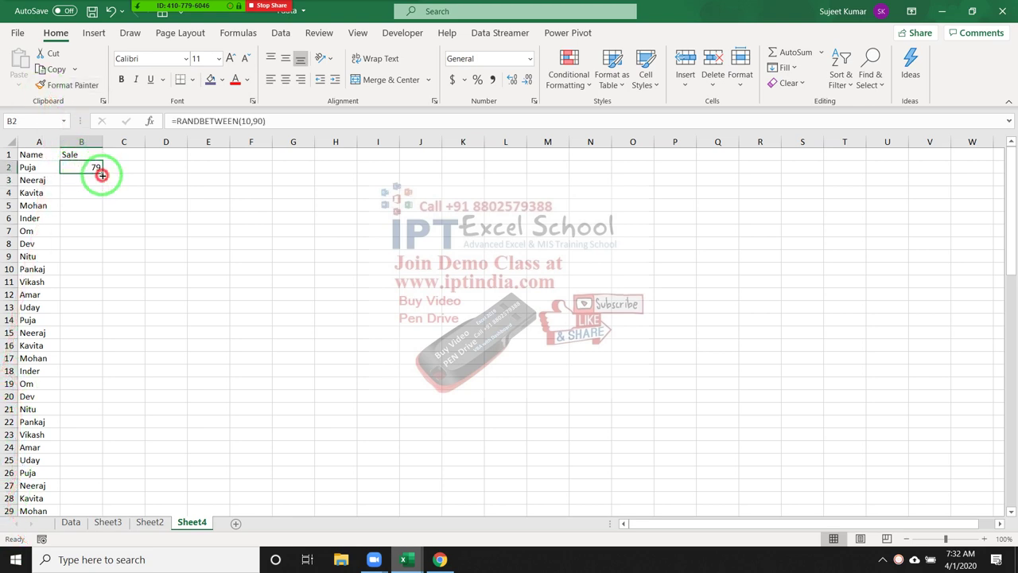
double_click(102, 174)
Copy the Sale column and paste it back as values, then clear the copy marquee.
key("ctrl+c")
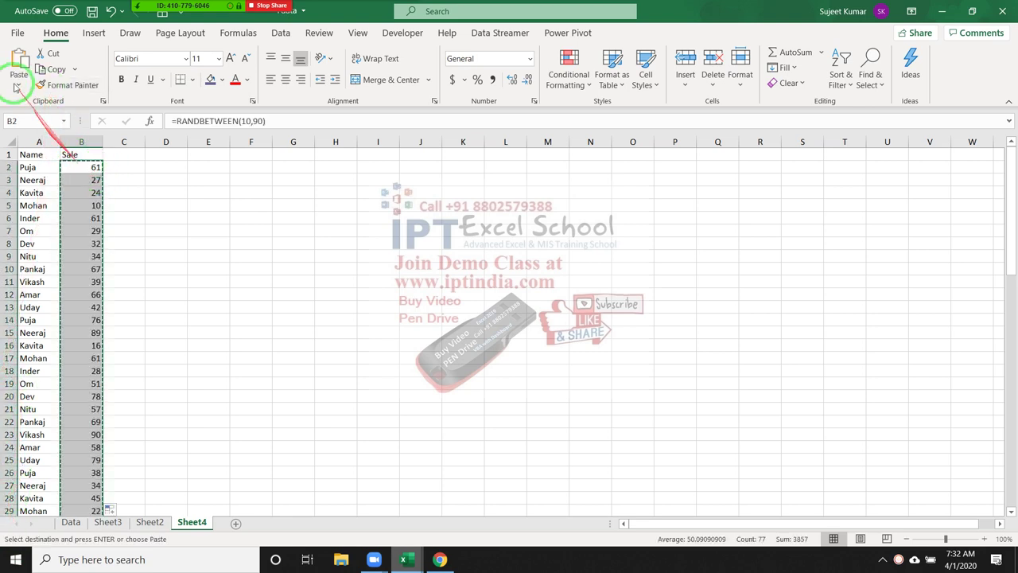
left_click(17, 85)
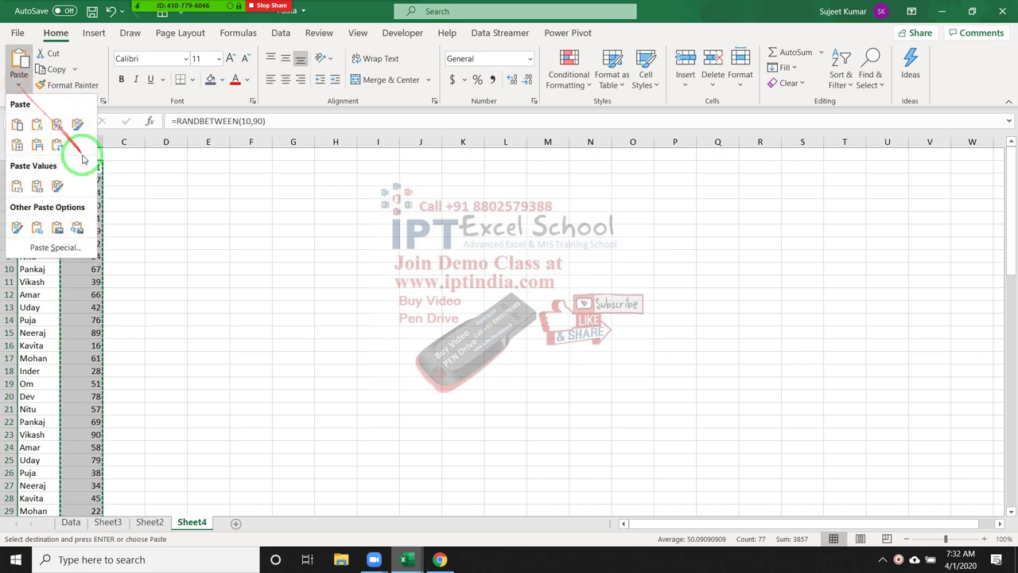
left_click(19, 187)
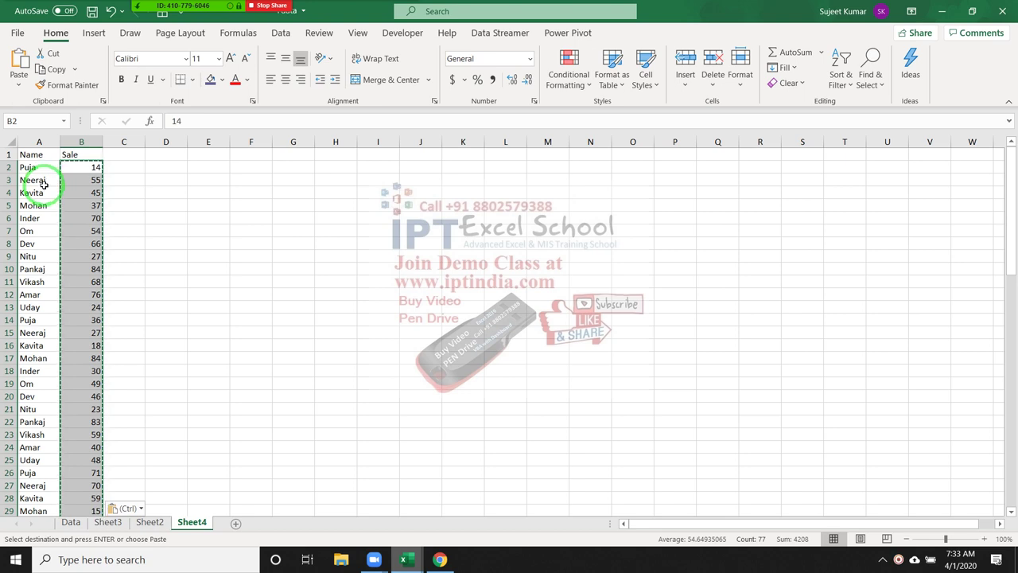
key("Escape")
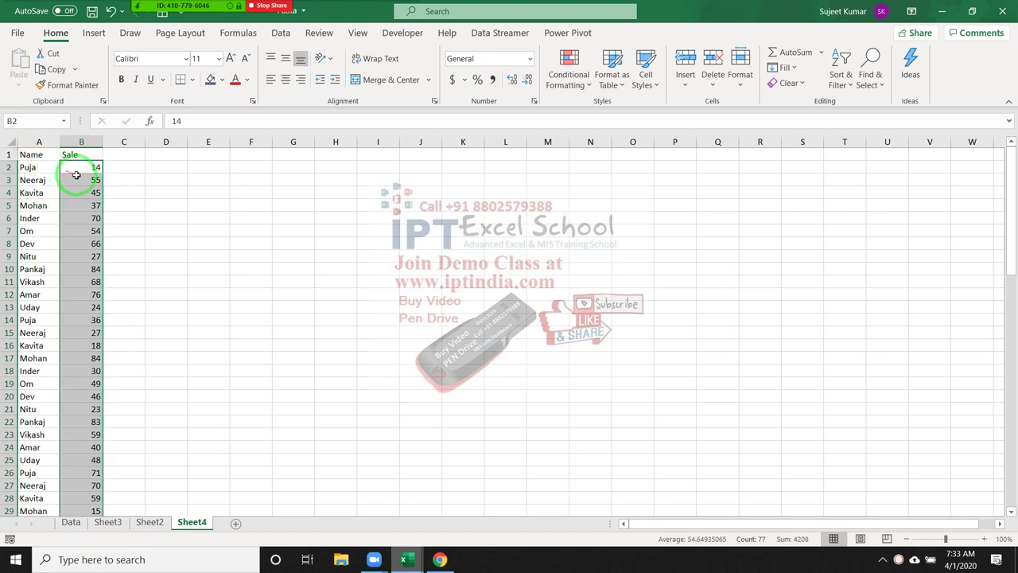
Start the legend with >60 in E2 and Pass in F2.
left_click(220, 171)
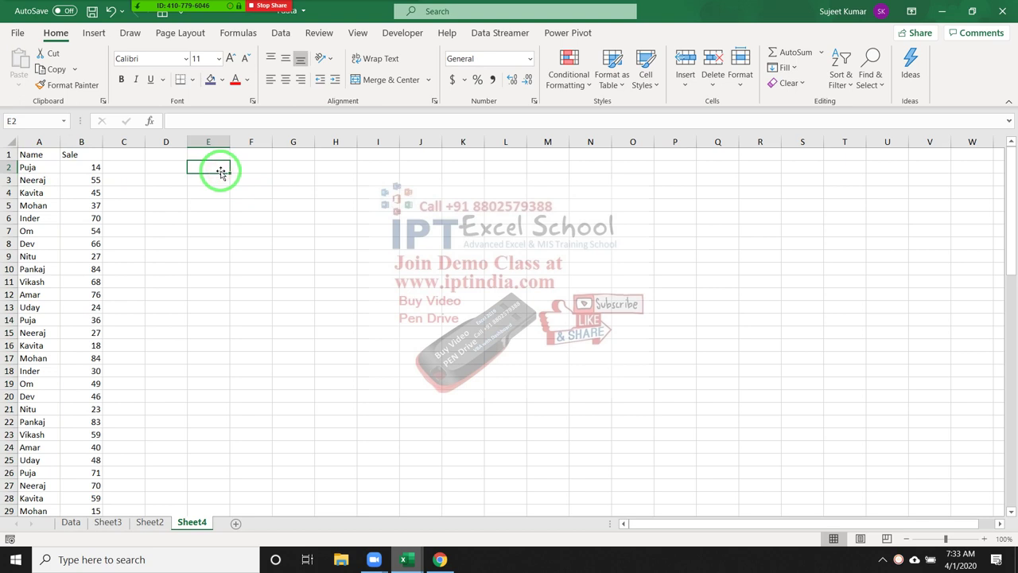
type(">60")
key("ctrl+Return")
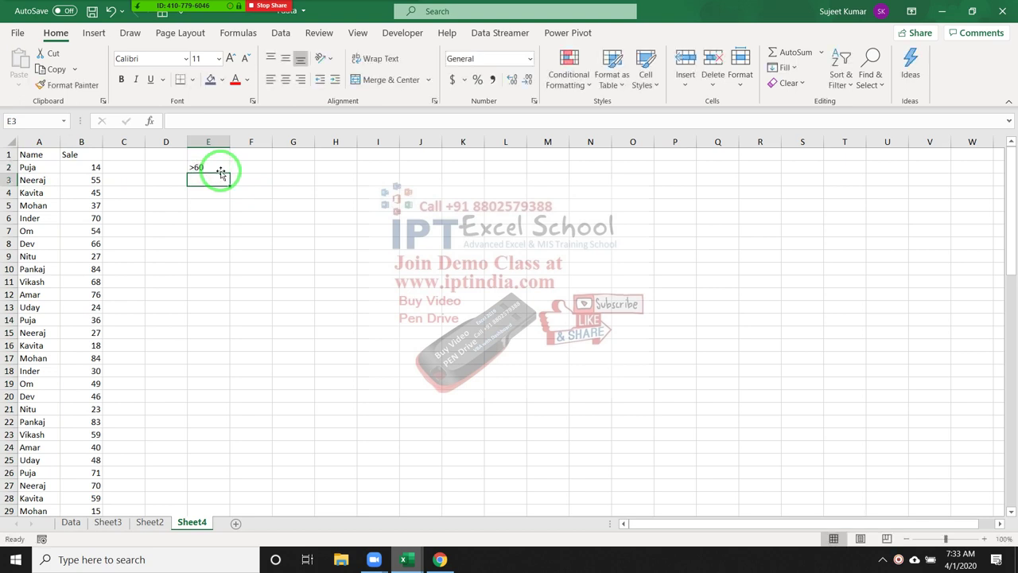
key("Right")
type("Pas")
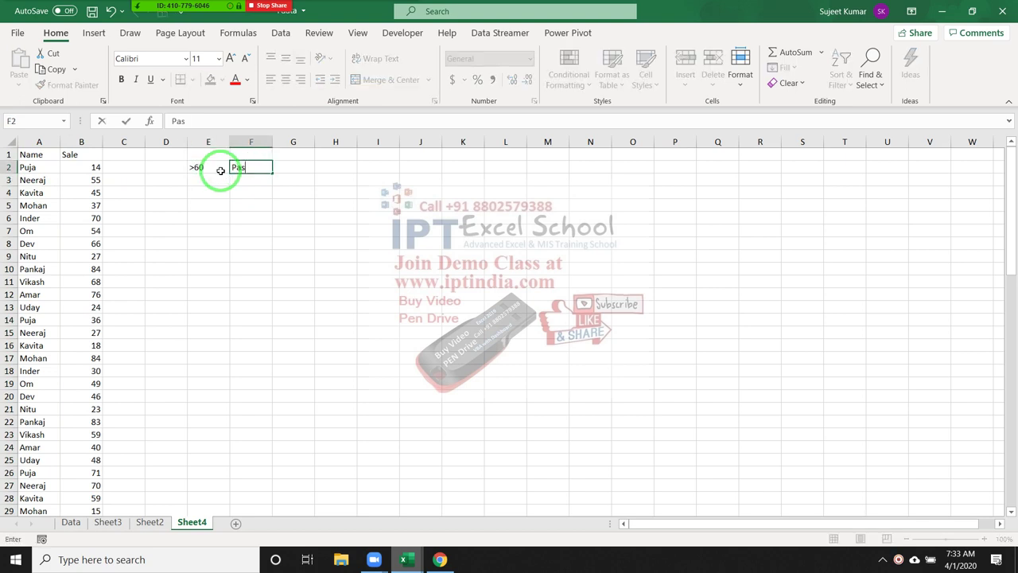
type("s")
key("Return")
Rename the B1 header from Sale to Score.
key("Left")
key("Left")
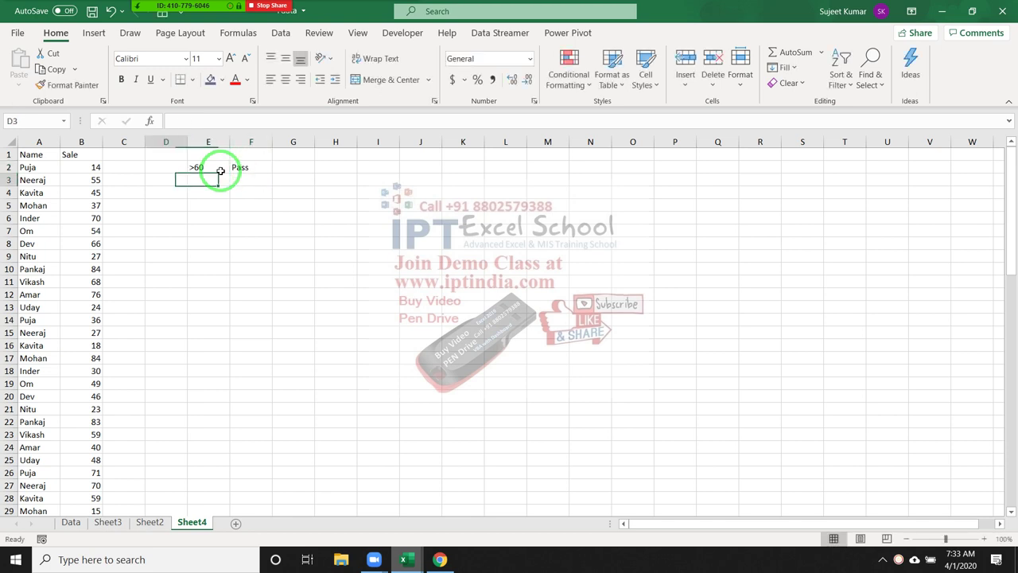
key("Left")
key("Left")
key("Left")
key("Up")
key("Up")
key("Right")
type("S")
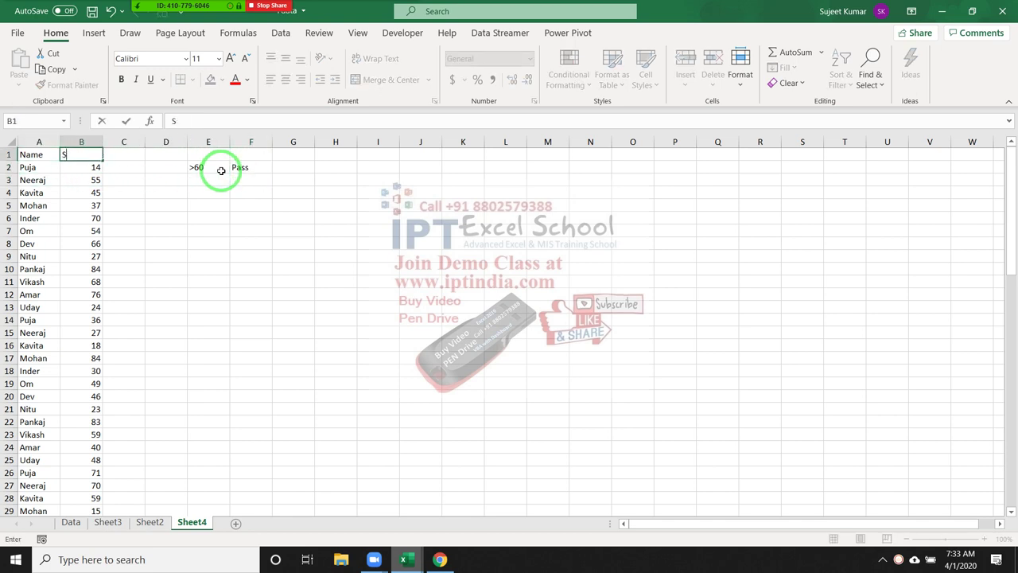
type("cpre")
key("BackSpace")
key("BackSpace")
key("BackSpace")
type("ore")
key("Return")
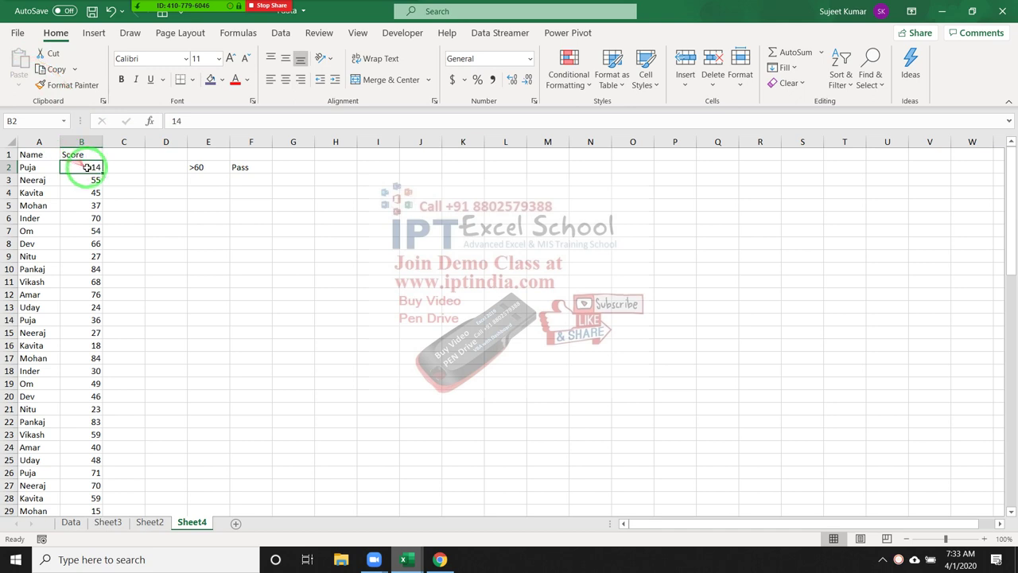
Add the legend rows 40-60 Re-Test and <40 Fail in E3:F4.
left_click(201, 170)
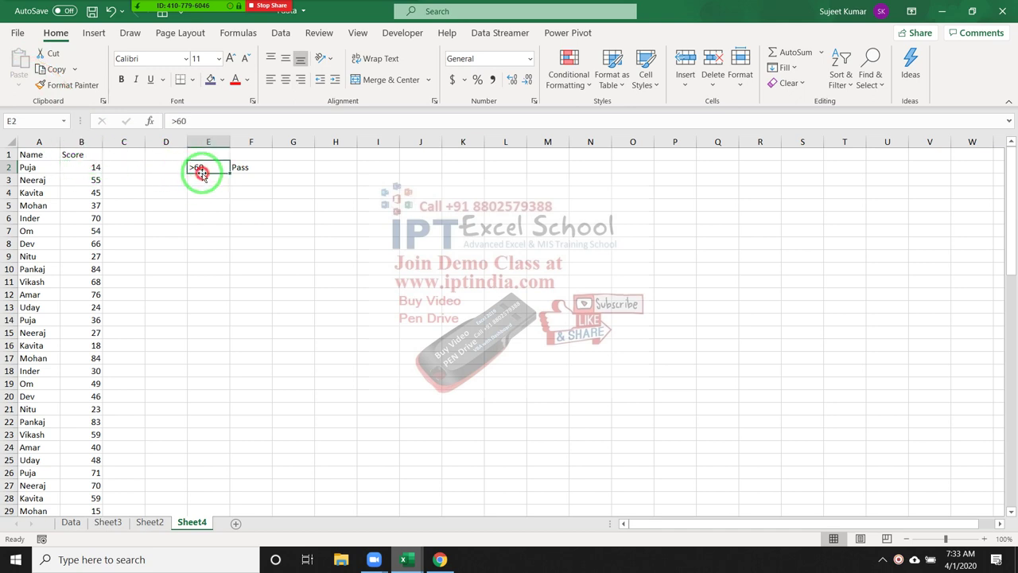
key("Return")
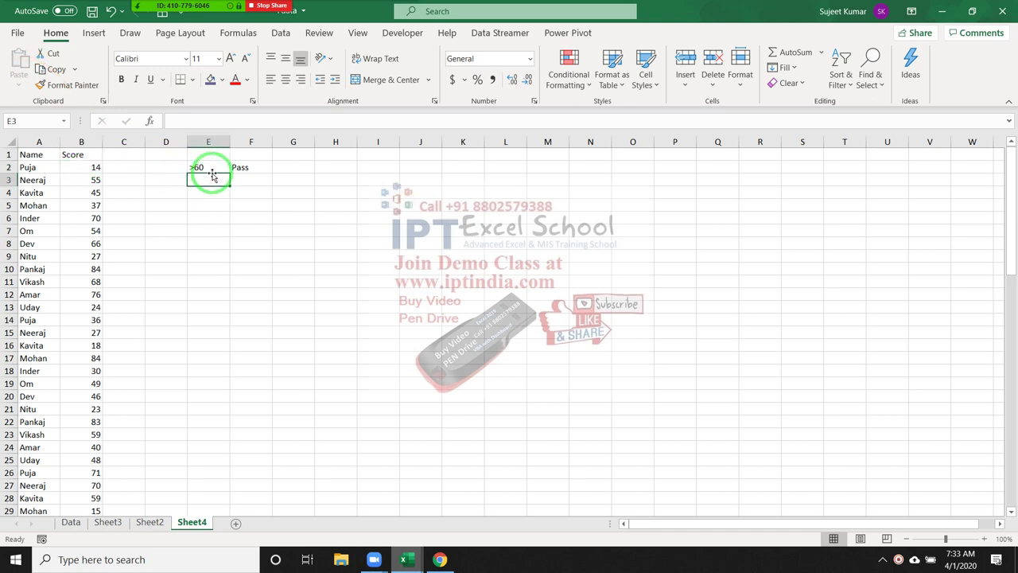
type("40-")
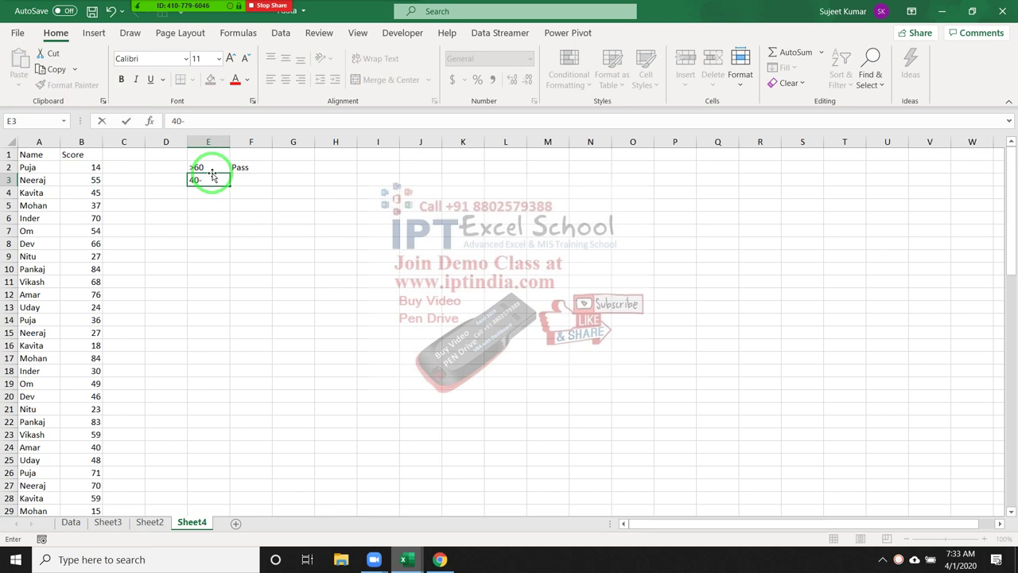
type("60")
key("Tab")
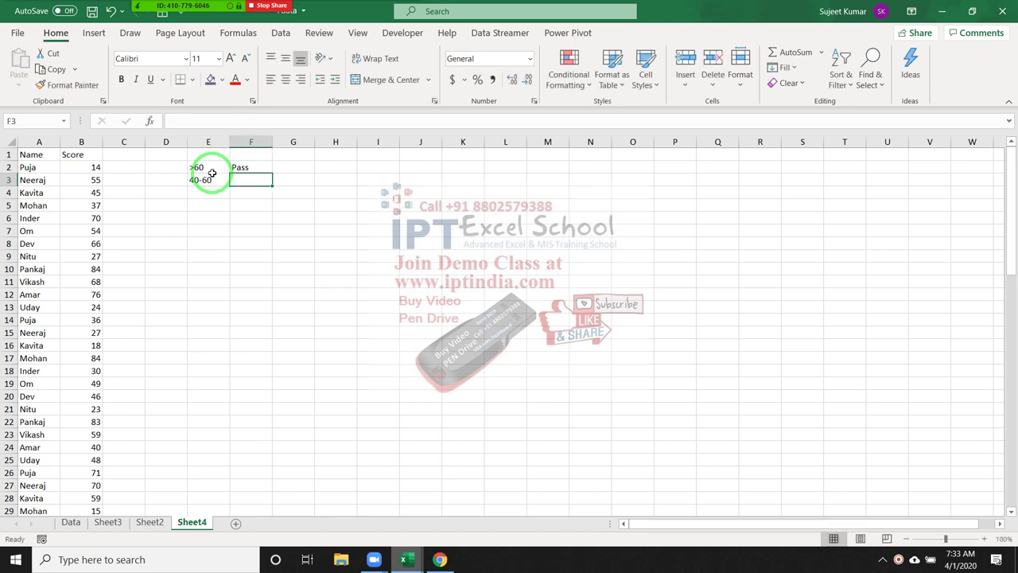
type("Re-")
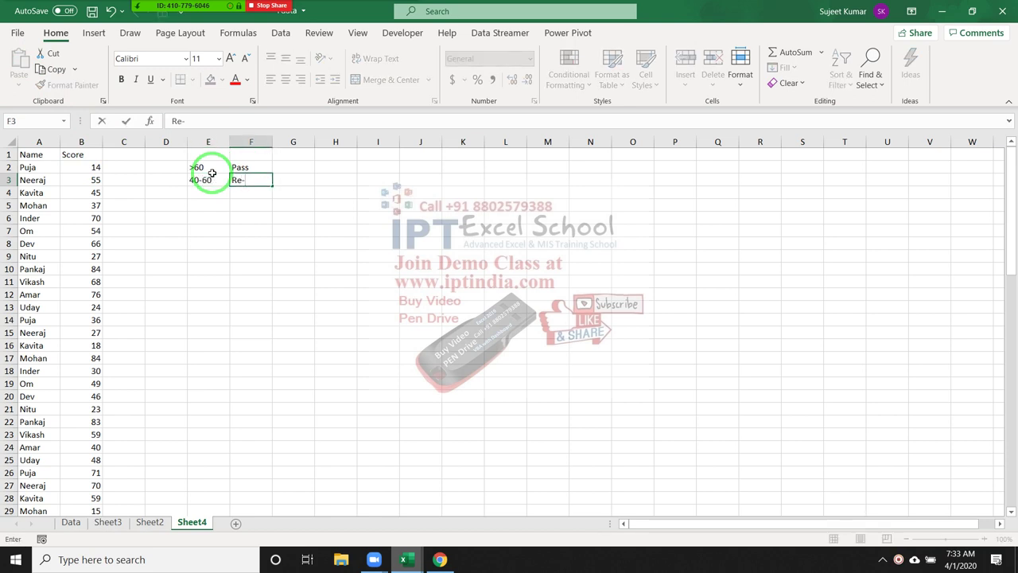
type("Test")
key("Return")
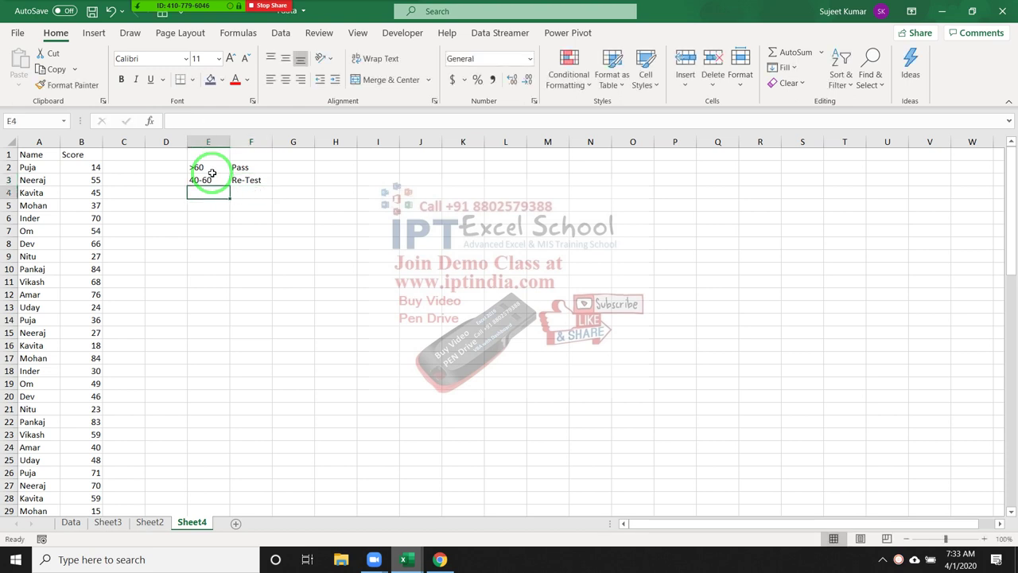
type("<40")
key("Tab")
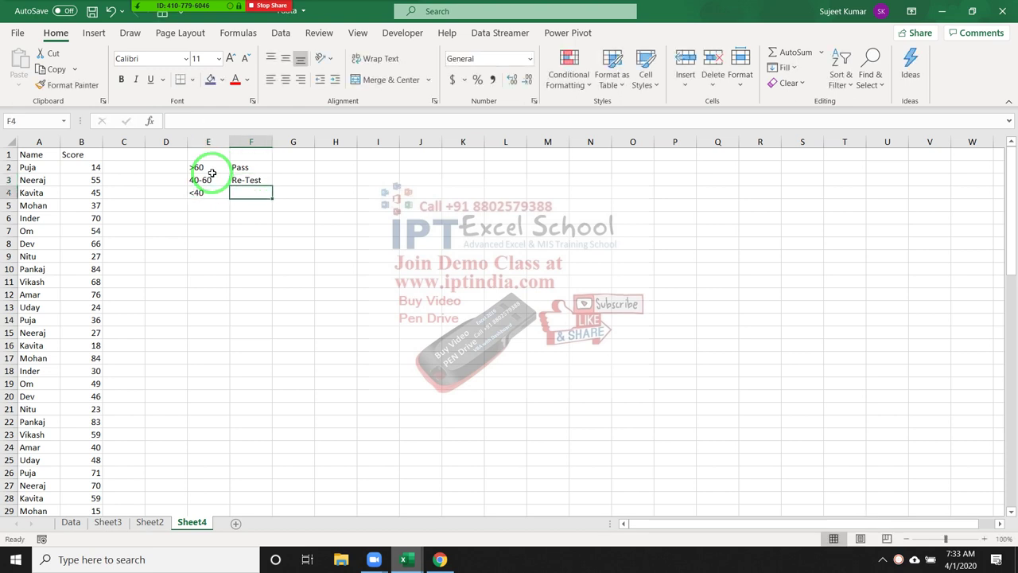
type("Fail")
key("BackSpace")
key("BackSpace")
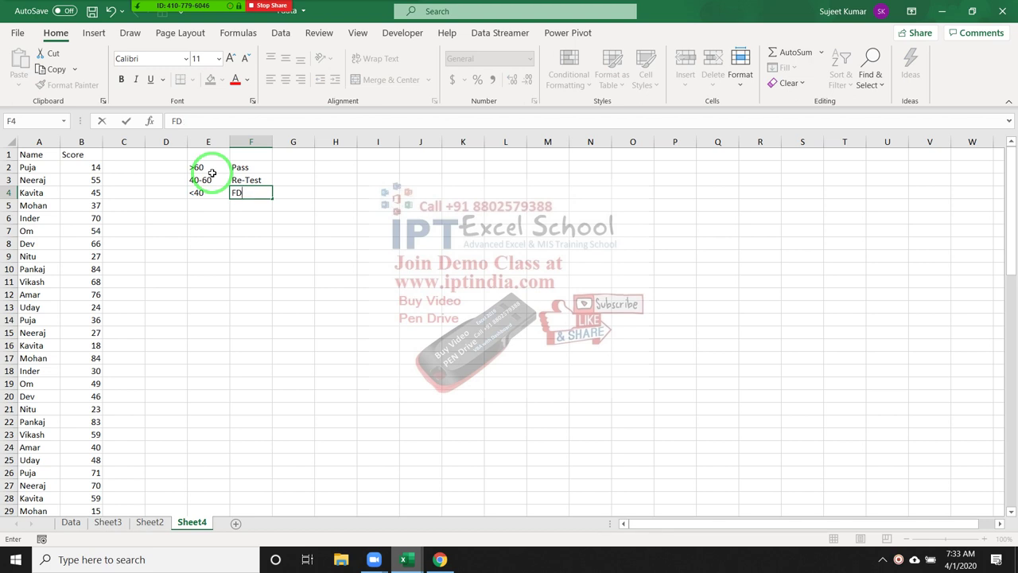
key("BackSpace")
type("ail")
key("Return")
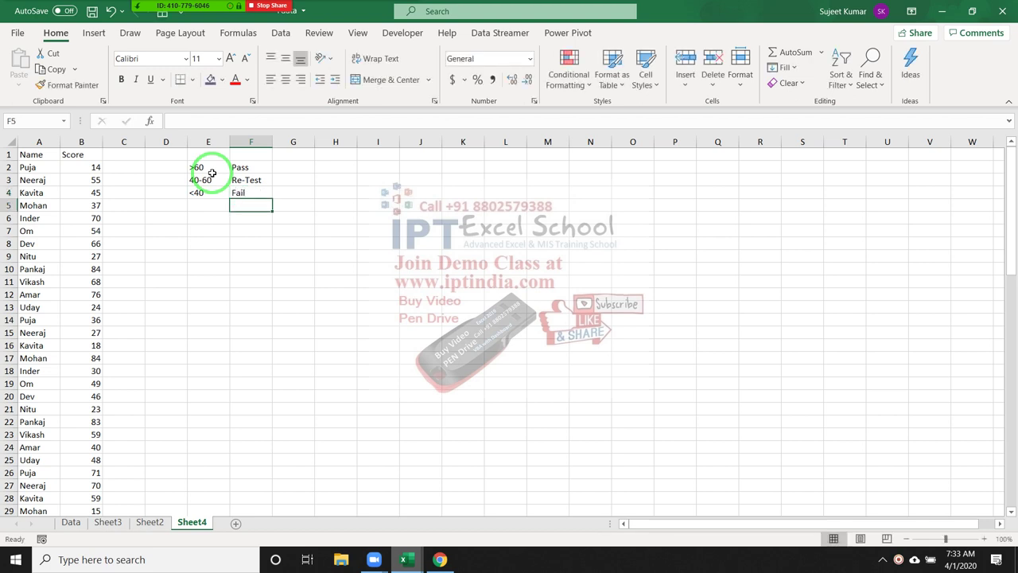
key("Left")
key("Left")
key("Left")
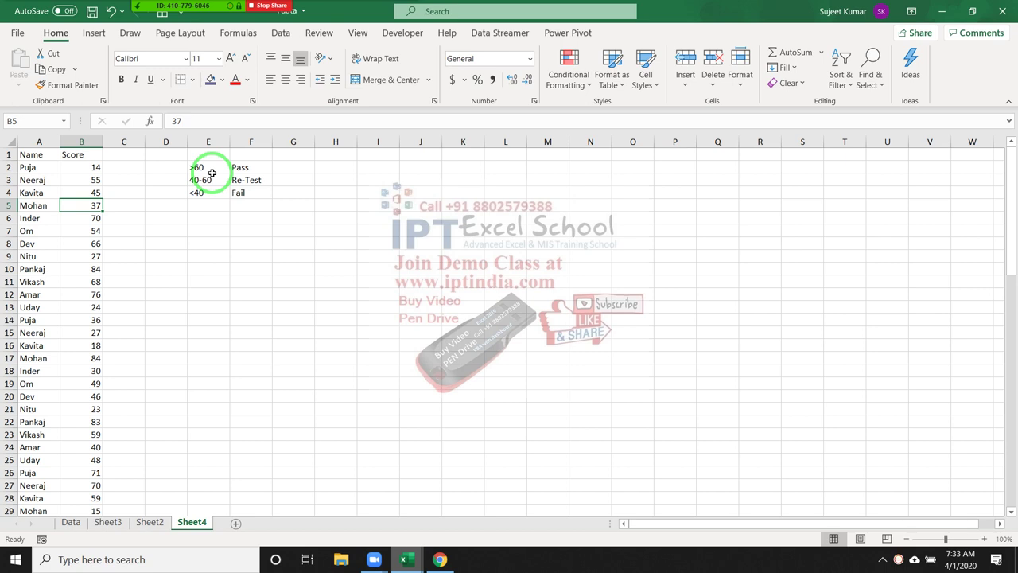
Select the Score column and preview the 3 Symbols (Uncircled) icon set.
left_click(81, 142)
left_click(568, 75)
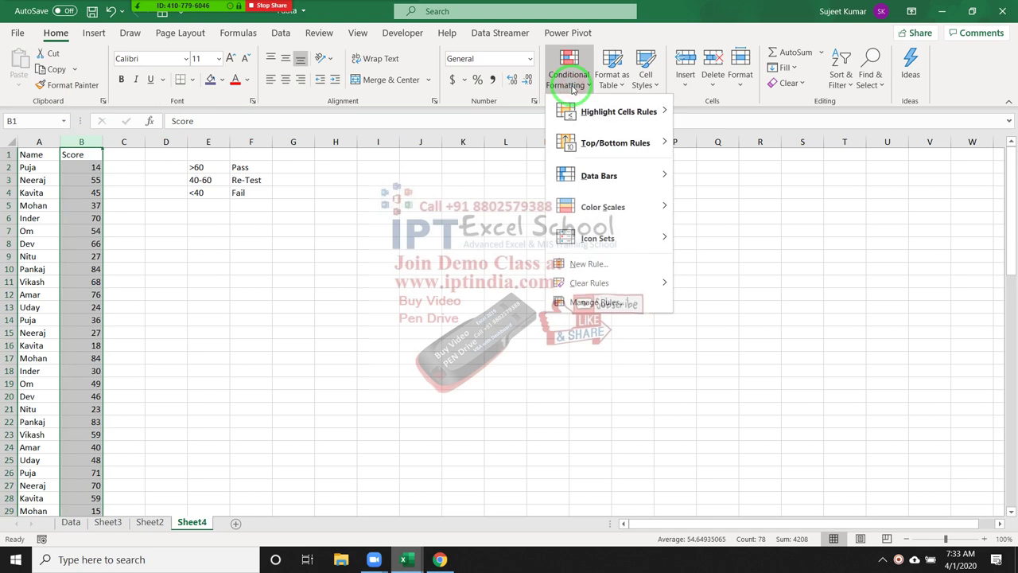
mouse_move(634, 244)
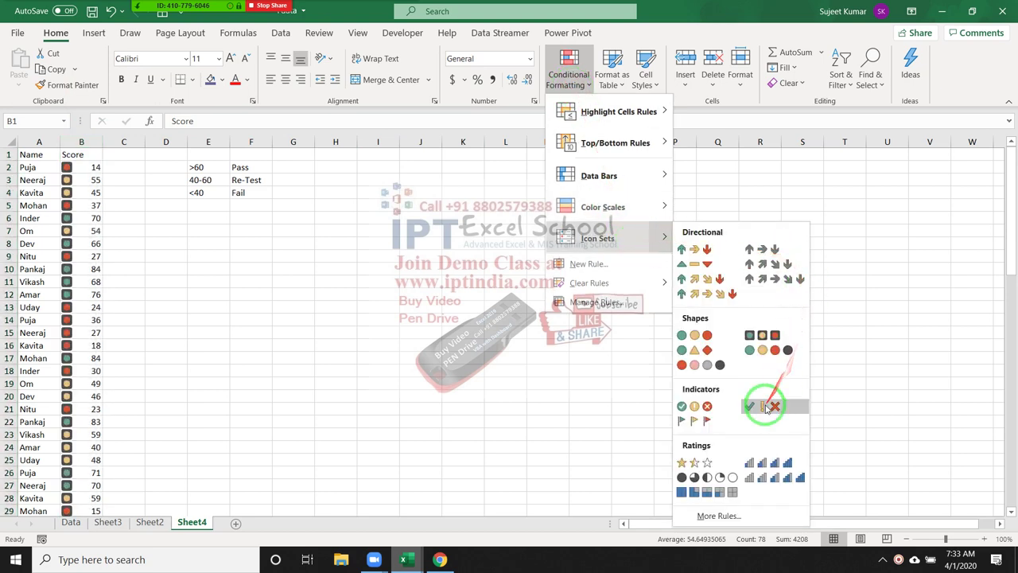
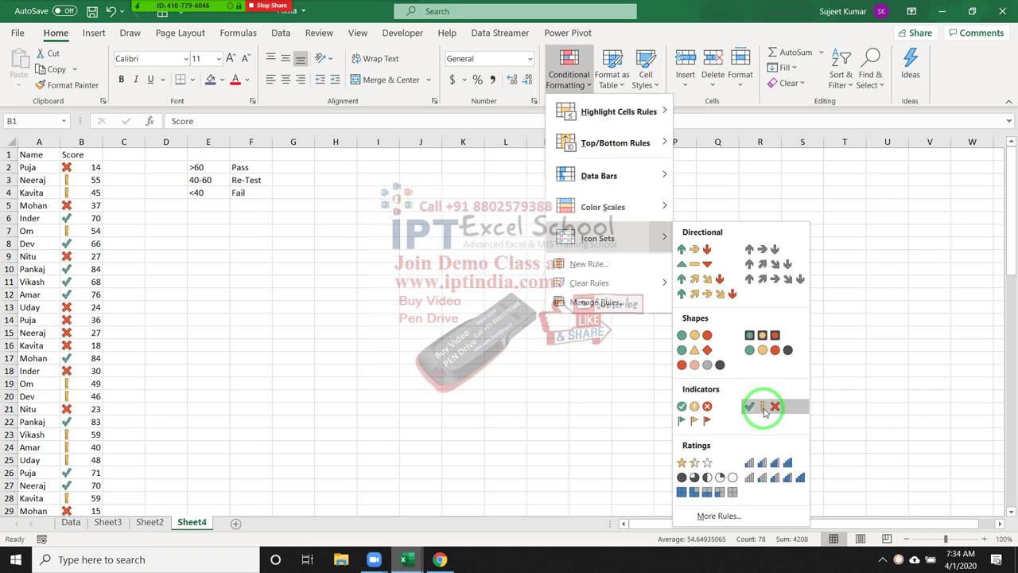
Apply the Indicators (3 Symbols) icon set to the scores in column B.
left_click(765, 409)
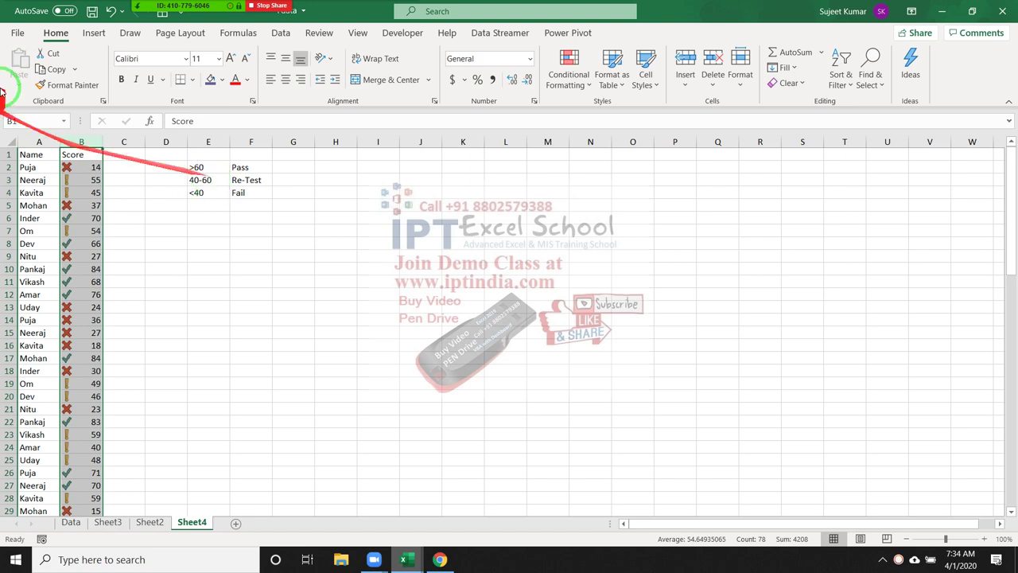
left_click(573, 64)
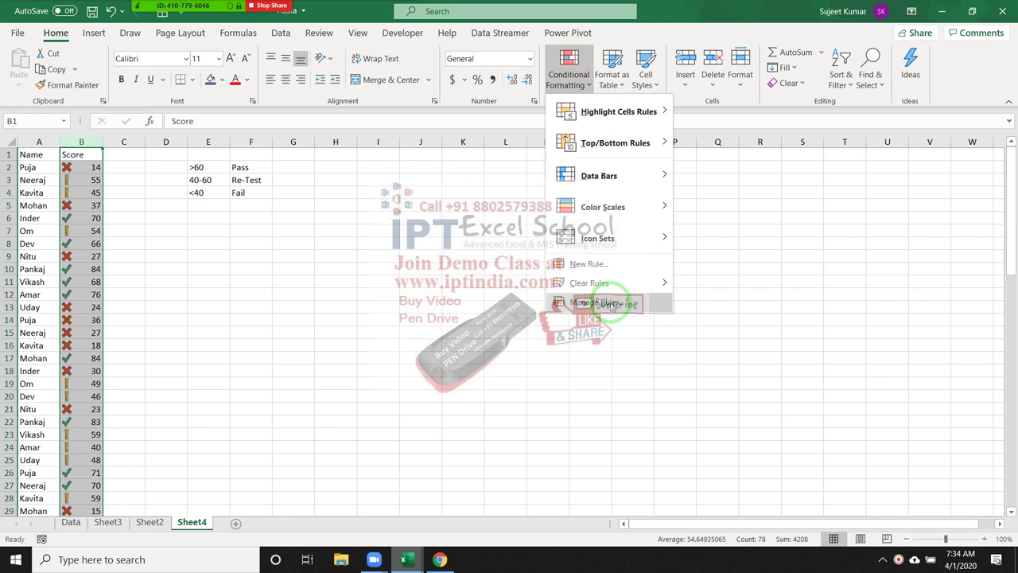
Edit the Score icon-set rule so both threshold types use Number.
left_click(613, 304)
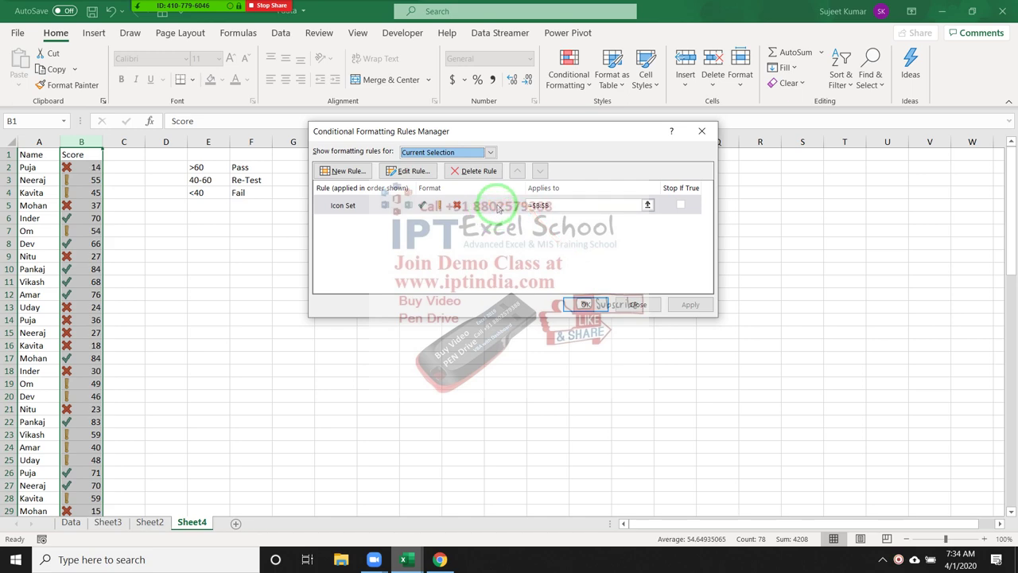
double_click(496, 206)
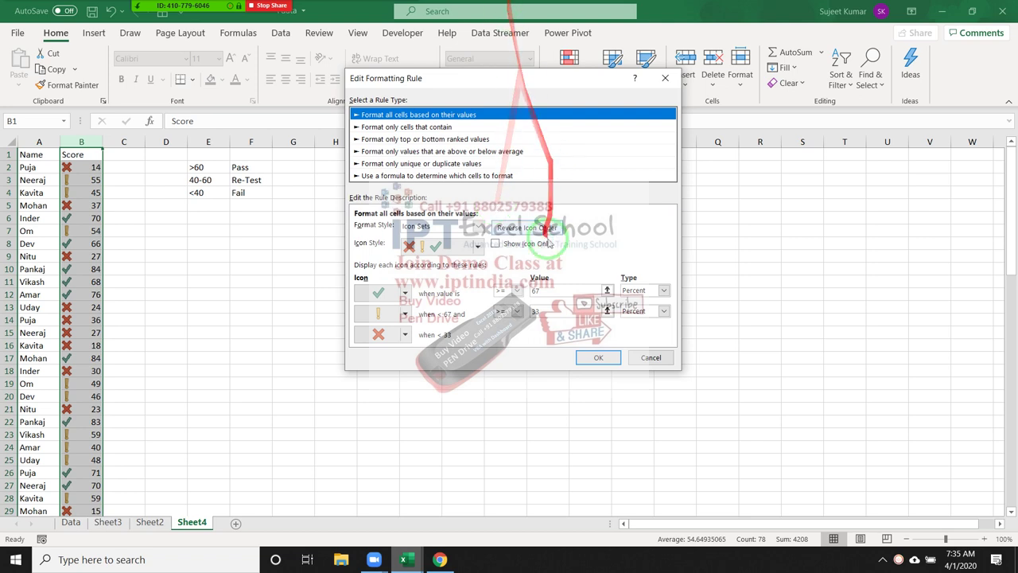
left_click(643, 291)
left_click(636, 302)
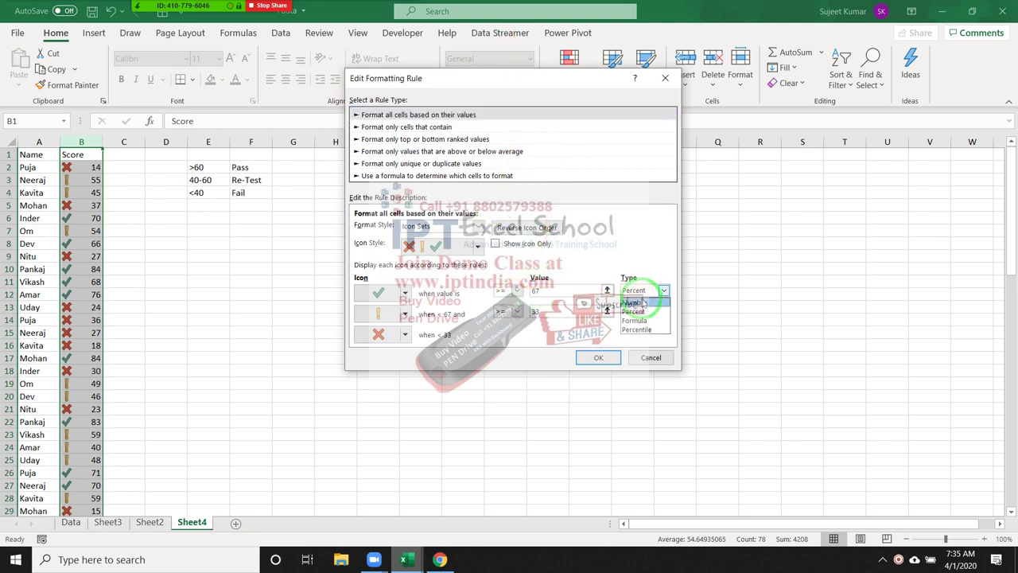
left_click(643, 311)
left_click(636, 323)
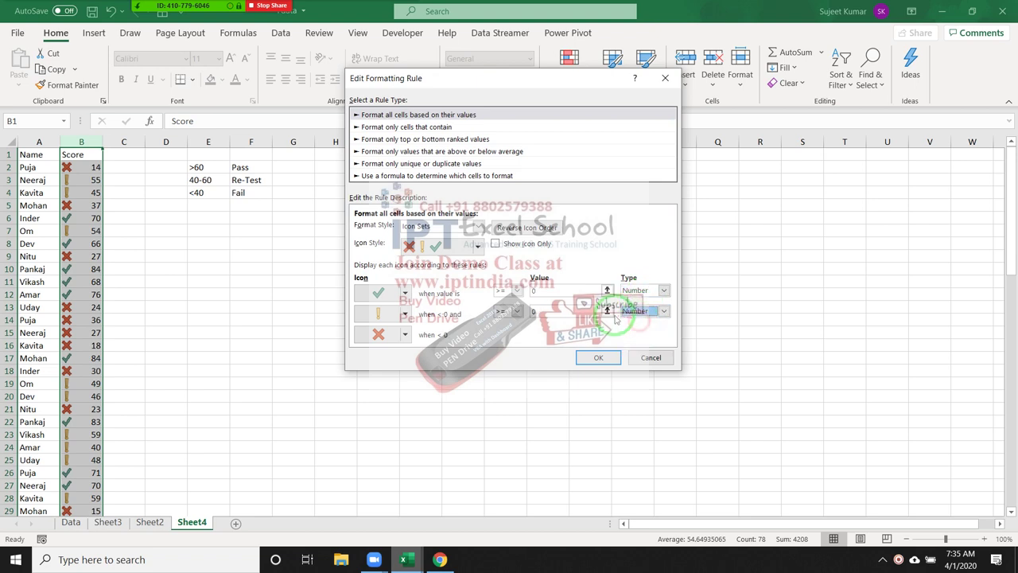
Set the icon thresholds to > 60 and >= 40 and save the rule.
left_click(515, 290)
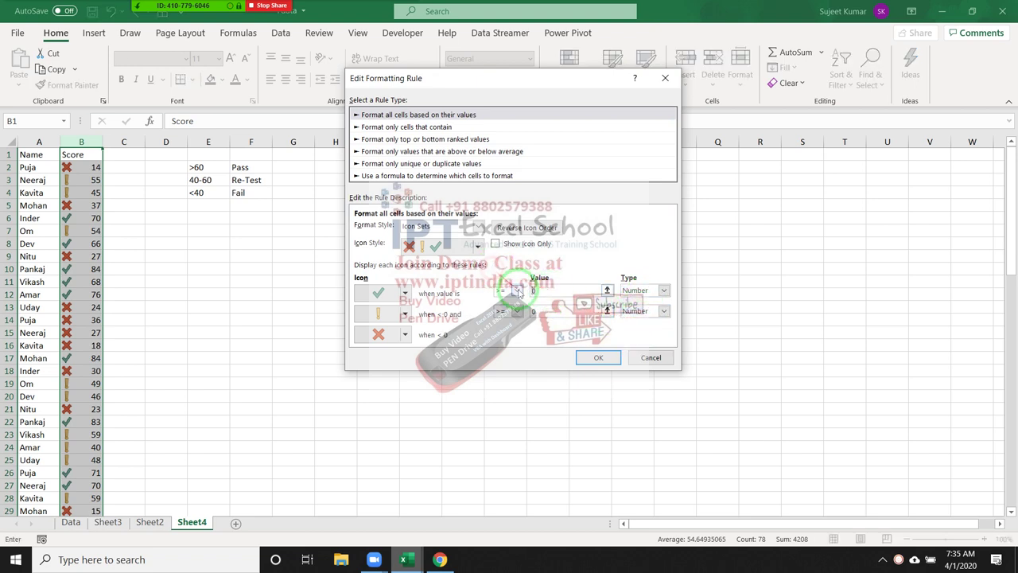
left_click(507, 312)
key("Tab")
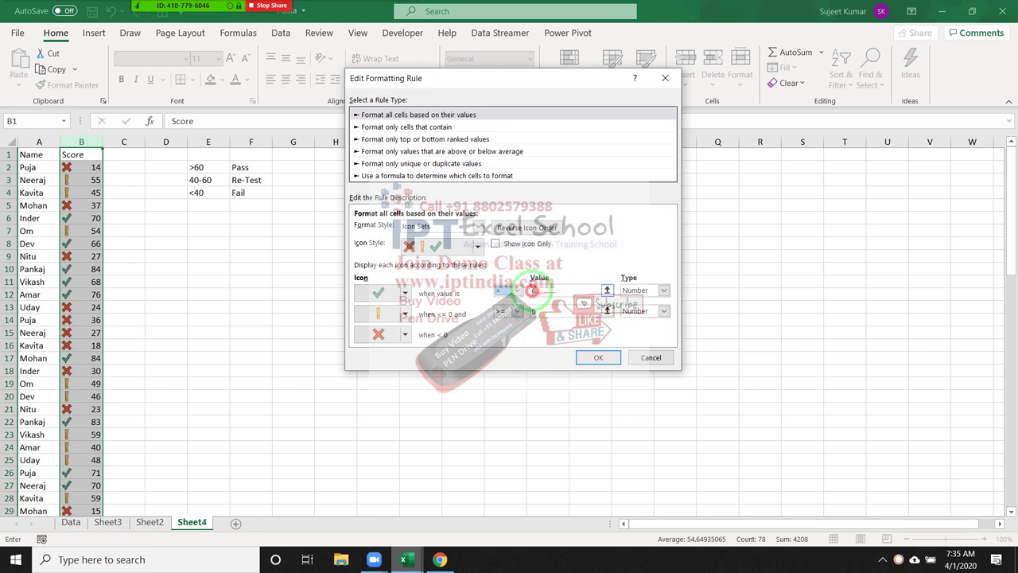
type("60")
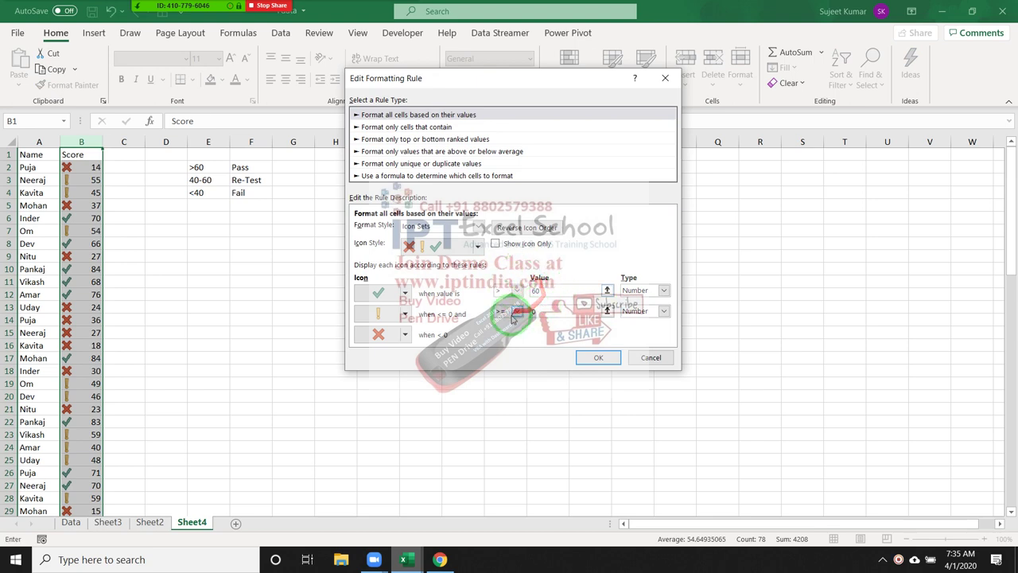
left_click(515, 312)
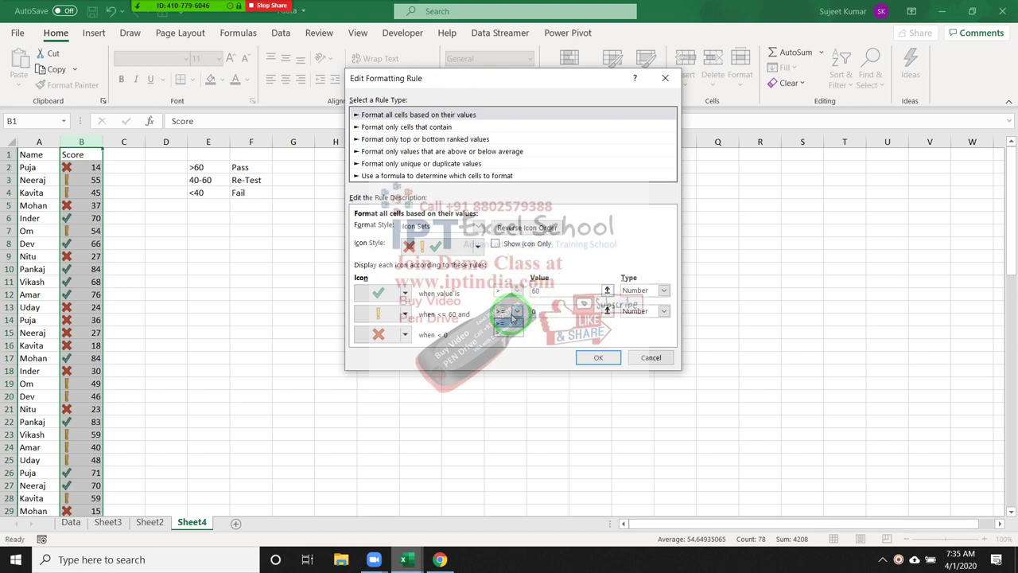
left_click(515, 311)
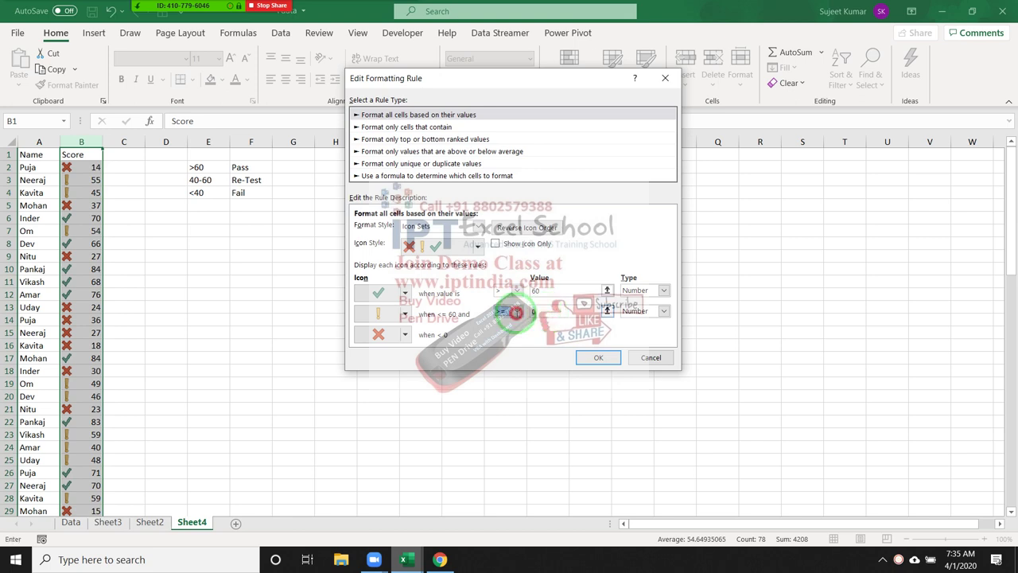
key("Tab")
type("40")
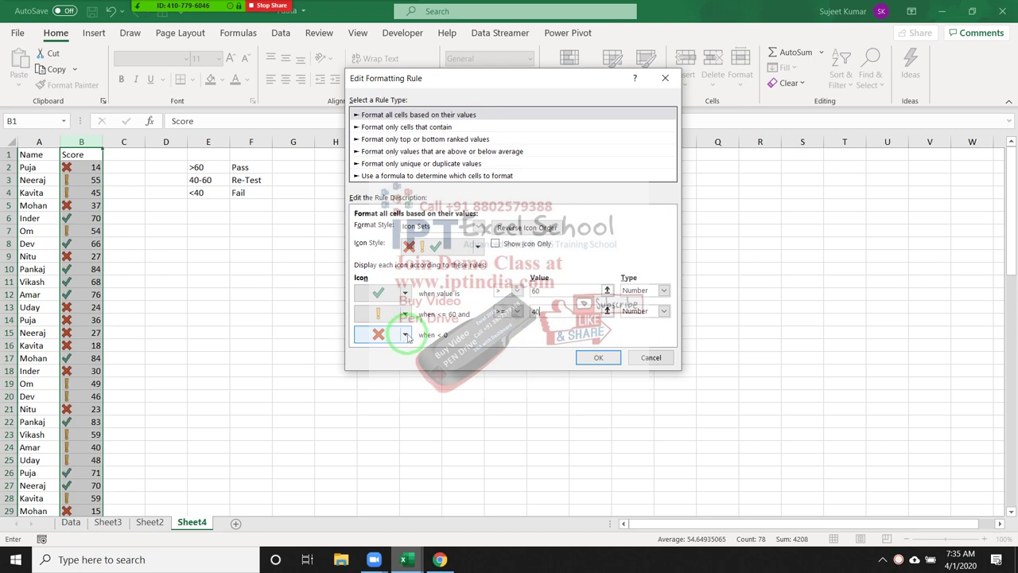
left_click(598, 357)
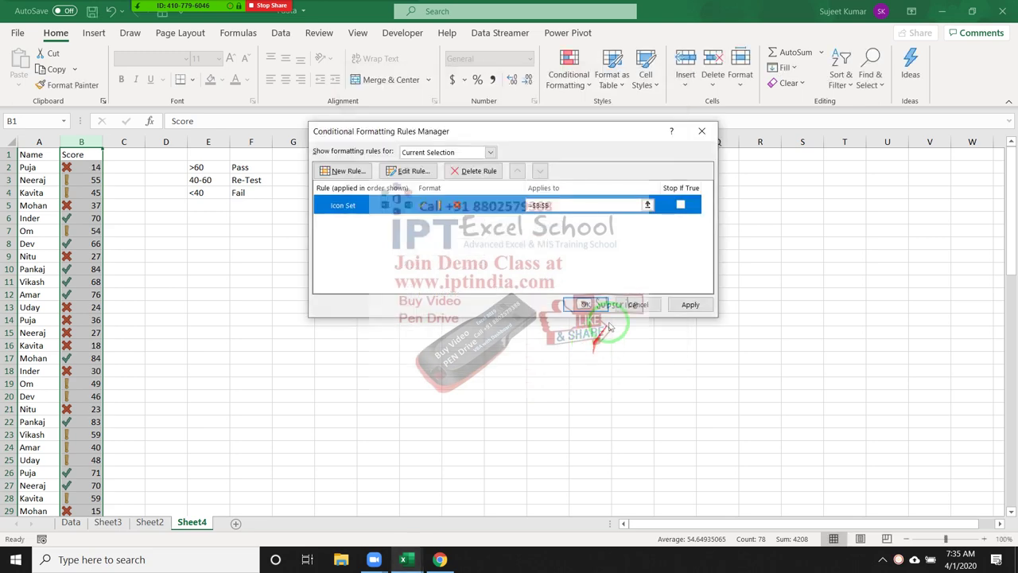
left_click(585, 304)
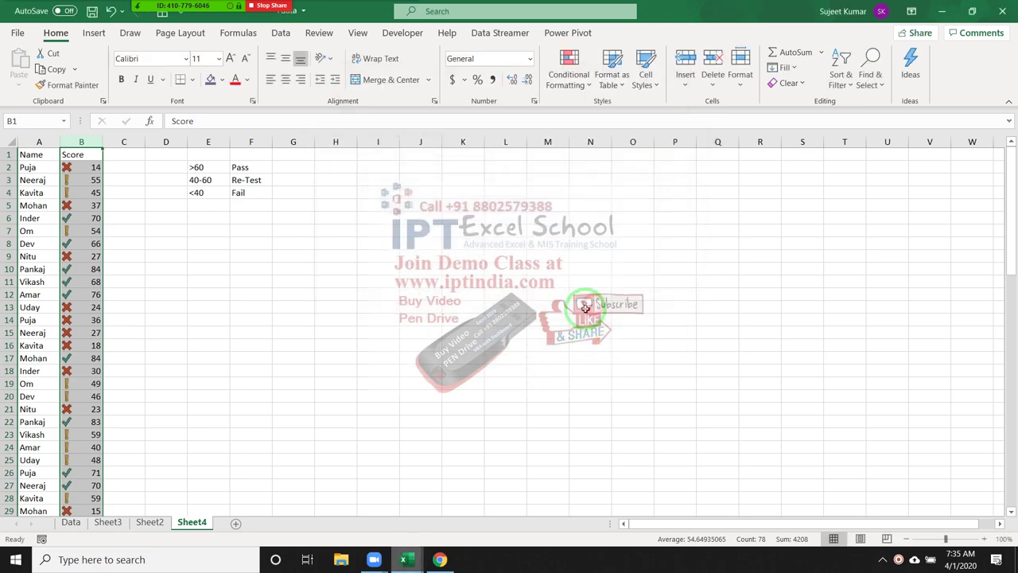
left_click(119, 219)
left_click(175, 167)
Enter 3, 2 and 1 in cells D2:D4.
type("3")
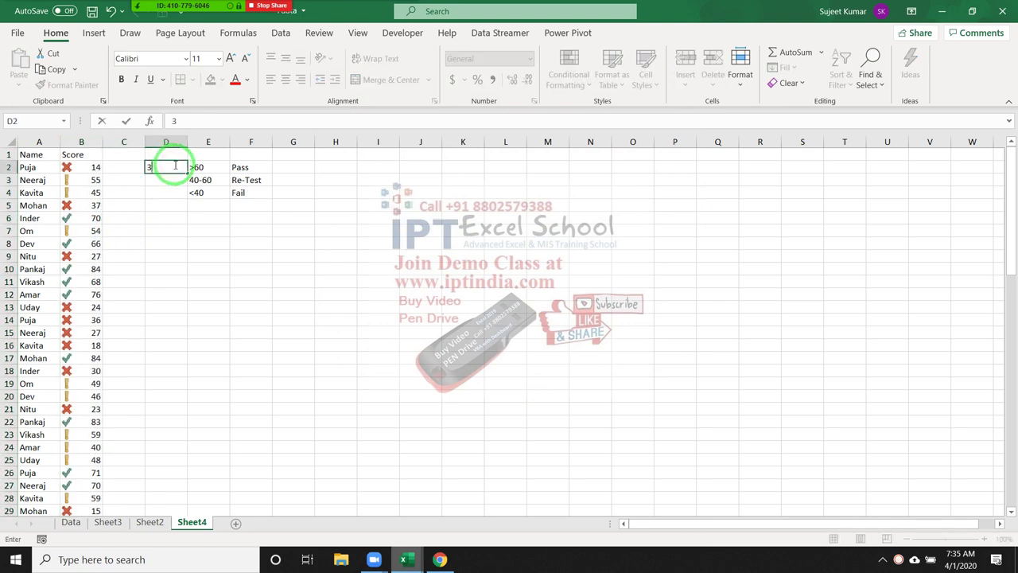
key("Return")
type("2")
key("Return")
type("1")
key("Return")
Apply the Indicators (3 Symbols) icon set to D2:D4.
left_click_drag(171, 164, 177, 187)
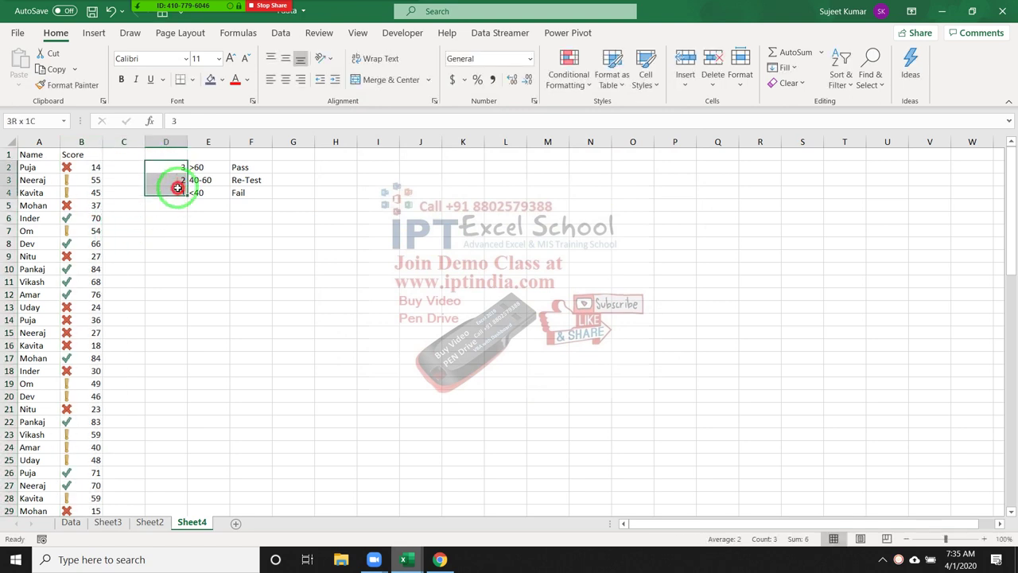
left_click(568, 75)
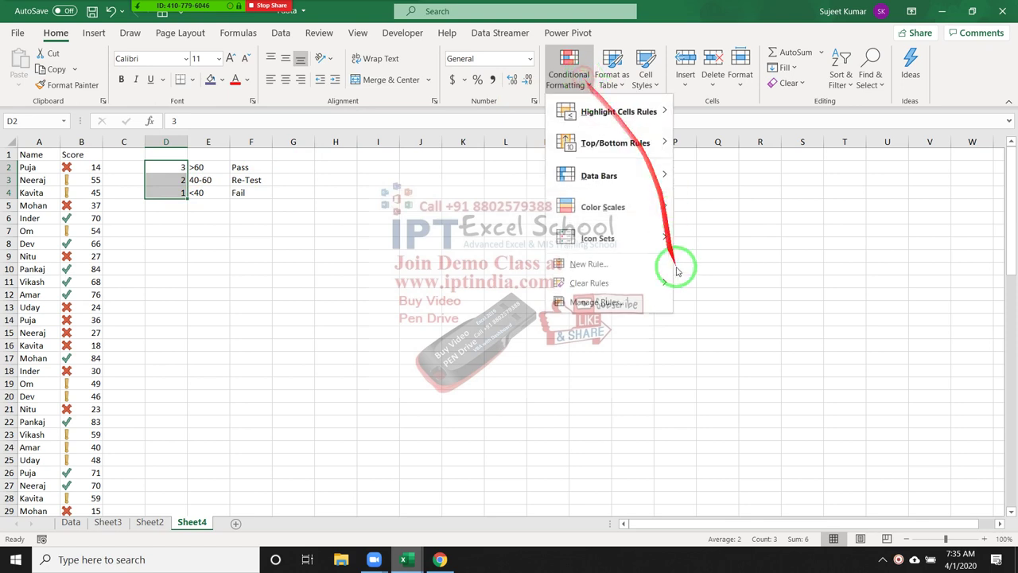
mouse_move(652, 238)
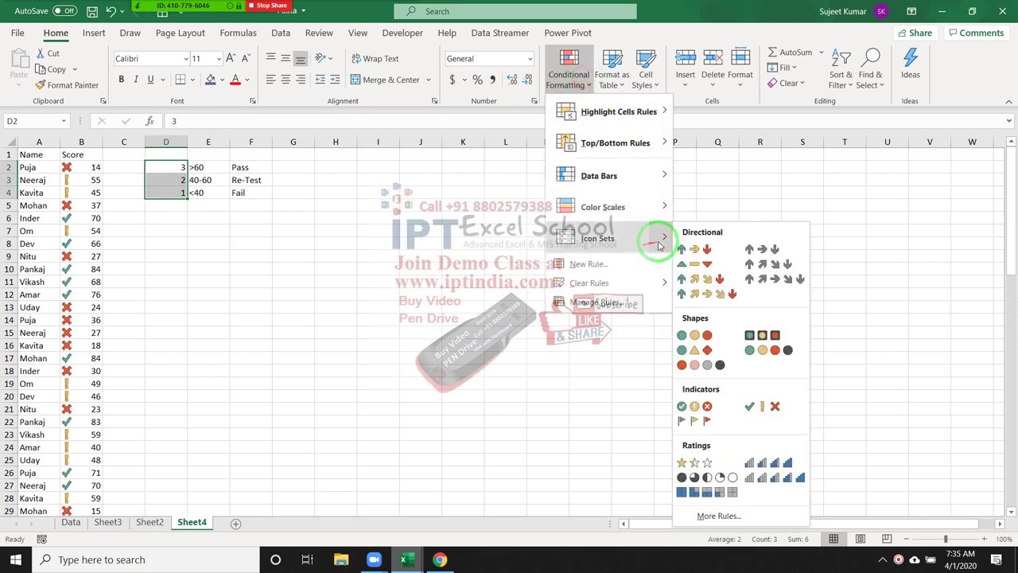
left_click(750, 410)
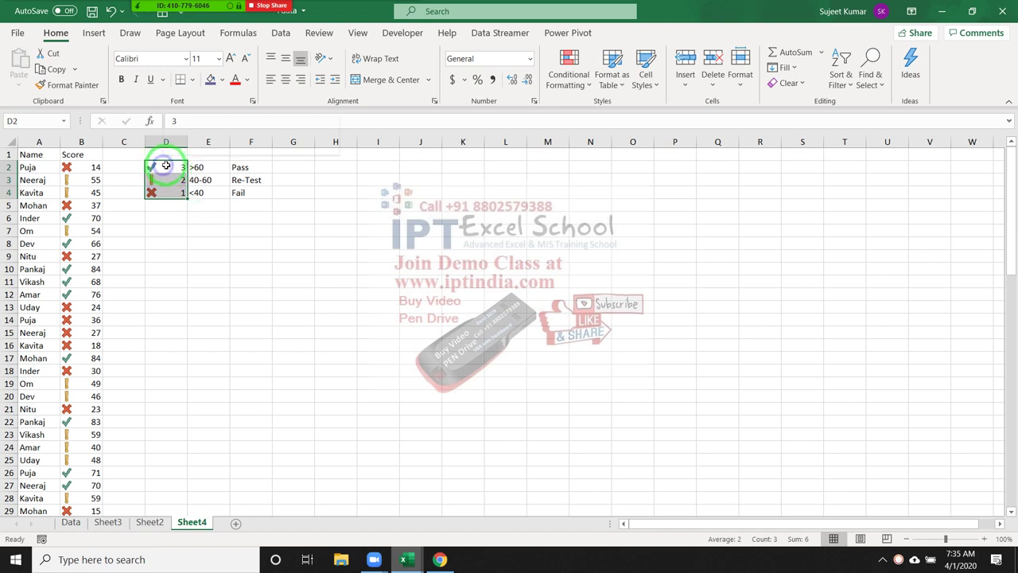
Close Format Cells for D2:D4 unchanged and reapply the Indicators (3 Symbols) icons.
right_click(168, 167)
left_click(211, 476)
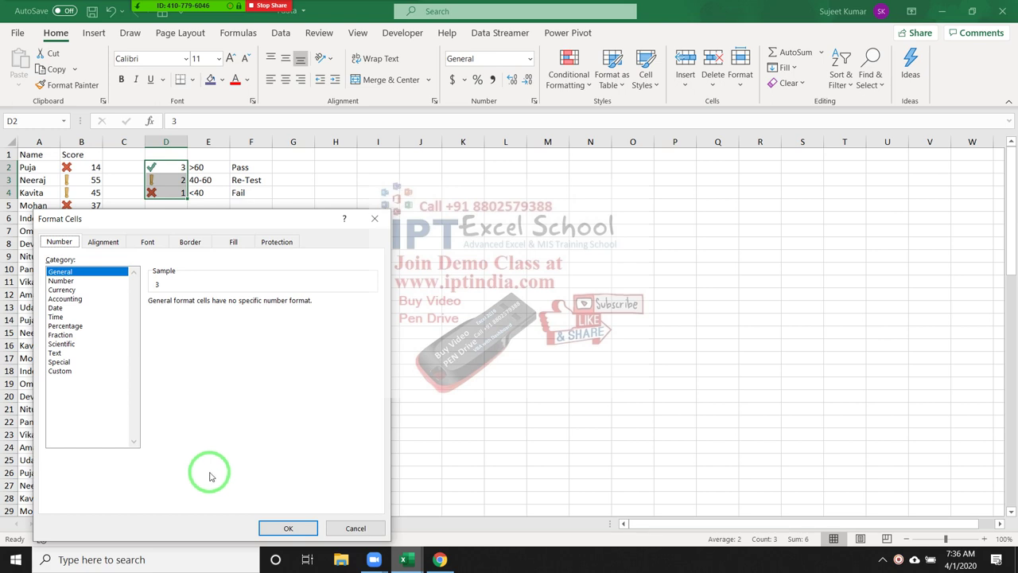
left_click(374, 218)
left_click(571, 94)
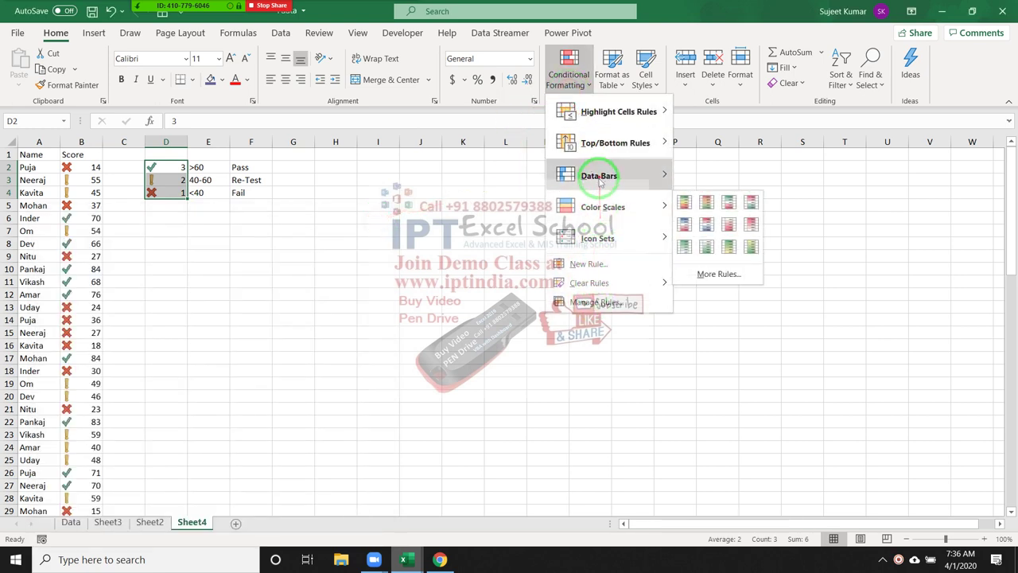
mouse_move(648, 229)
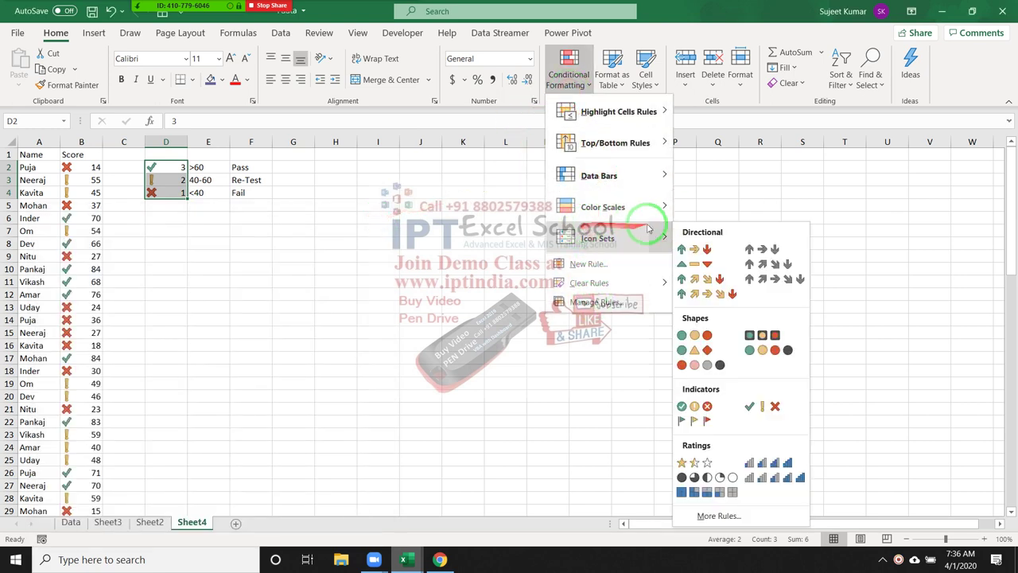
left_click(751, 406)
Turn on Show Icon Only in the D2:D4 icon-set rule and apply it.
left_click(569, 94)
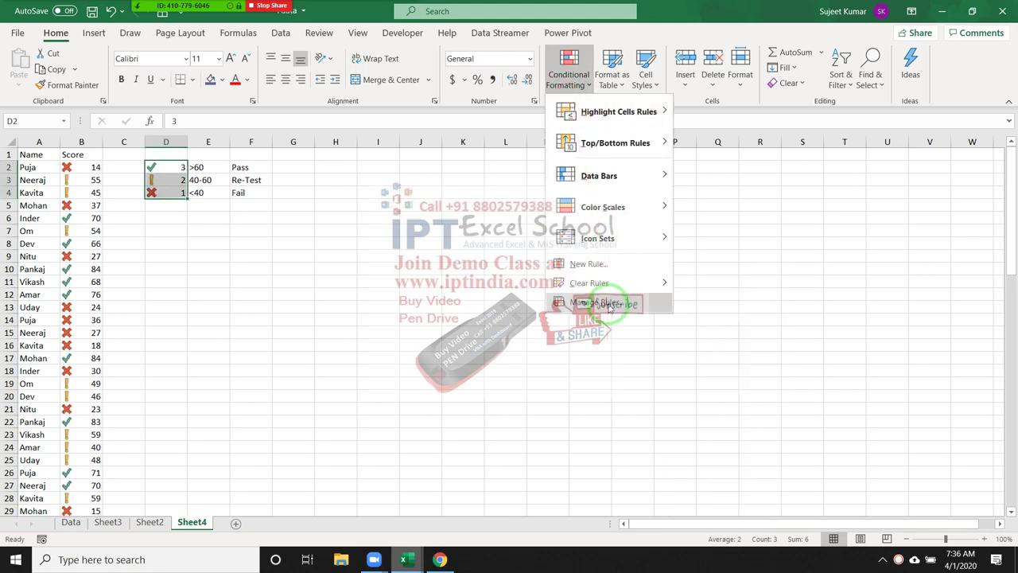
left_click(602, 298)
double_click(446, 206)
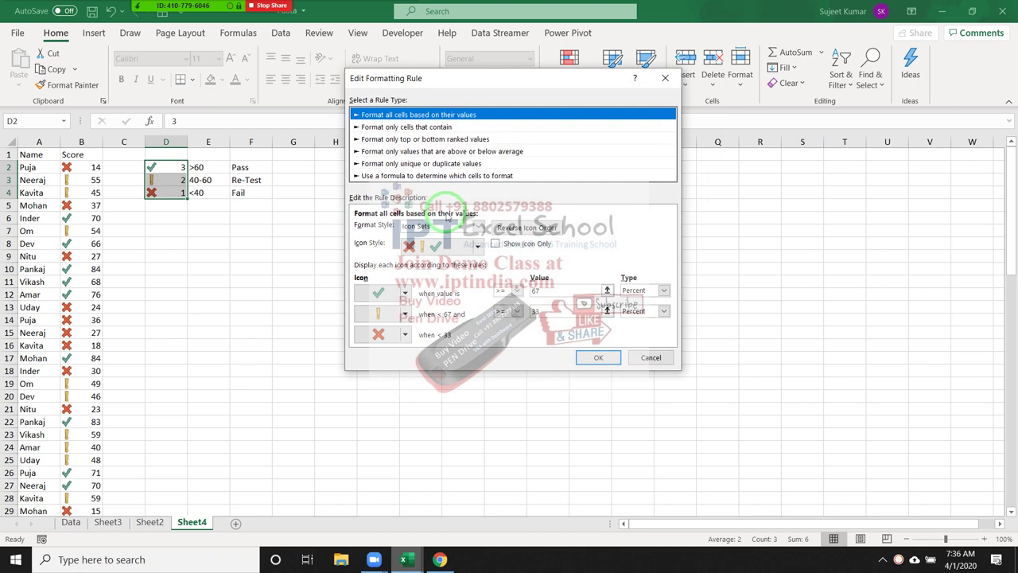
left_click(495, 244)
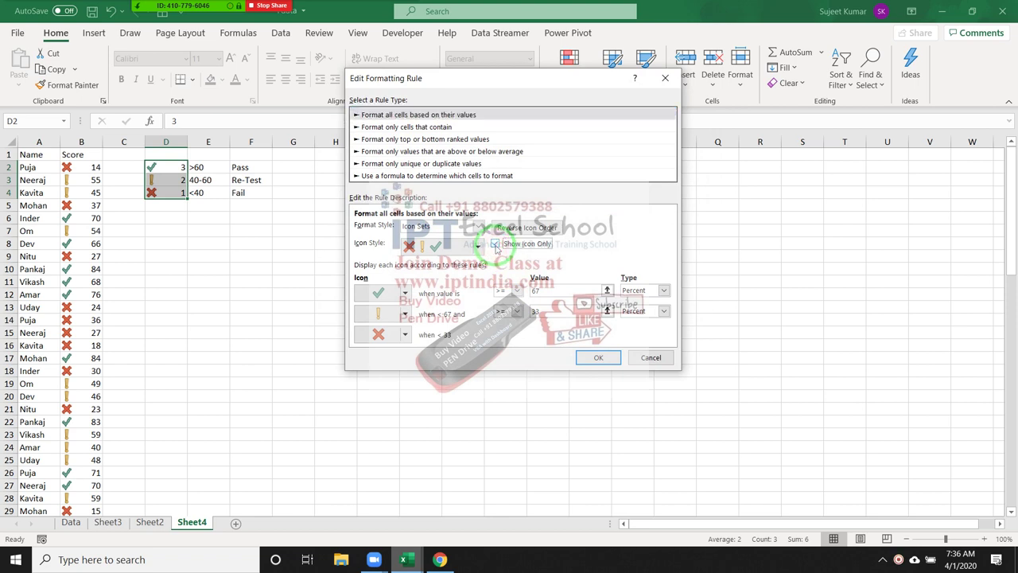
left_click(600, 358)
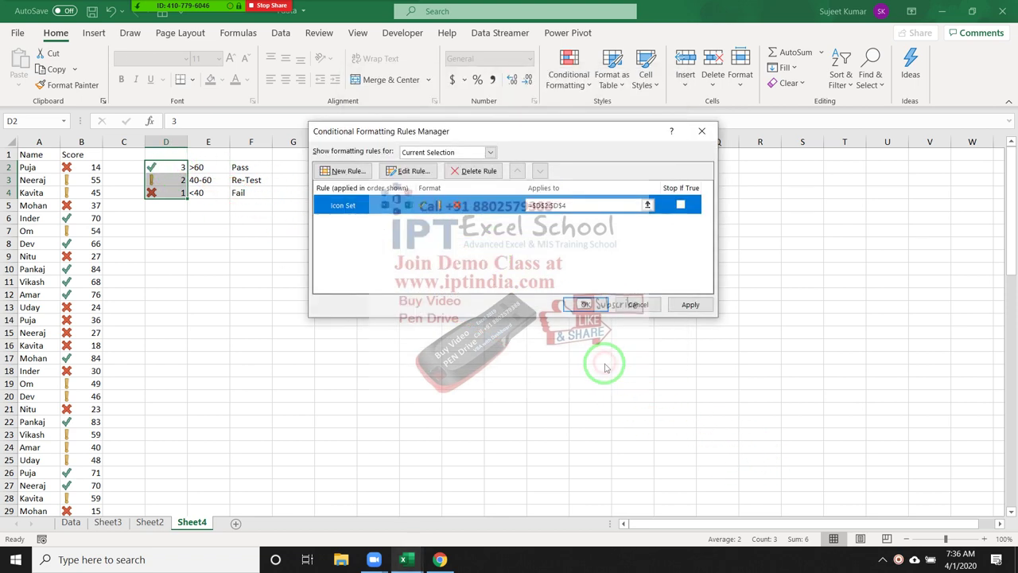
left_click(688, 306)
left_click(585, 304)
left_click(544, 328)
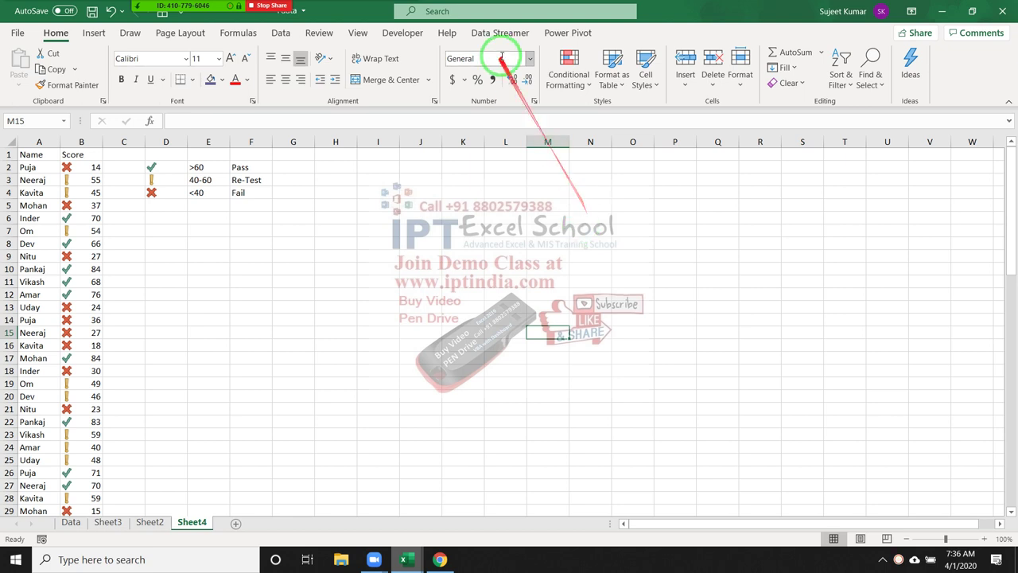
Browse the Color Scales, Top/Bottom Rules and Highlight Cells Rules submenus under Conditional Formatting.
left_click(570, 64)
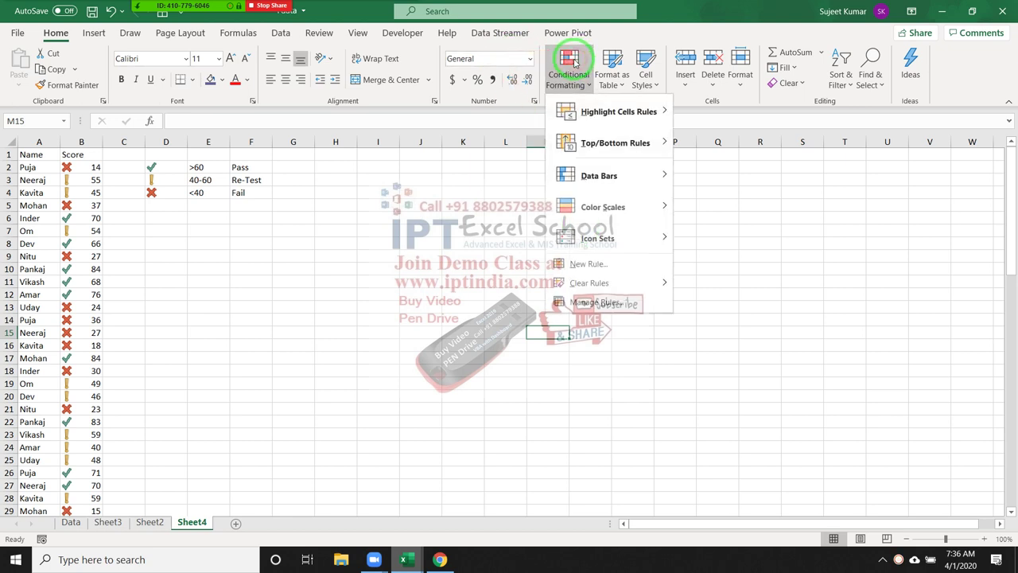
left_click(603, 203)
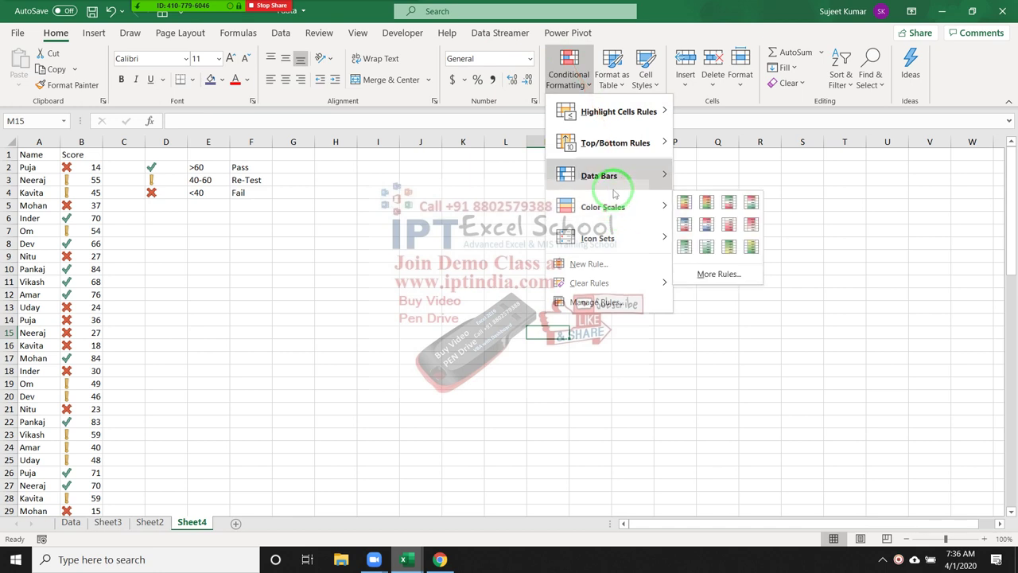
mouse_move(612, 112)
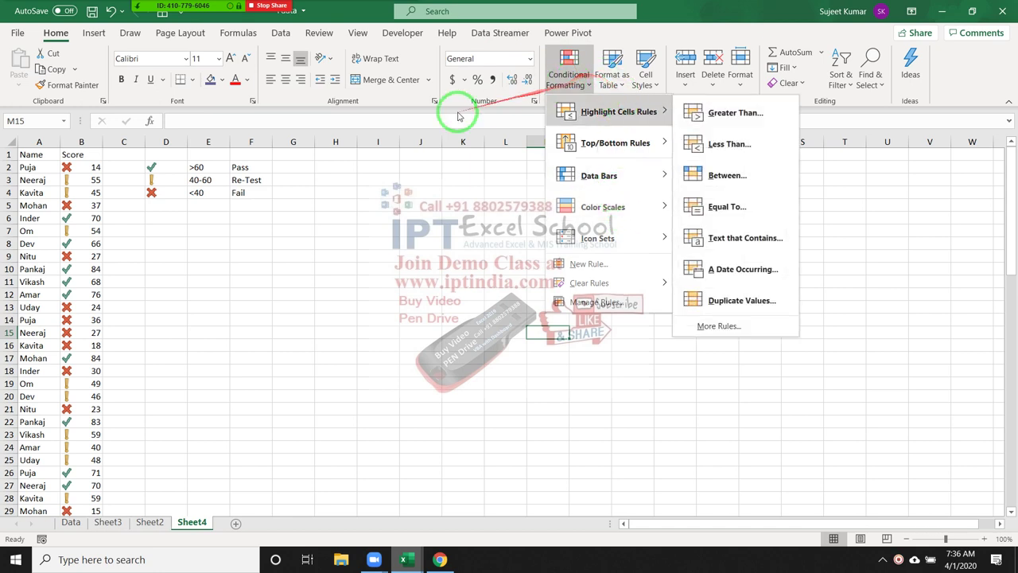
left_click(561, 85)
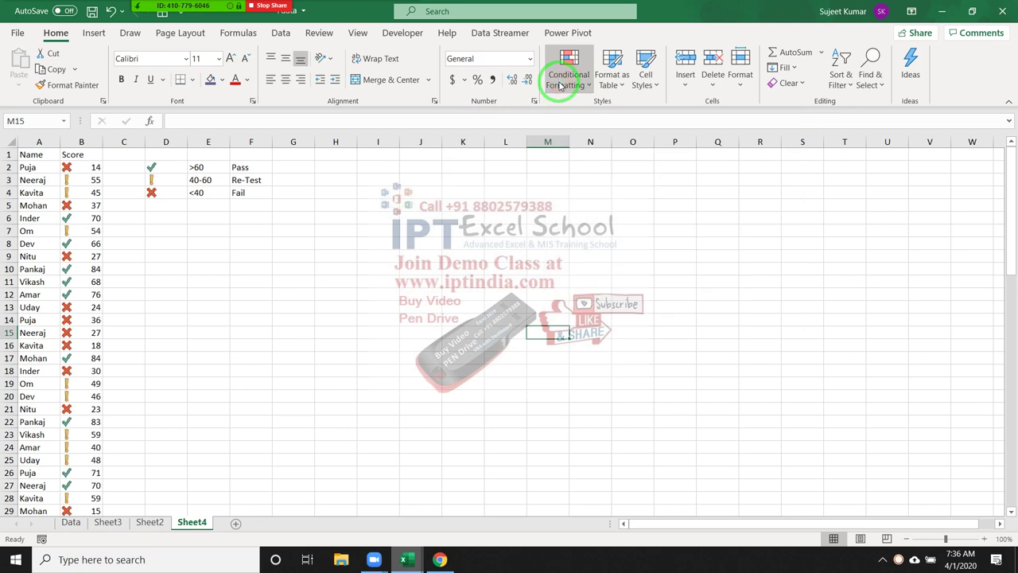
left_click(560, 85)
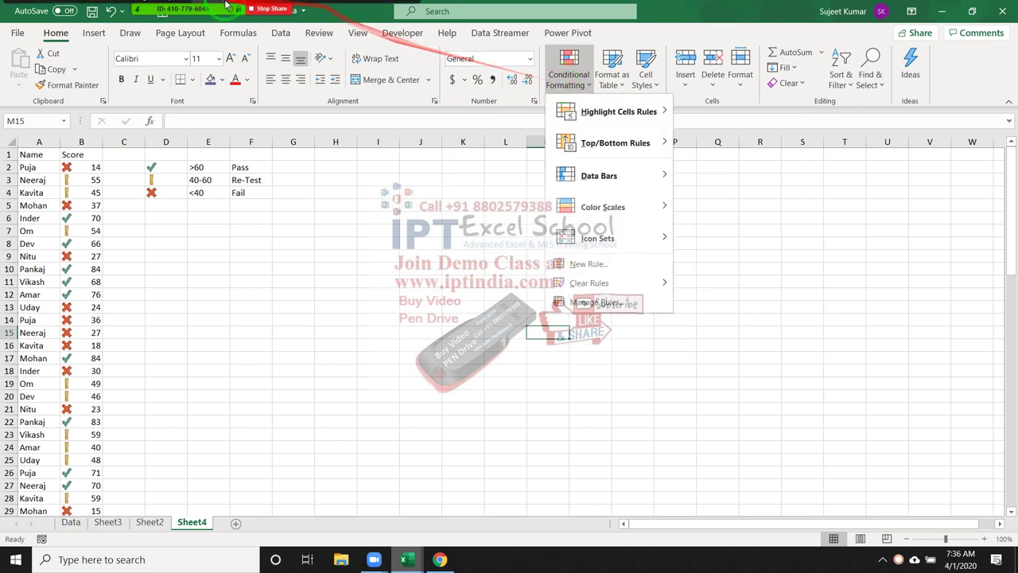
mouse_move(209, 12)
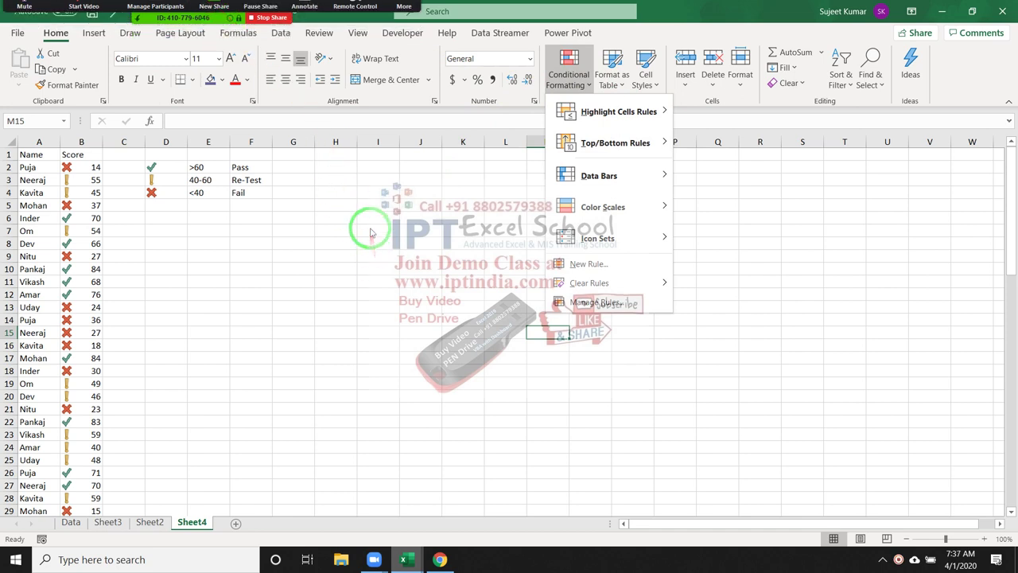
left_click_drag(275, 212, 409, 173)
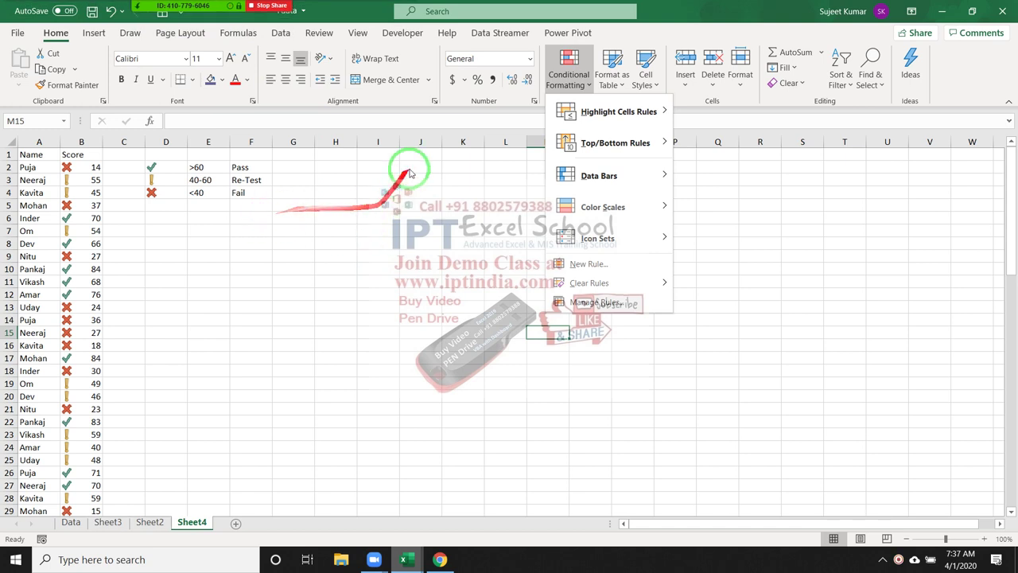
left_click(618, 144)
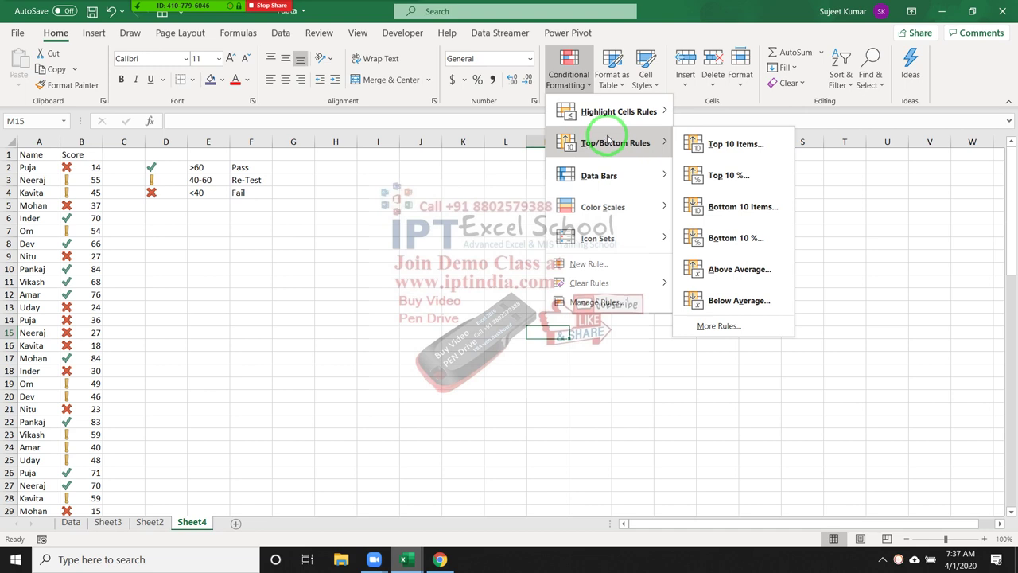
mouse_move(624, 119)
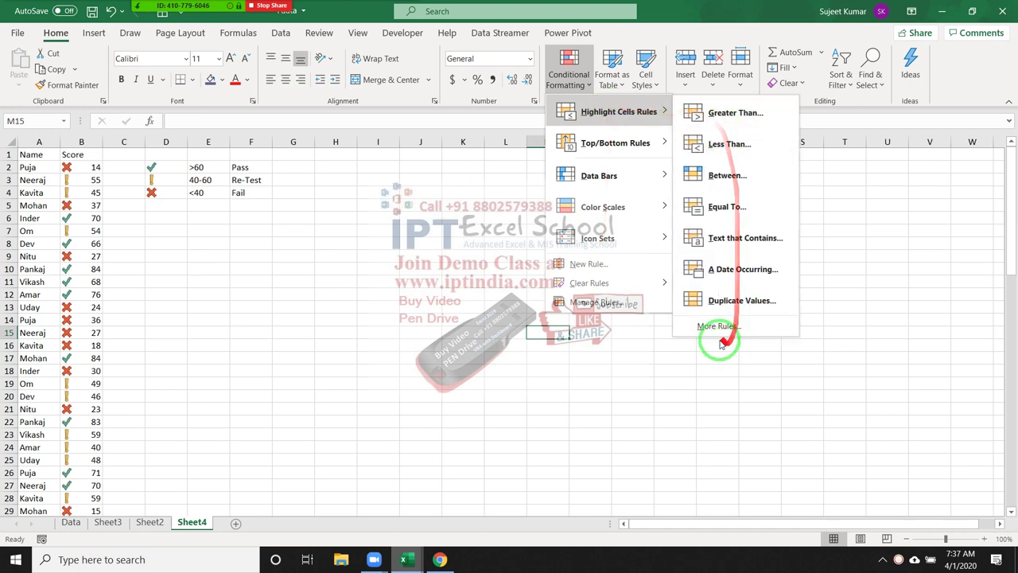
Start a new rule for Cell Value not between 50 and 60 and review its format settings.
left_click(711, 326)
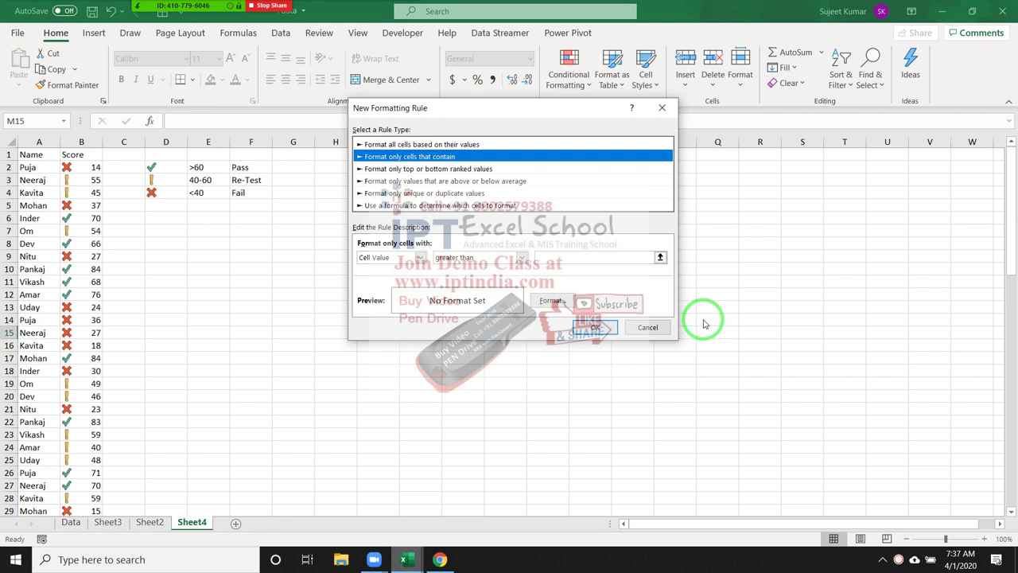
left_click(479, 258)
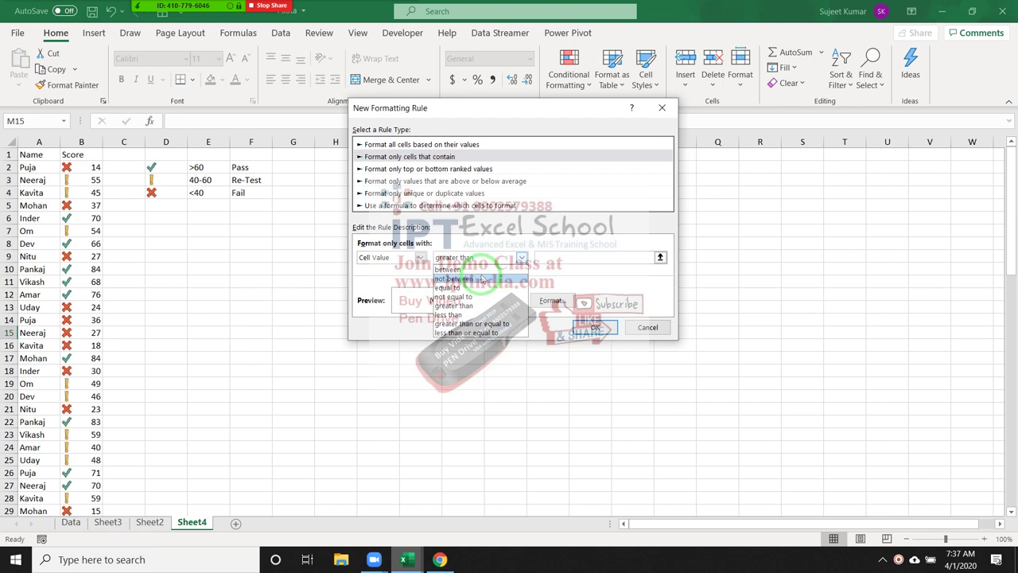
key("Up")
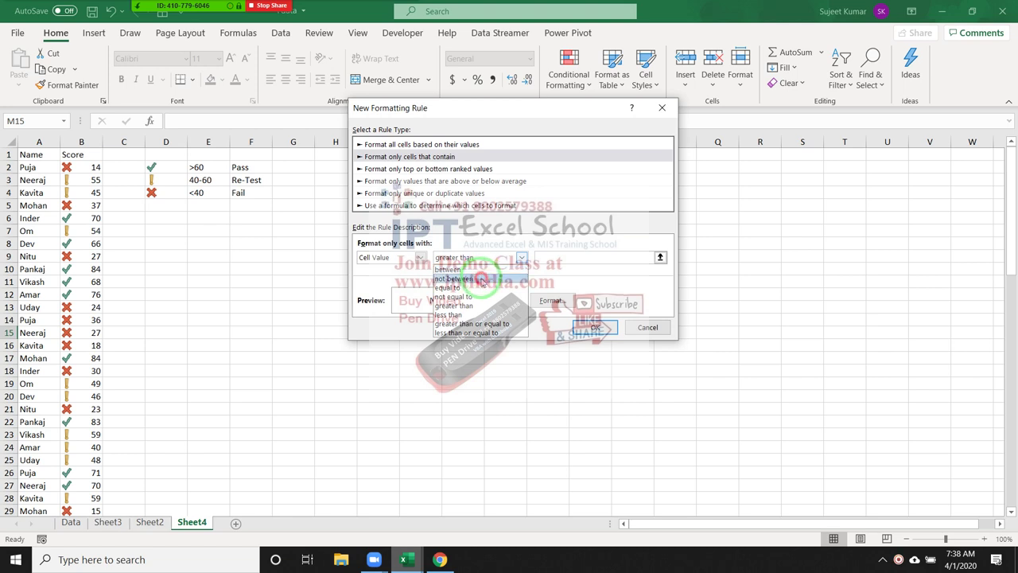
left_click(481, 279)
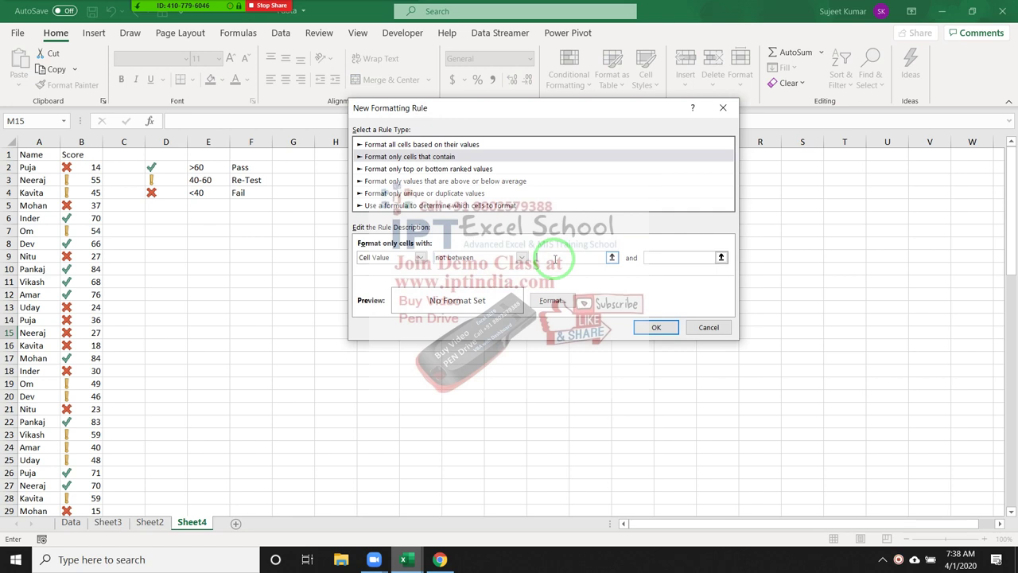
type("50")
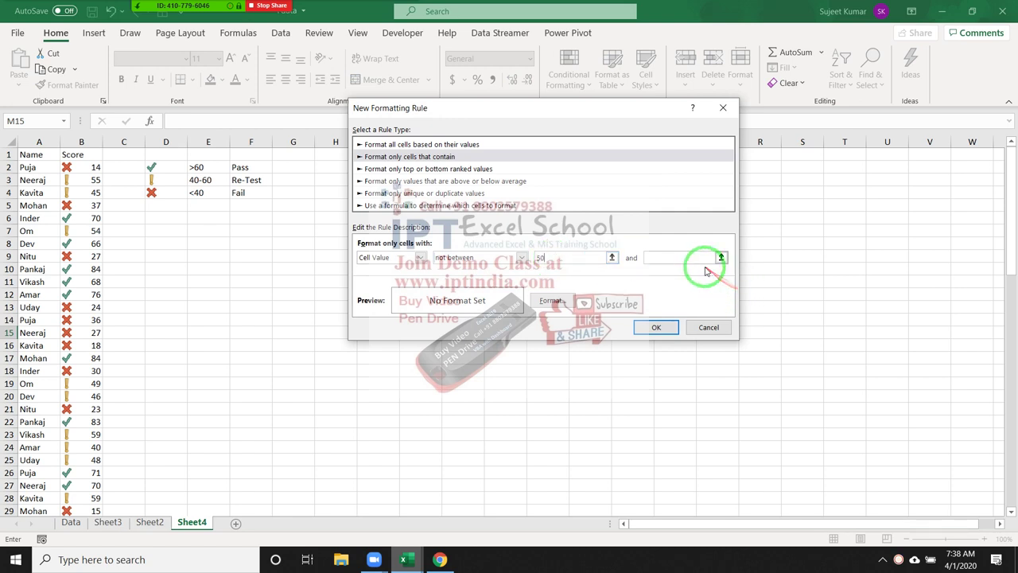
left_click(696, 262)
type("60")
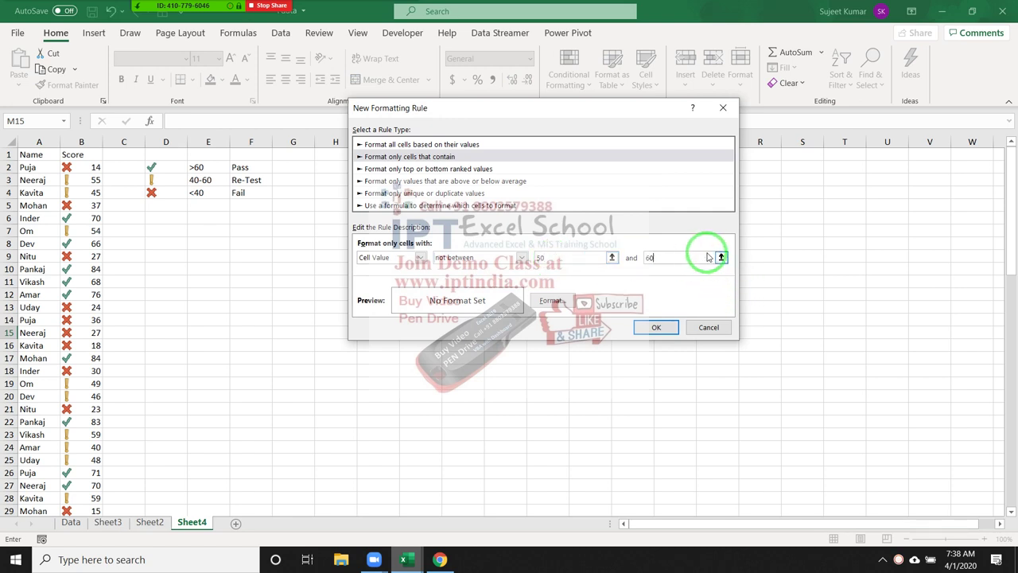
left_click(549, 302)
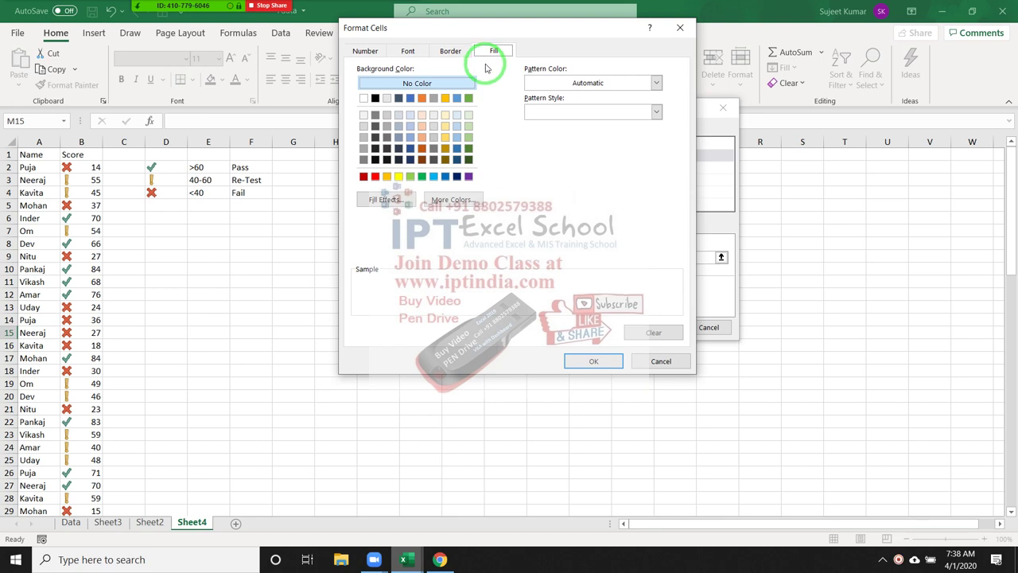
left_click(590, 361)
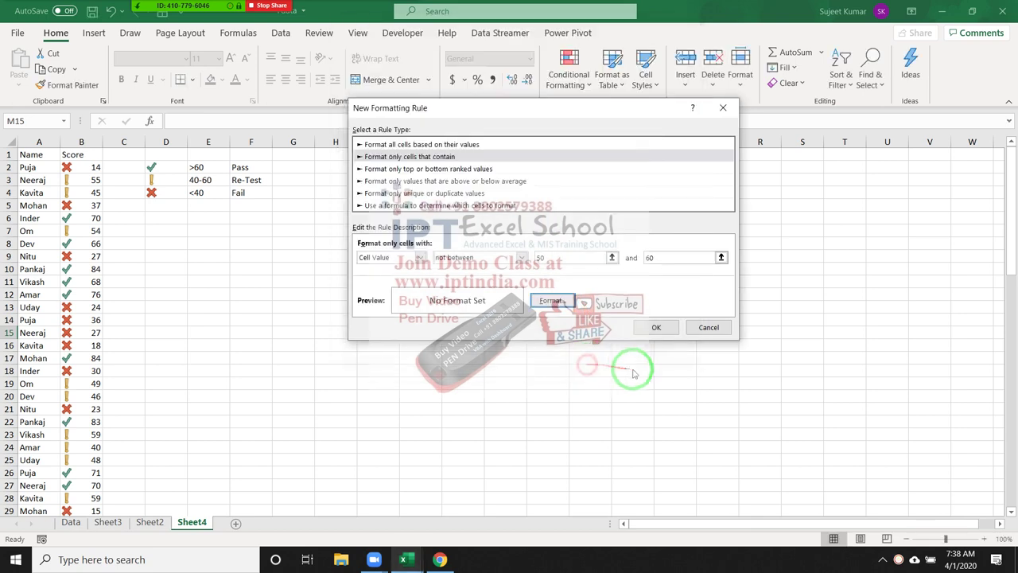
Switch the rule condition to Specific Text and look at its text matching options.
left_click(481, 258)
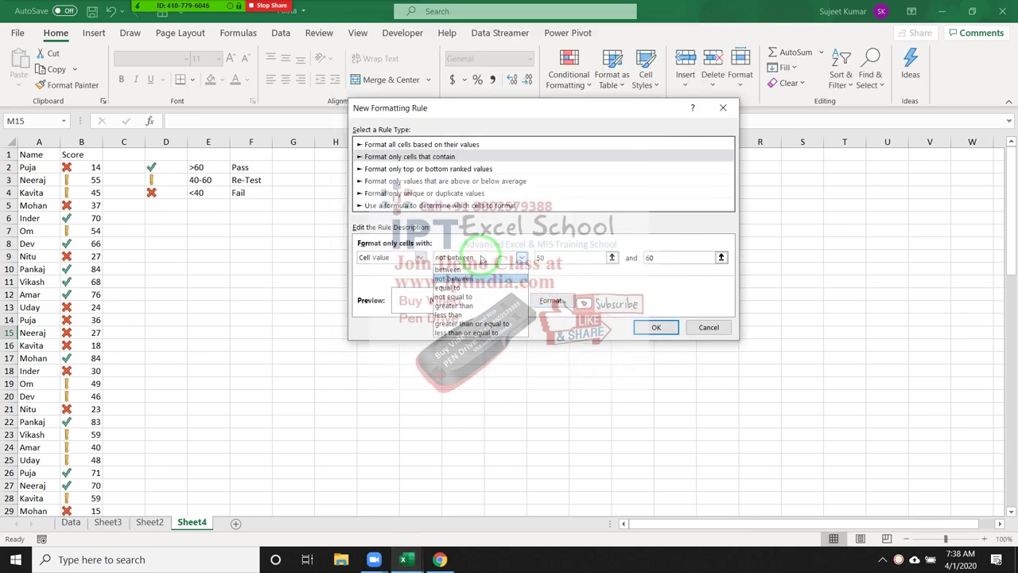
left_click(417, 259)
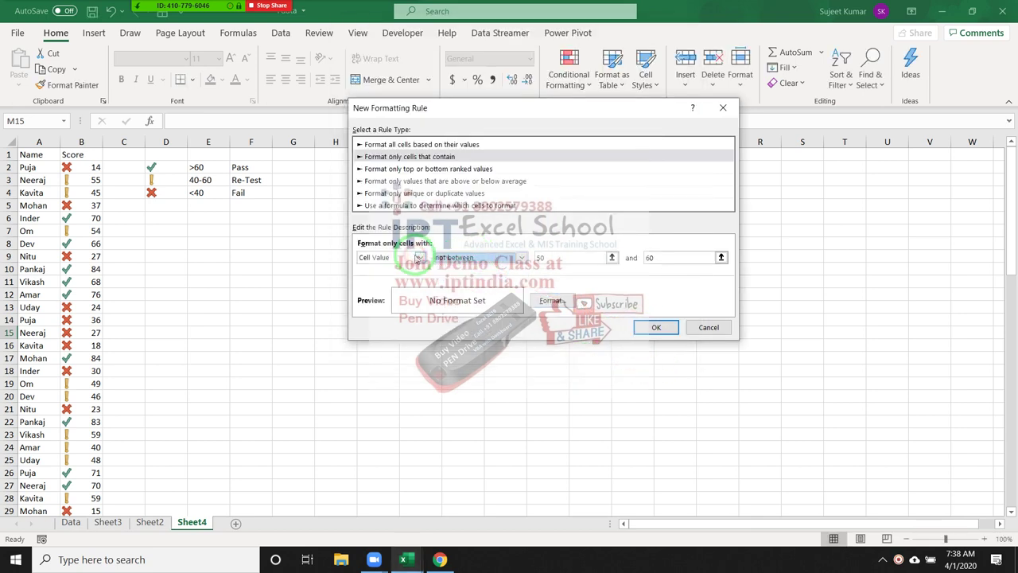
left_click(416, 259)
left_click(409, 278)
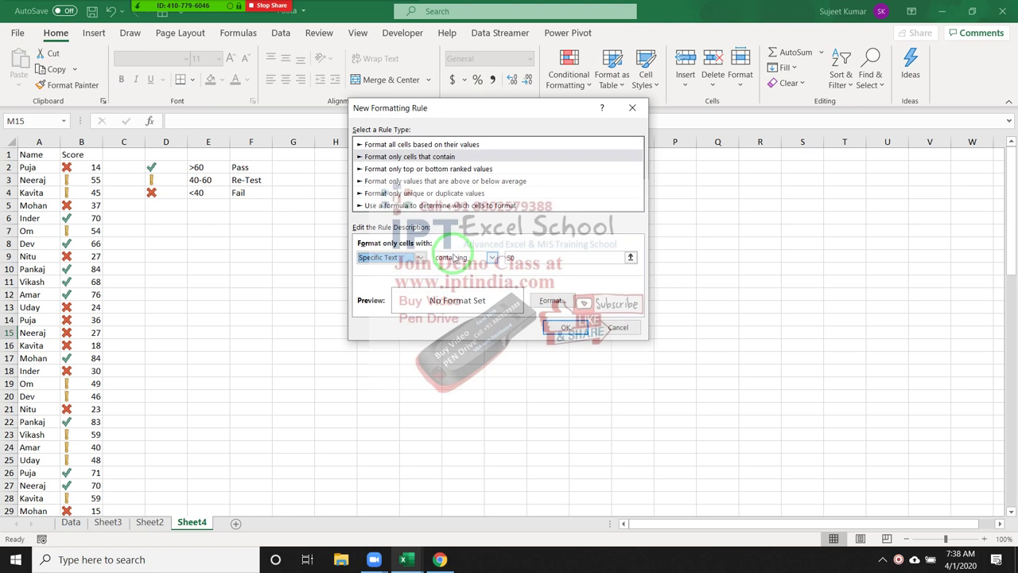
left_click(453, 257)
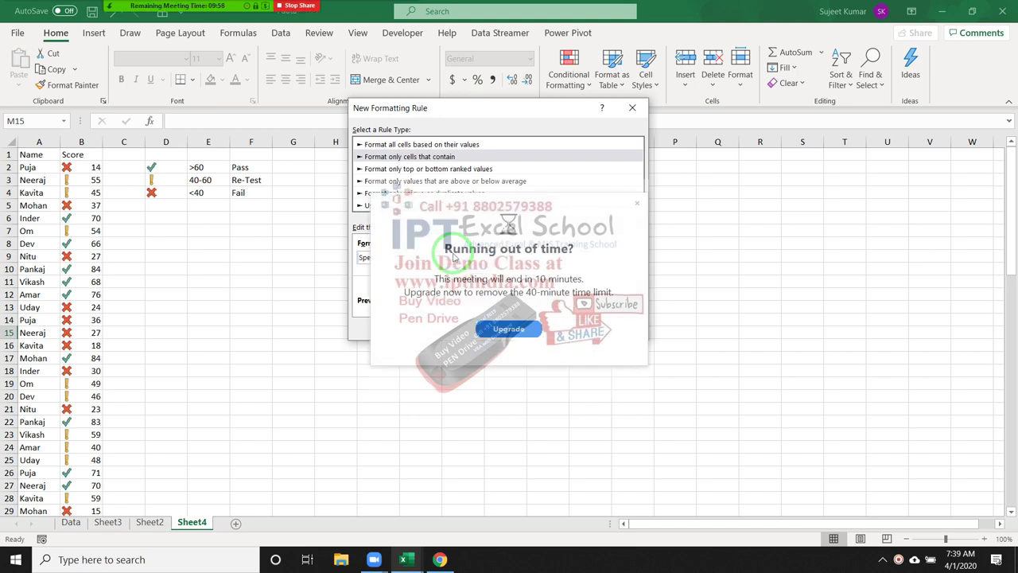
left_click(637, 204)
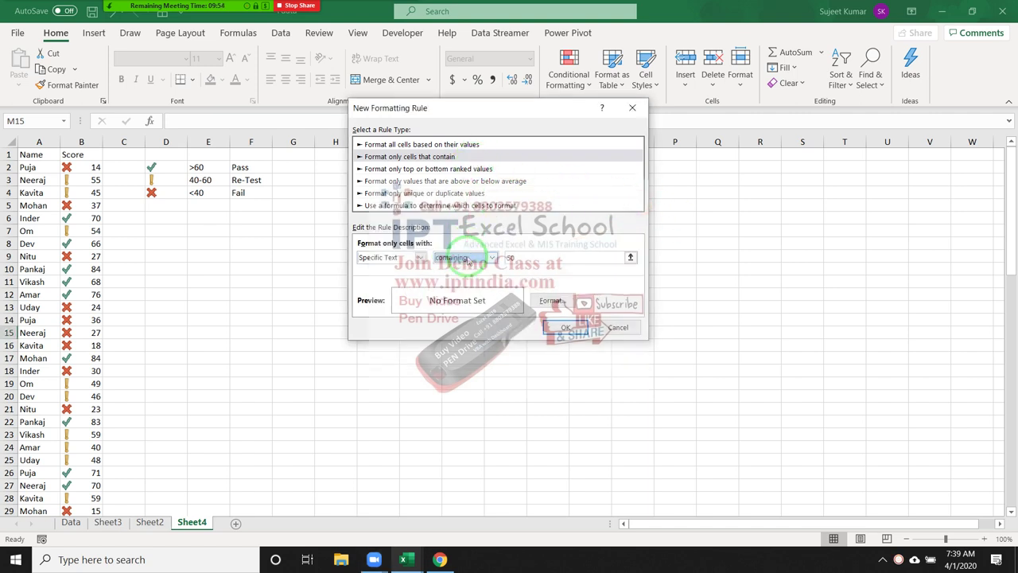
left_click(467, 258)
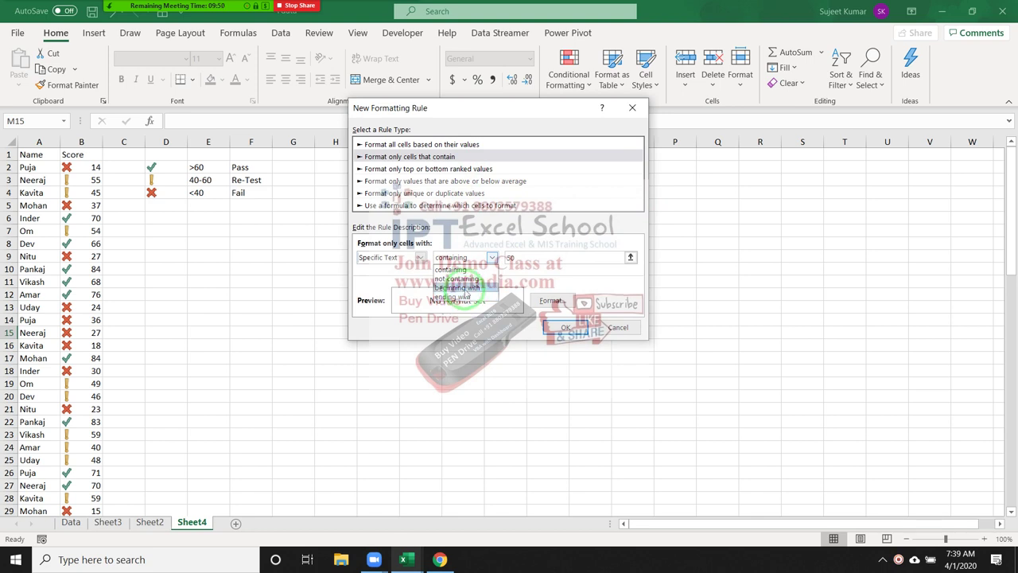
left_click(366, 245)
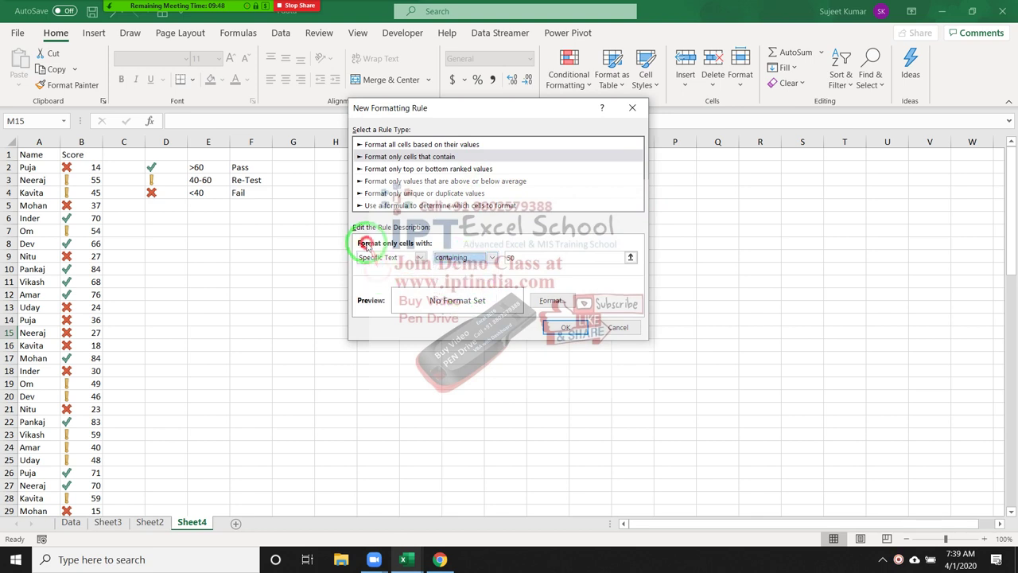
Try the Dates Occurring condition, then cancel the new rule.
left_click(386, 257)
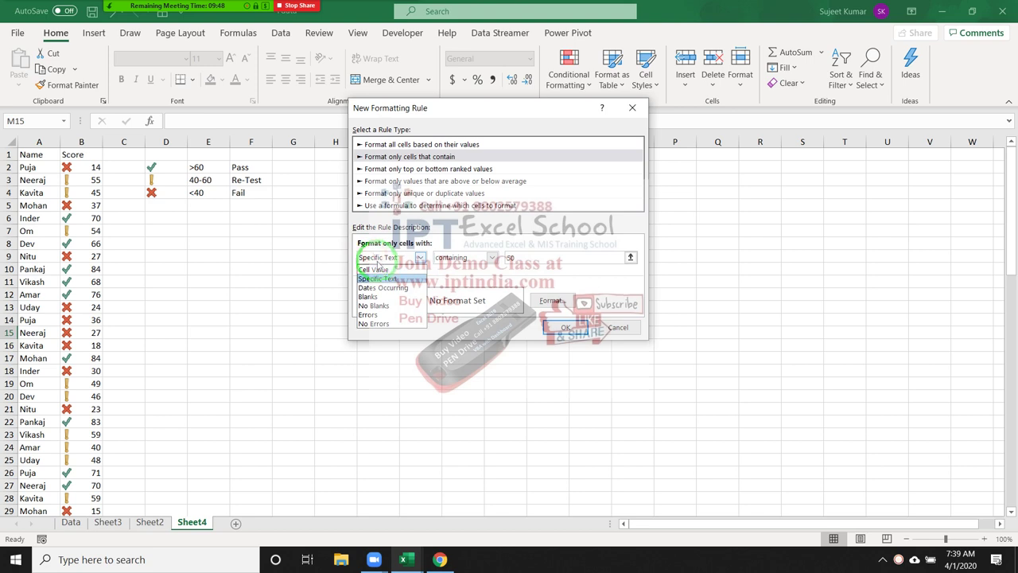
left_click(396, 288)
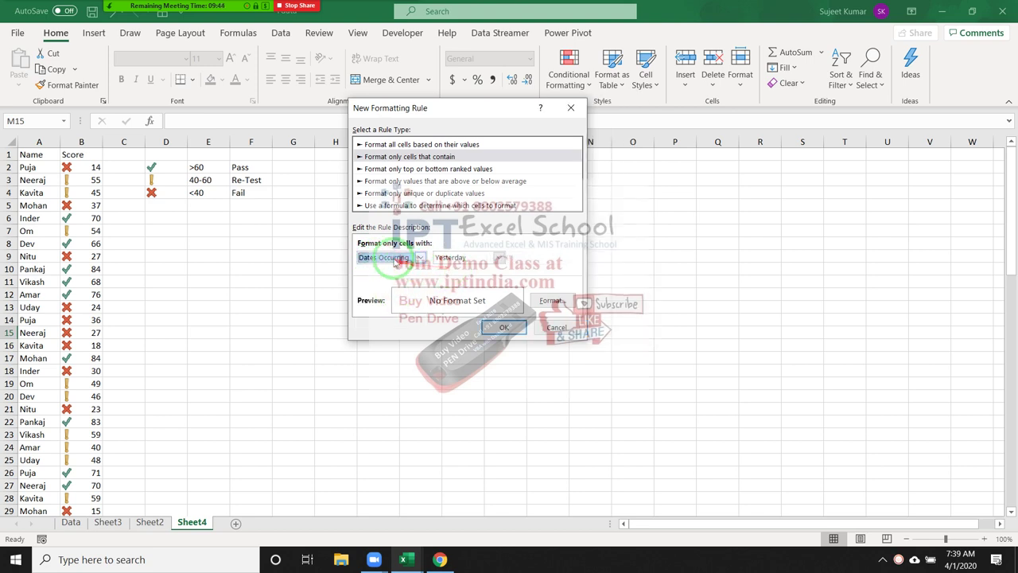
left_click(394, 258)
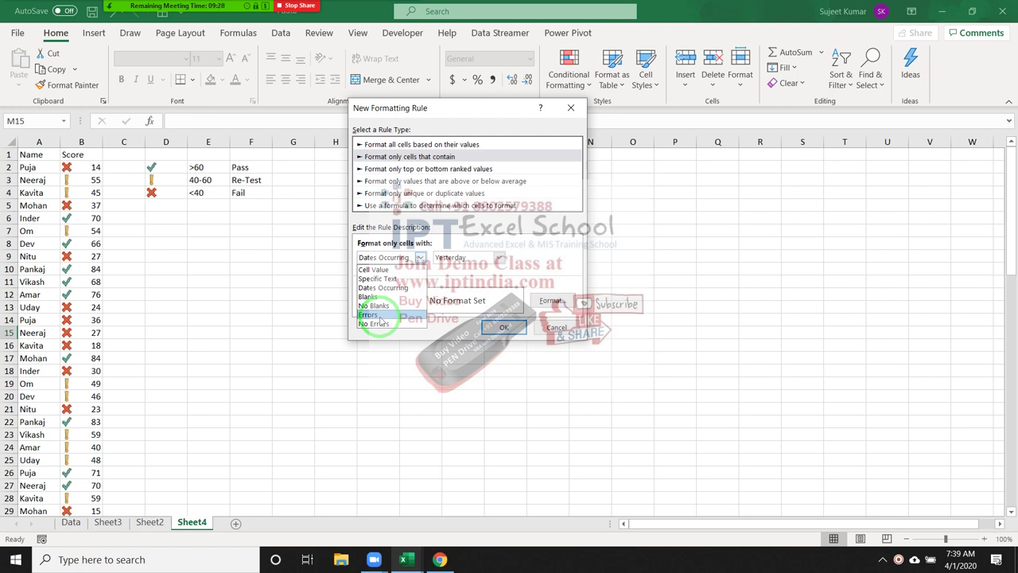
left_click_drag(624, 348, 614, 340)
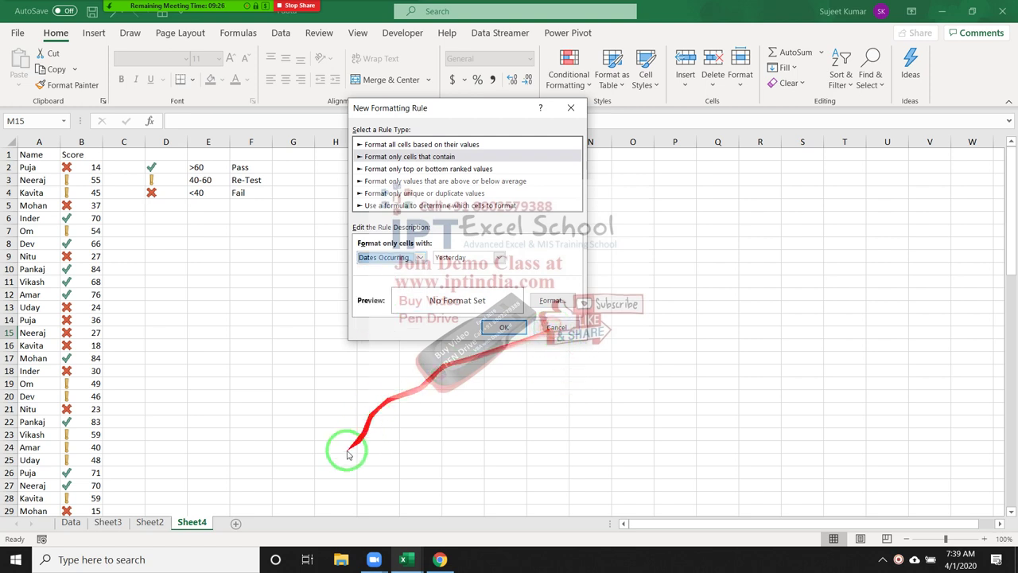
left_click(557, 326)
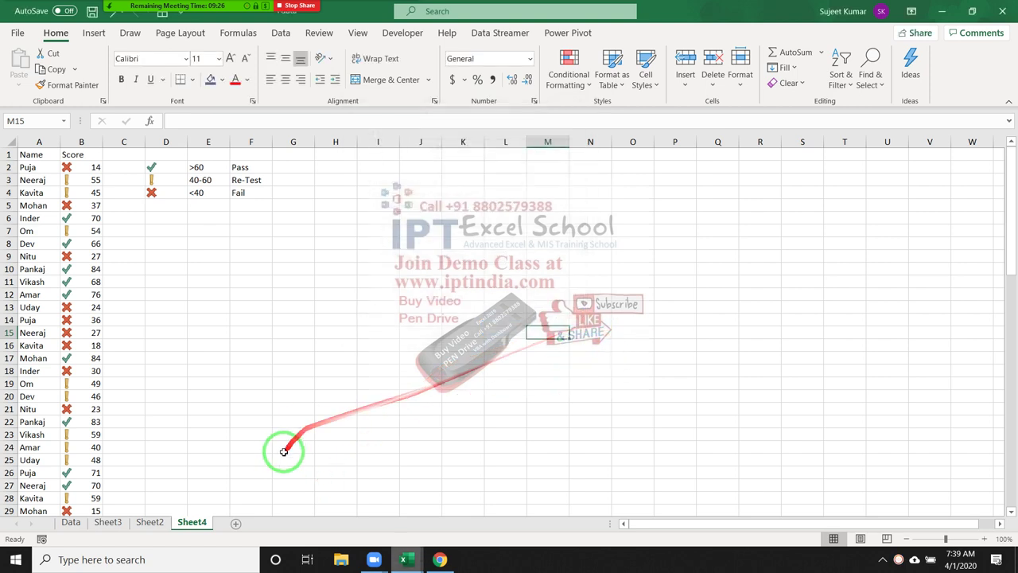
Add a new worksheet and fill A1:P19 with the =NA() formula.
left_click(235, 523)
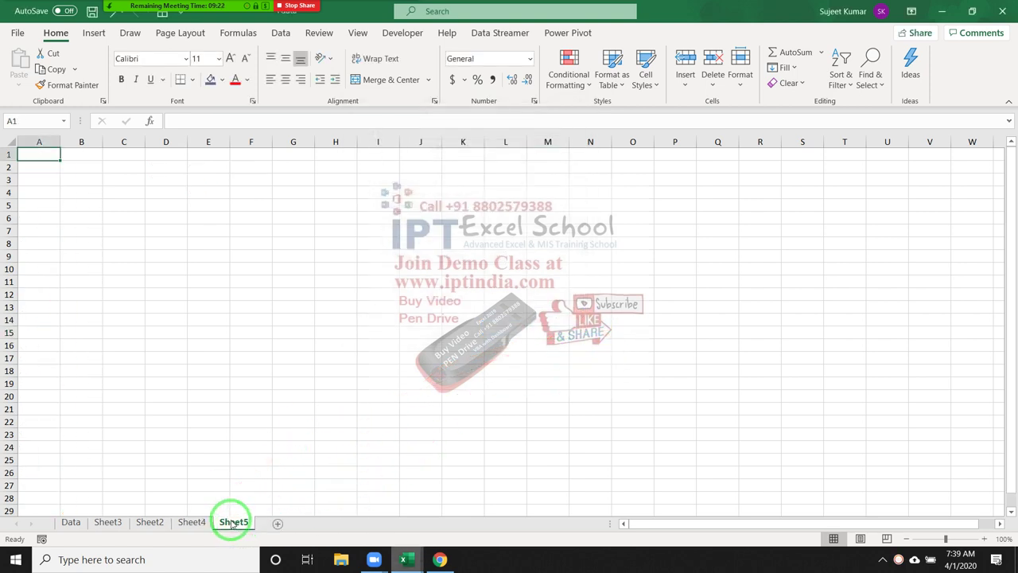
left_click(277, 523)
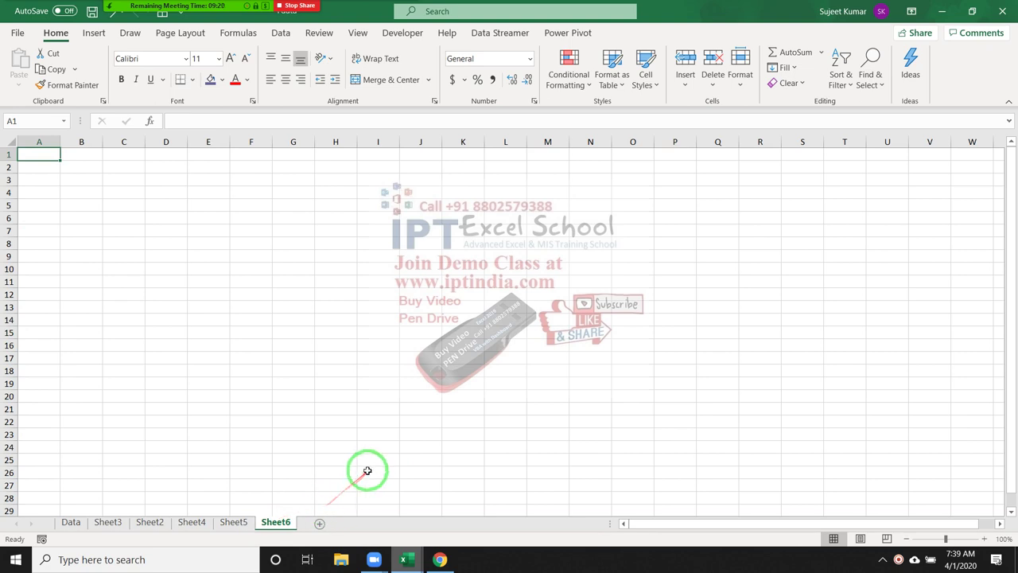
type("=n")
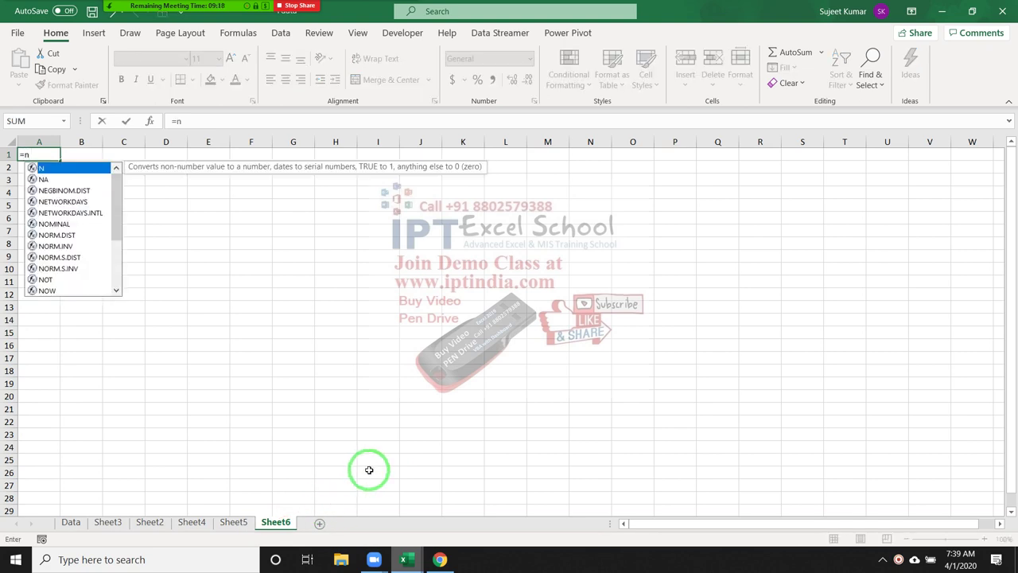
key("Down")
key("Tab")
type(")")
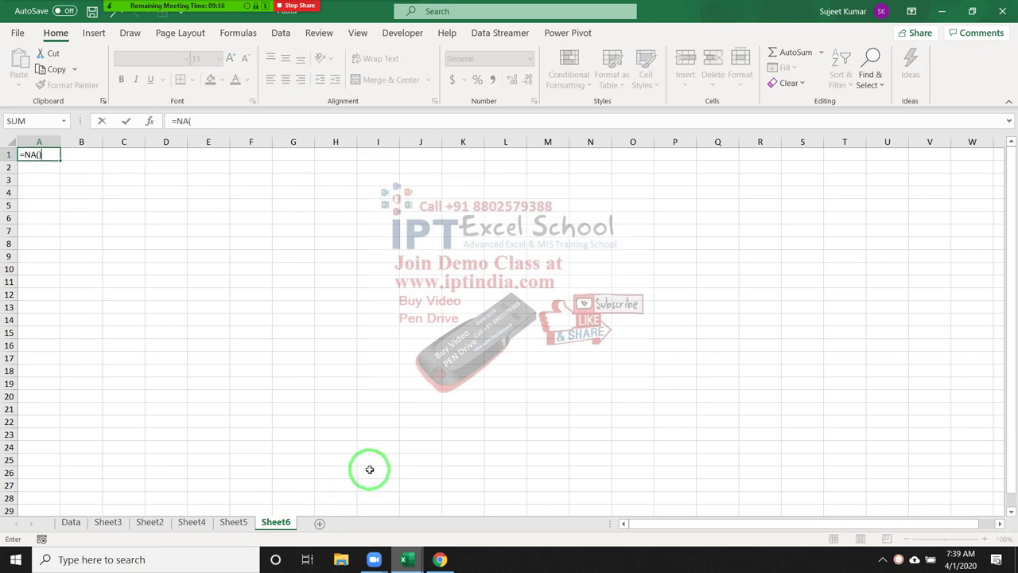
key("Return")
key("Up")
key("shift+Right")
key("shift+Right")
key("shift+Right")
key("shift+Right")
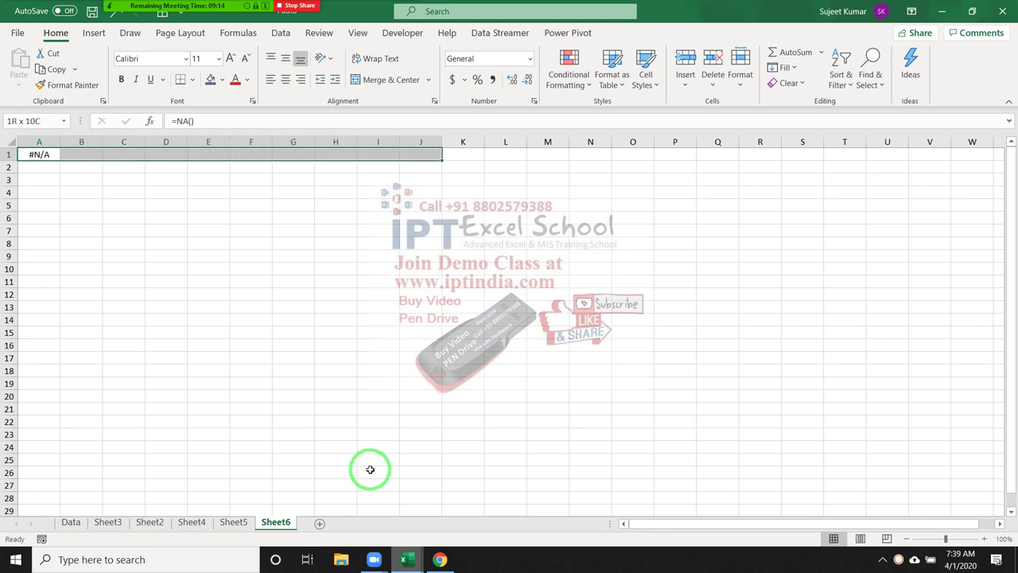
key("shift+Right")
key("shift+Right")
key("shift+Right")
key("shift+Right")
key("shift+Right")
key("shift+Right")
key("shift+Down")
key("shift+Down")
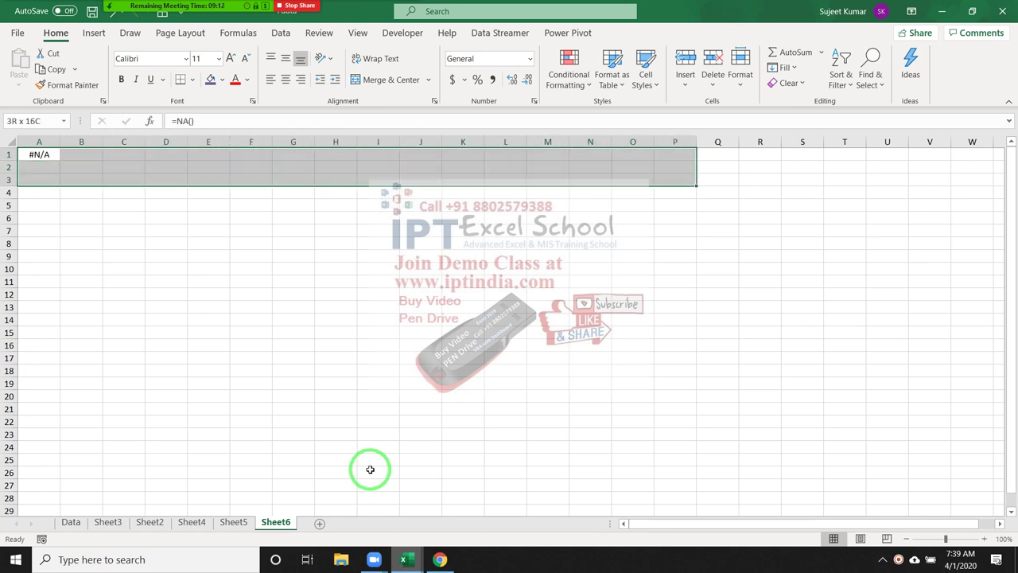
key("shift+Down")
key("shift+Down")
key("shift+Down")
key("shift+Down")
key("shift+Down")
key("shift+Down")
key("shift+Down")
key("shift+Down")
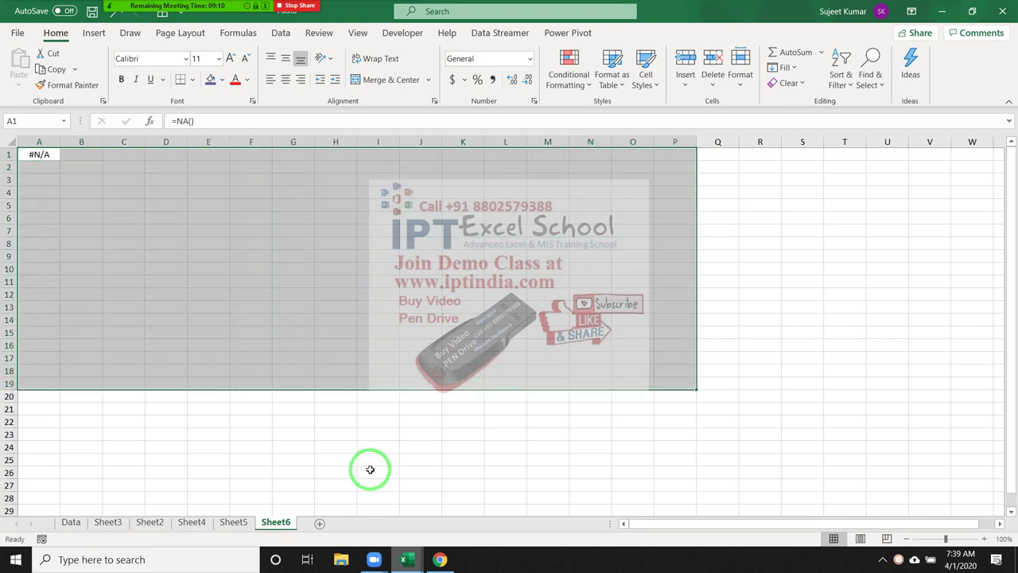
key("ctrl+r")
key("ctrl+d")
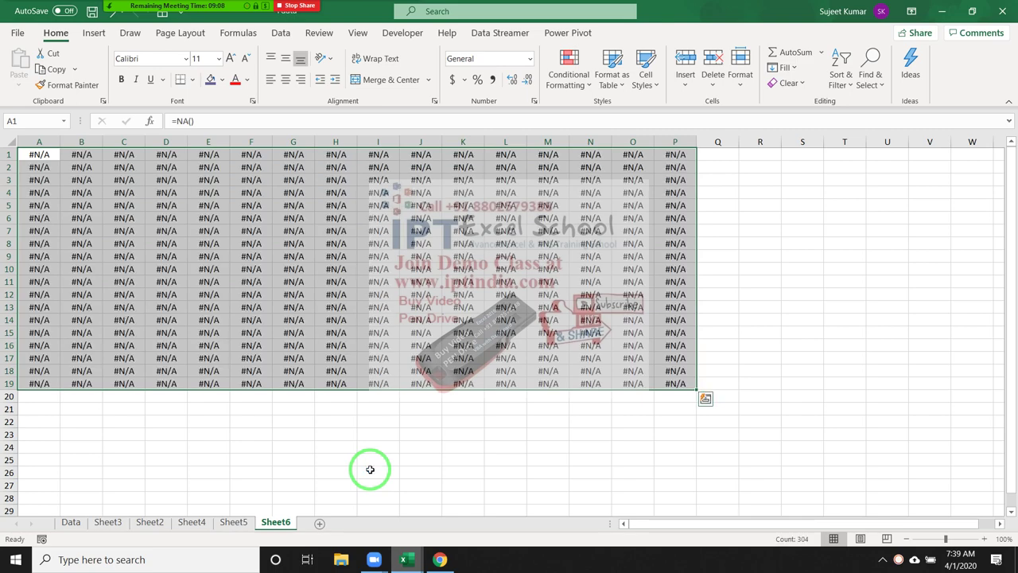
Enter 20 in I16 and 30 in F6, C7 and D12.
left_click(383, 345)
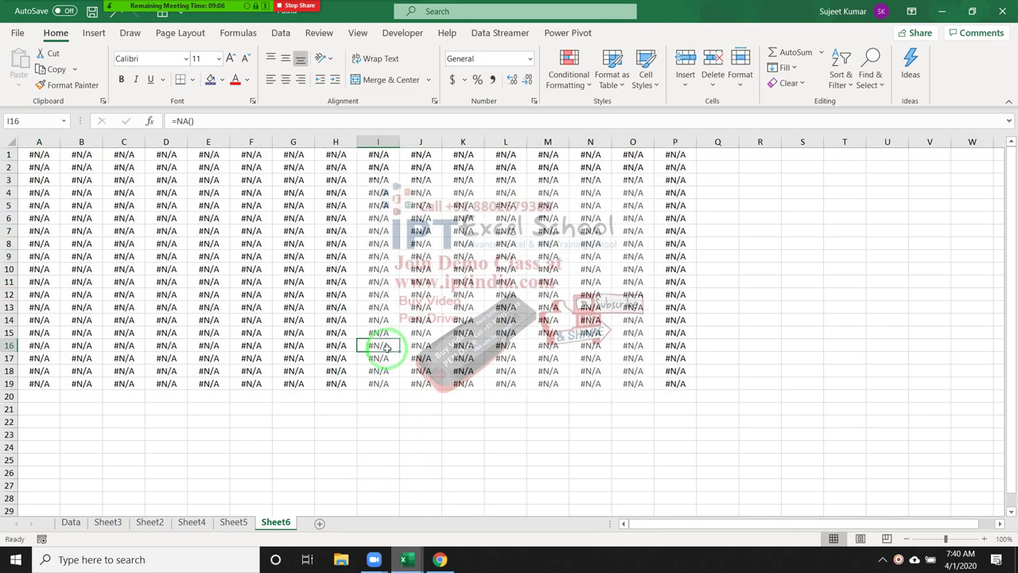
type("20")
key("Return")
type("30")
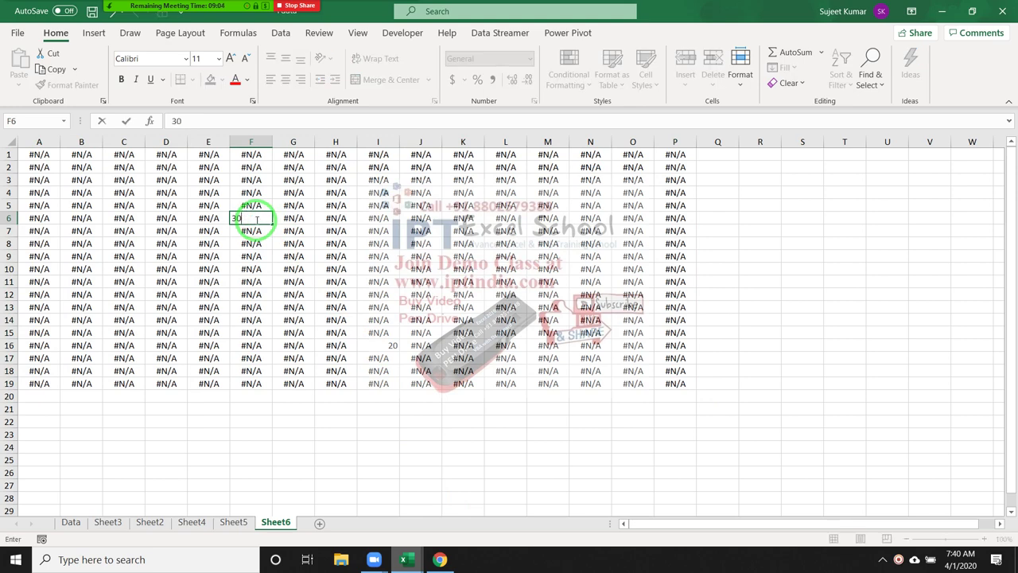
key("Return")
left_click(130, 228)
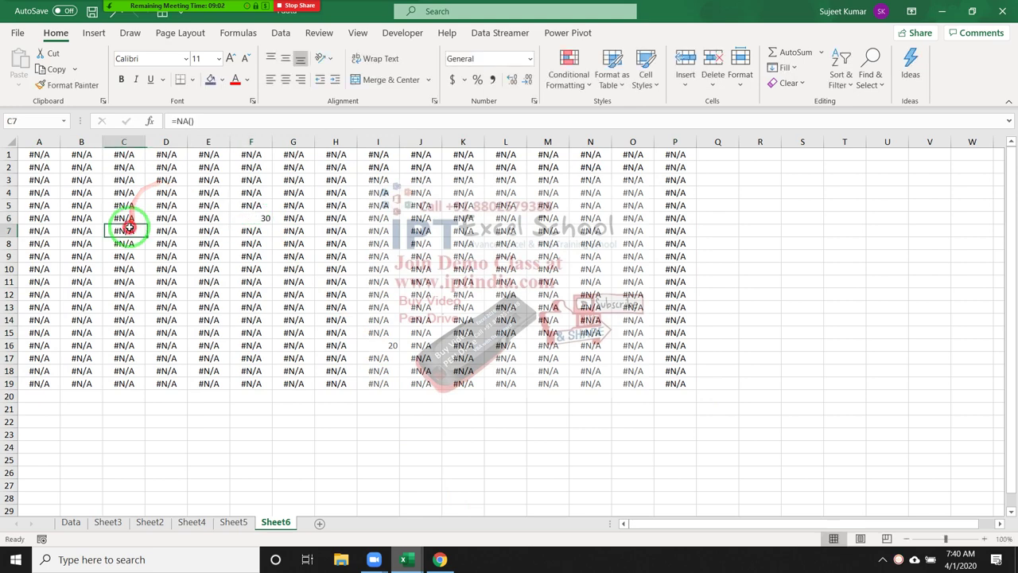
type("30")
key("Return")
left_click(148, 295)
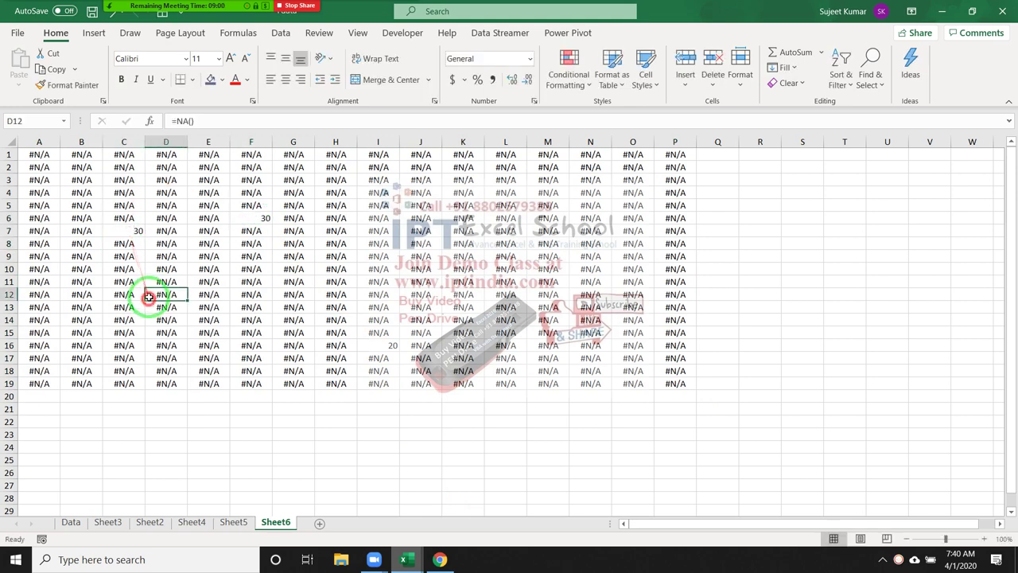
type("30")
key("Return")
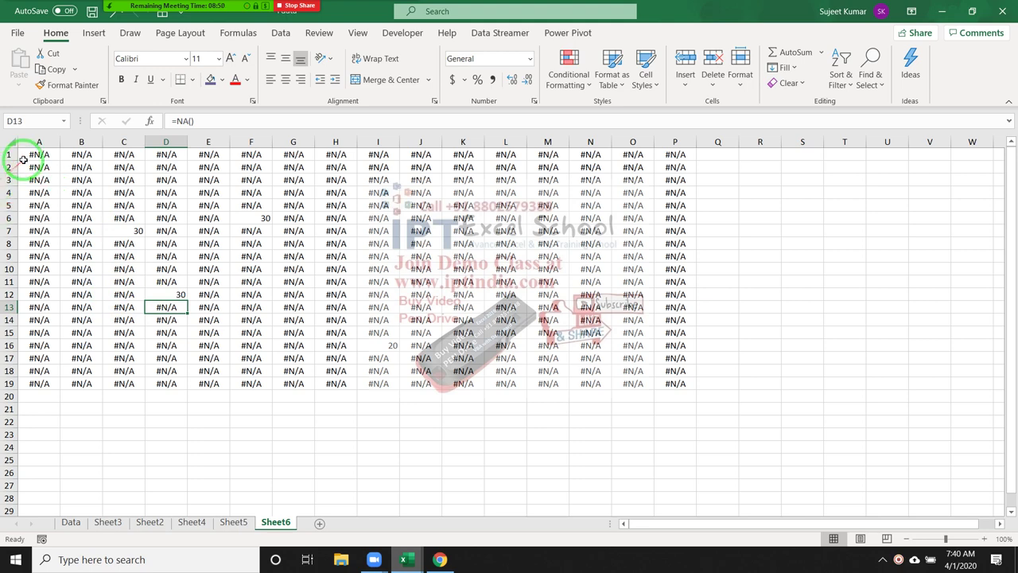
Add an Errors-only conditional formatting rule with white font to A1:P19.
left_click_drag(28, 154, 688, 382)
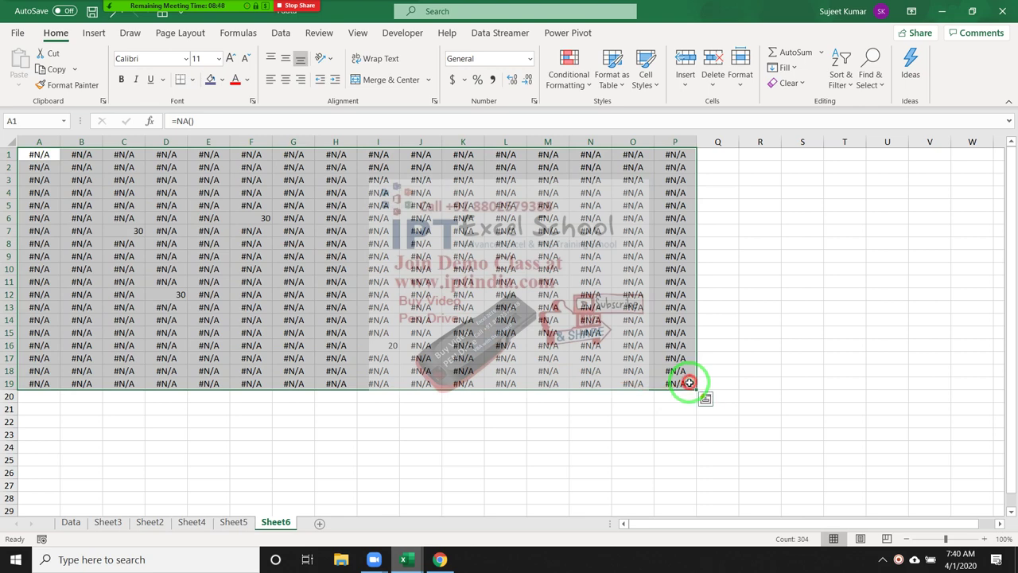
left_click(566, 76)
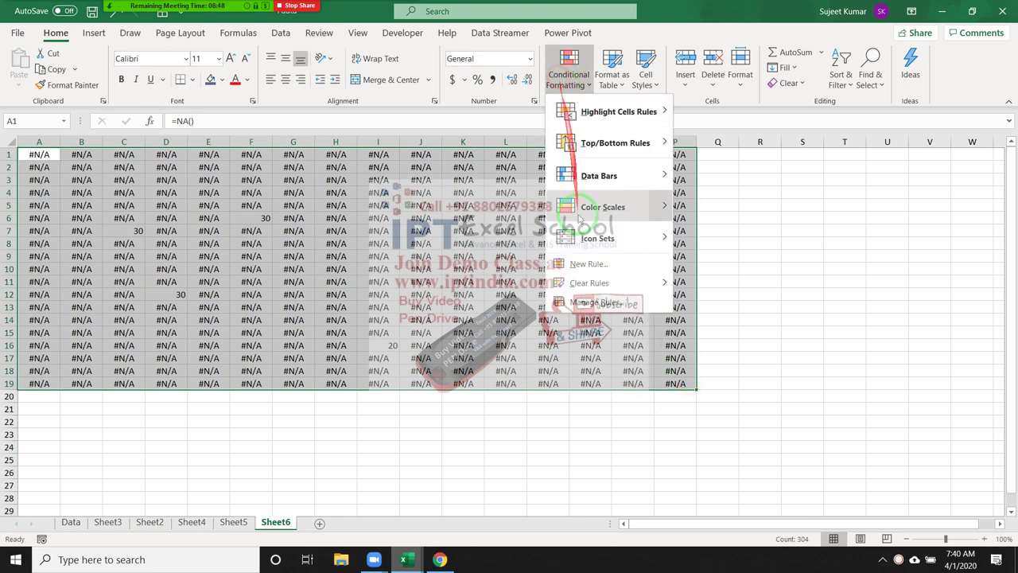
left_click(588, 263)
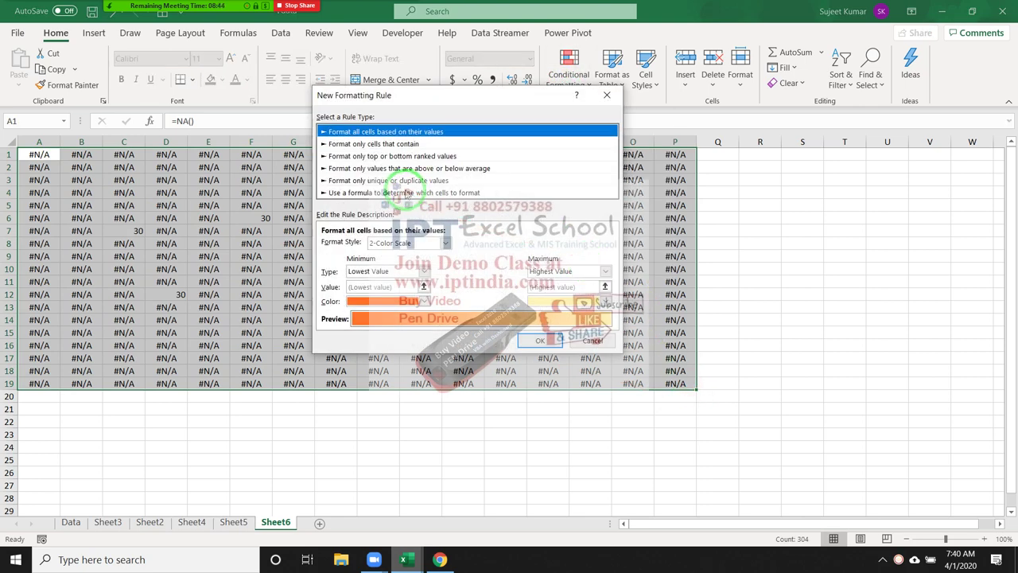
left_click(370, 144)
left_click(383, 244)
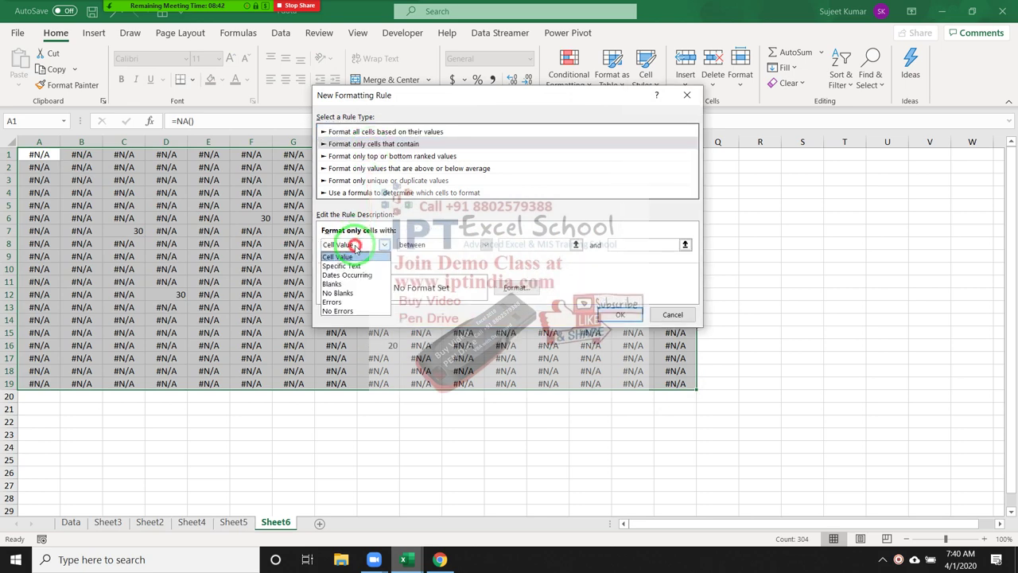
left_click(360, 303)
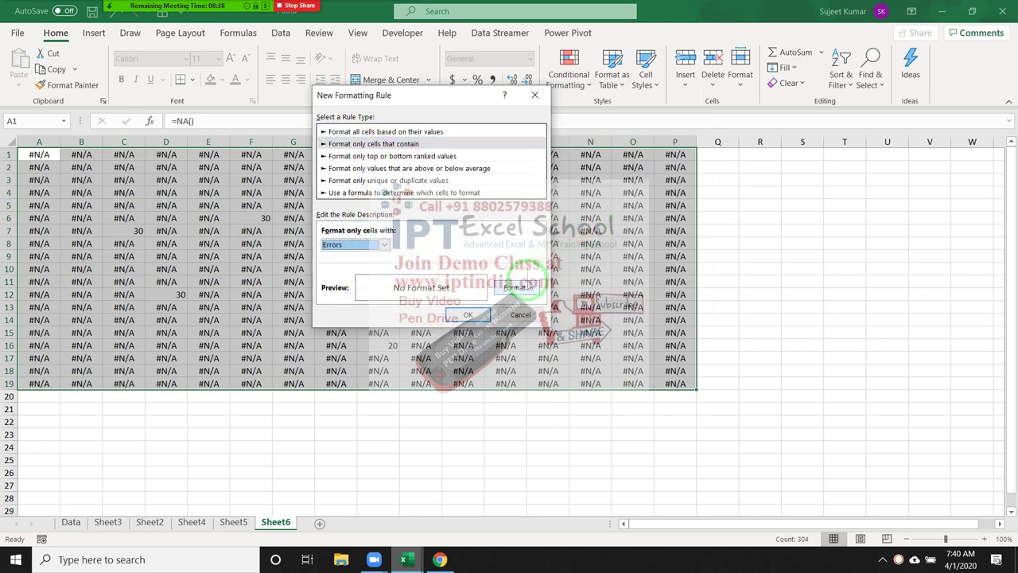
left_click(518, 287)
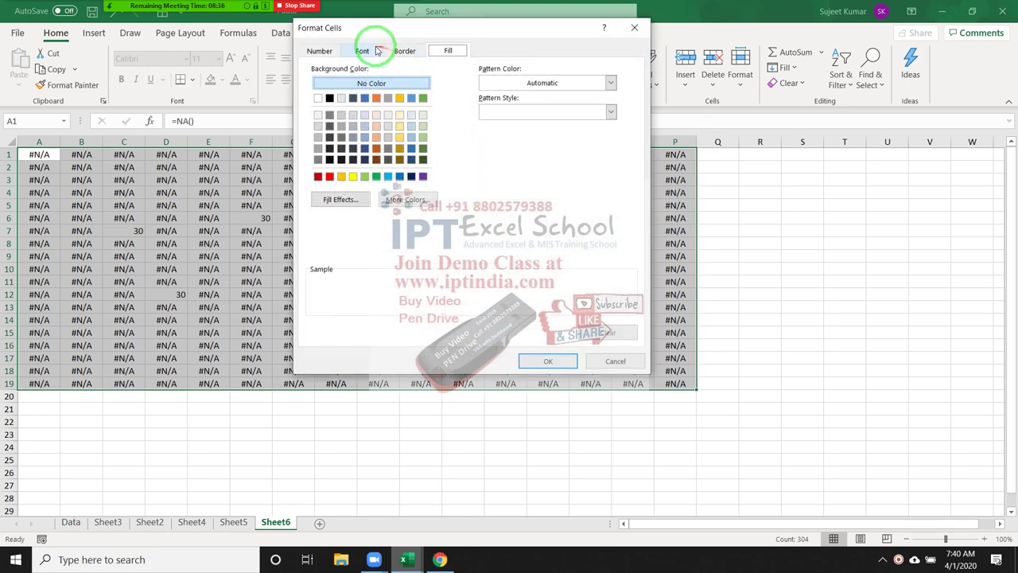
left_click(374, 51)
left_click(504, 165)
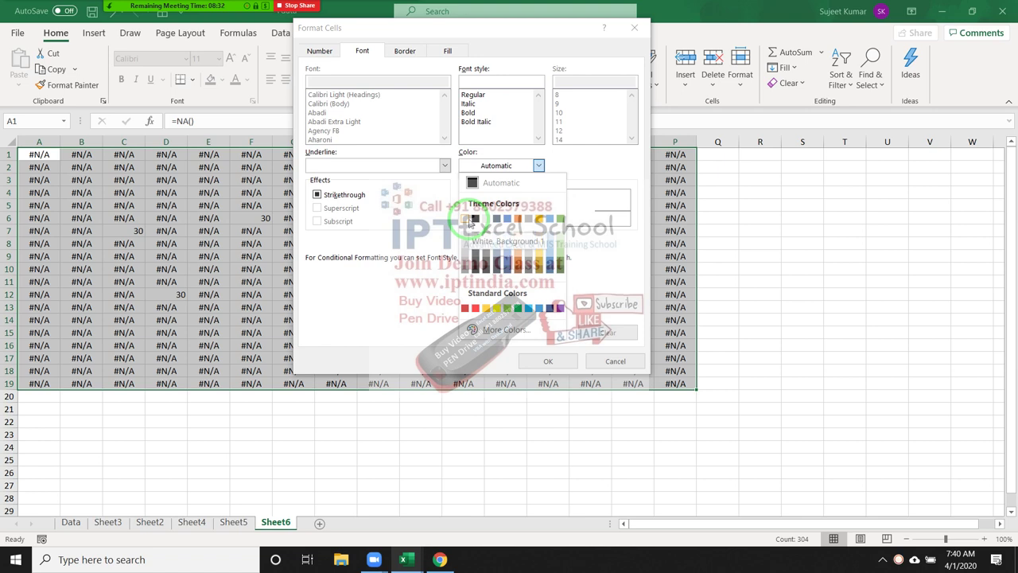
left_click(467, 224)
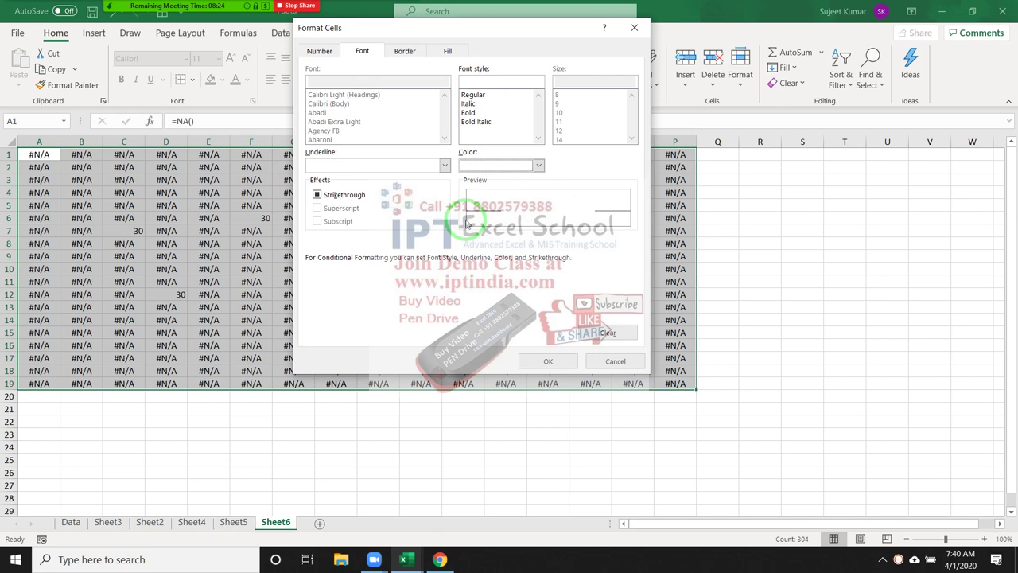
left_click(548, 361)
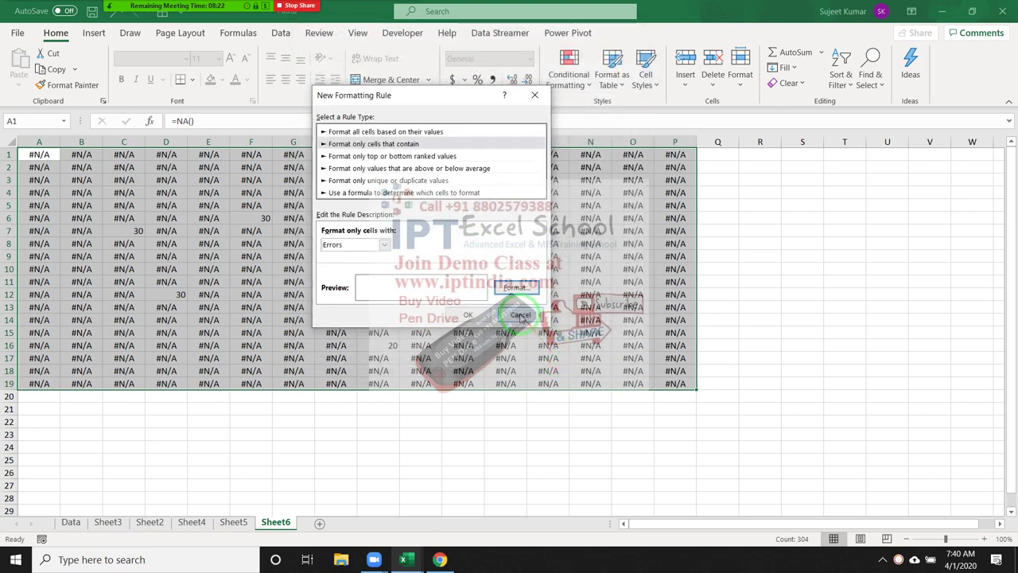
left_click(470, 316)
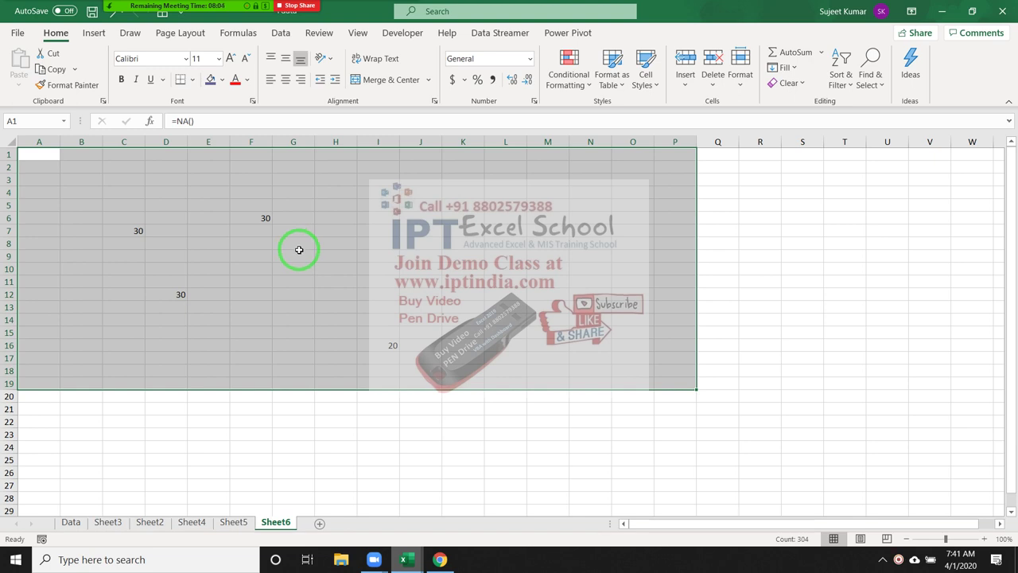
Check that the blank-looking cell I10 still contains =NA(), leaving it unchanged.
left_click(363, 270)
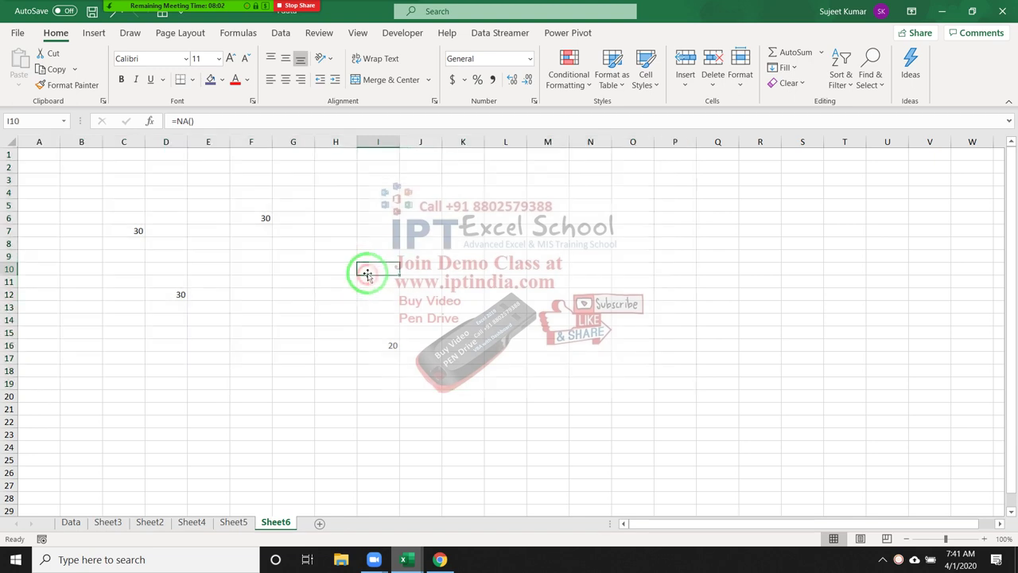
double_click(362, 268)
left_click_drag(363, 268, 307, 300)
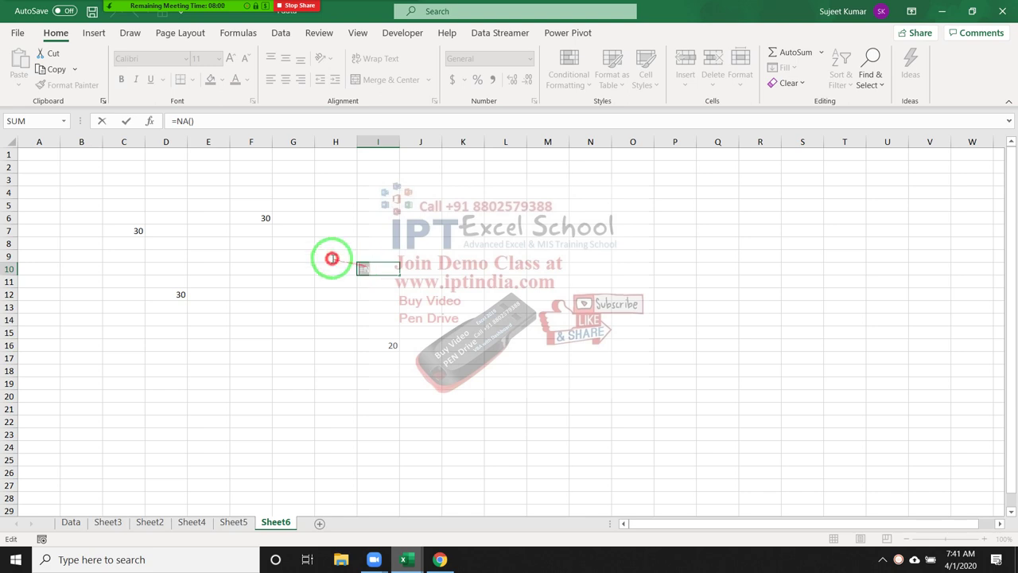
left_click(322, 331)
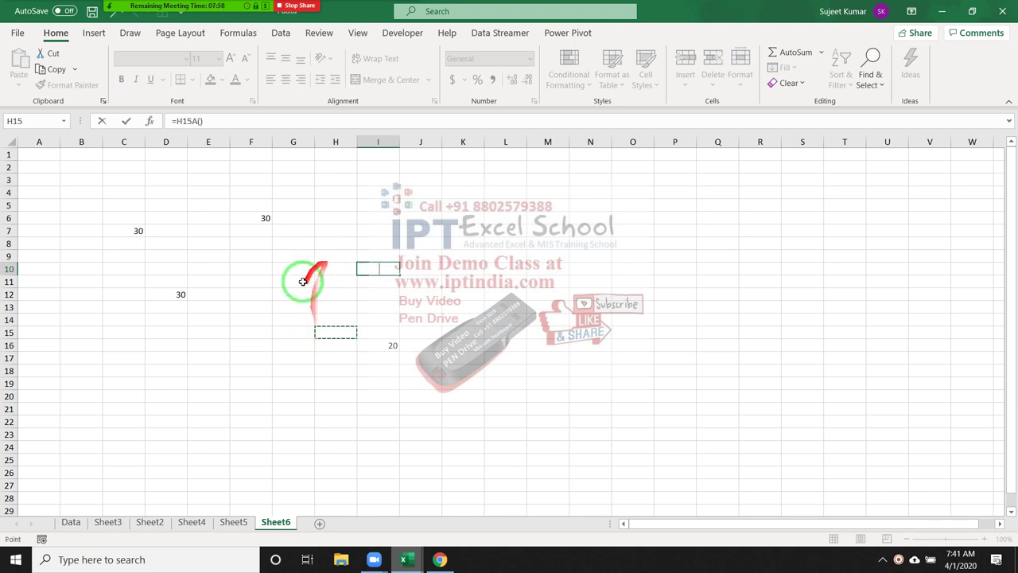
key("Escape")
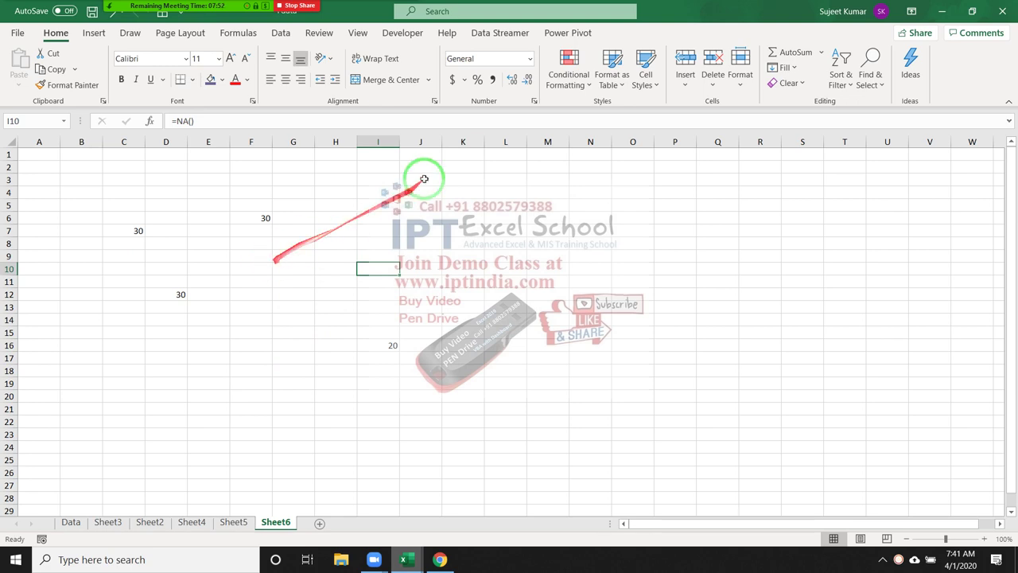
left_click(568, 79)
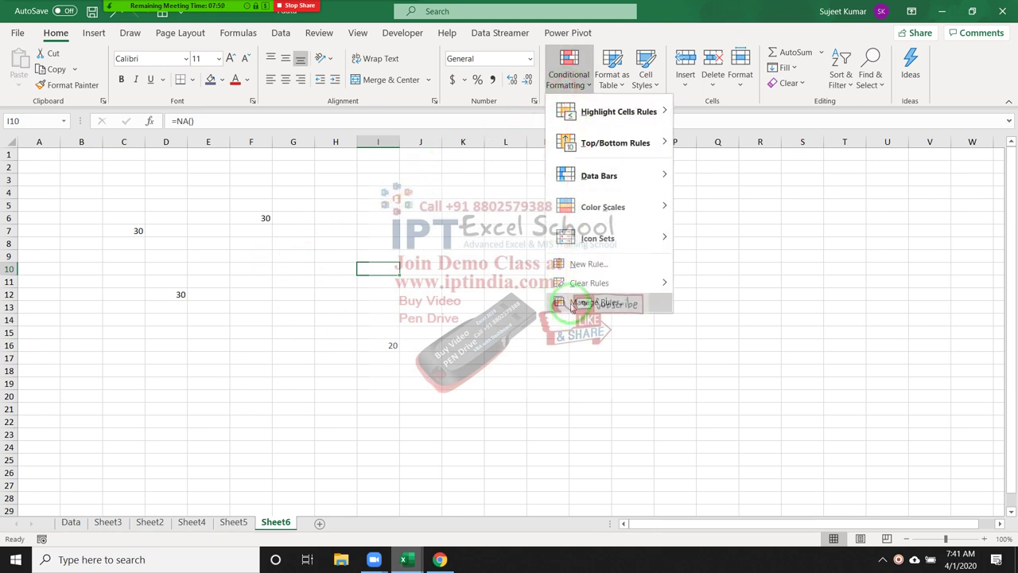
Preview the formula-based rule type in New Formatting Rule, then close it unsaved.
left_click(589, 264)
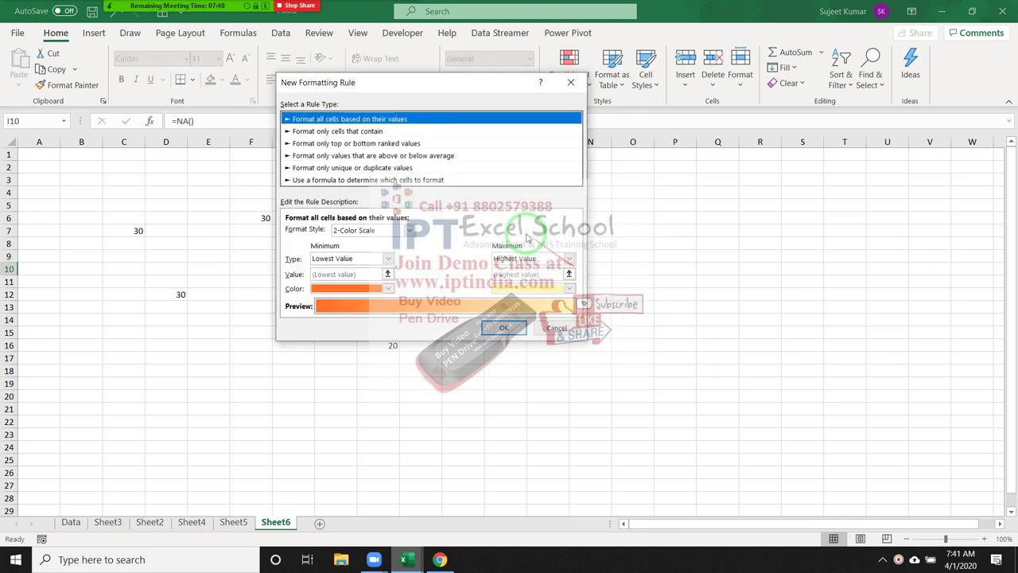
left_click(308, 180)
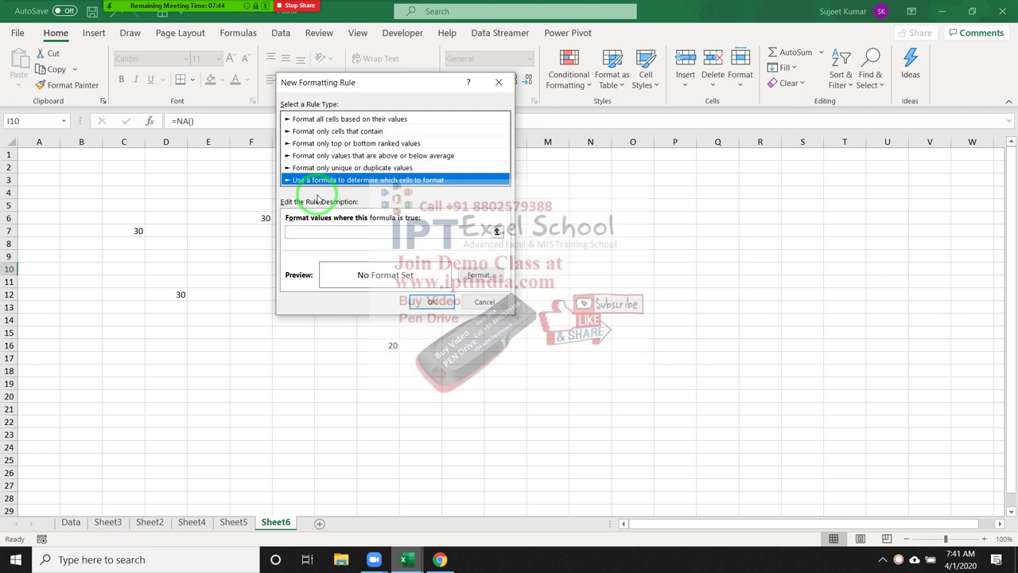
left_click(499, 85)
Browse the Conditional Formatting submenus, then minimize Excel to show the desktop.
left_click(568, 69)
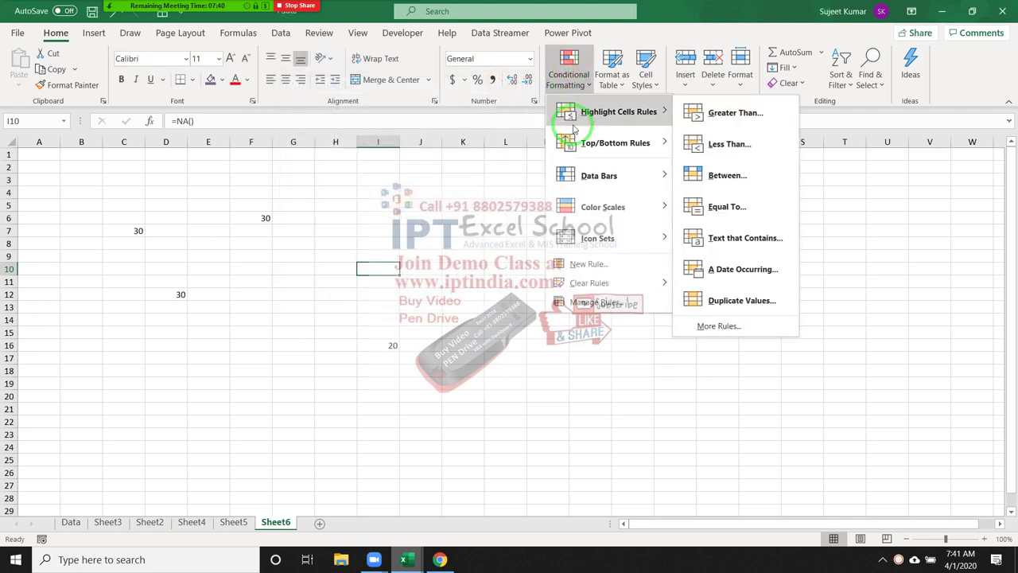
mouse_move(571, 149)
mouse_move(573, 207)
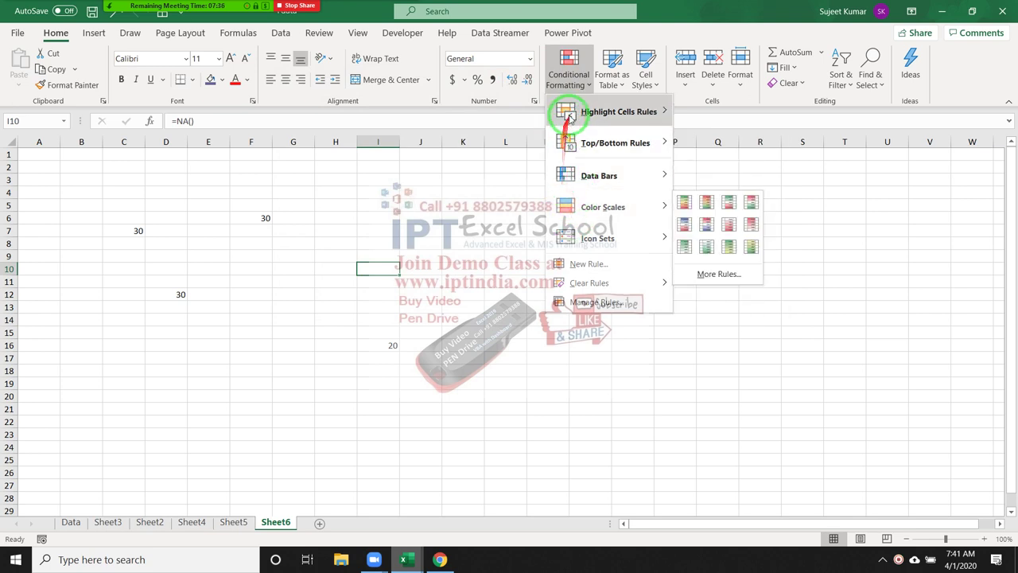
mouse_move(568, 111)
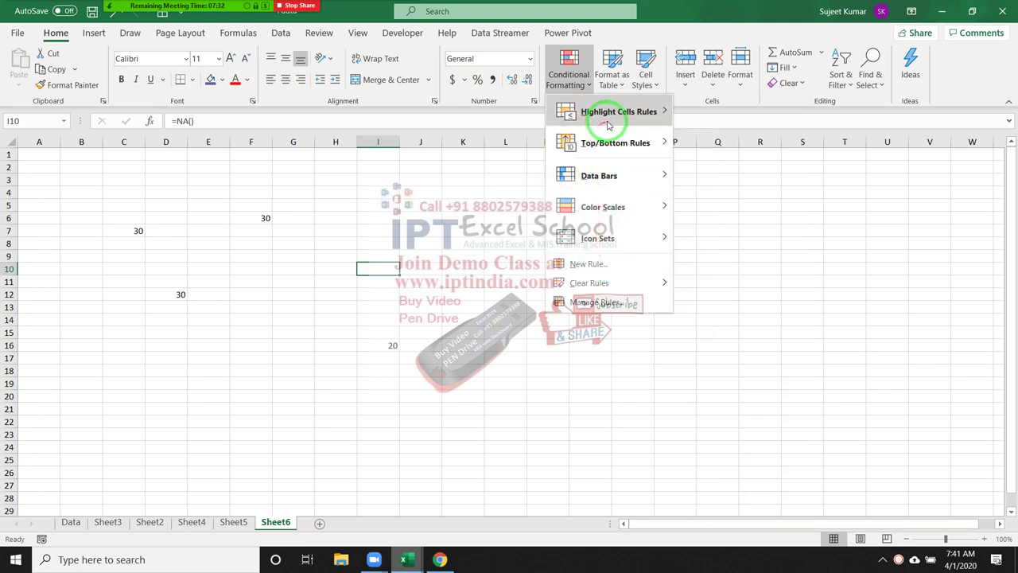
mouse_move(601, 145)
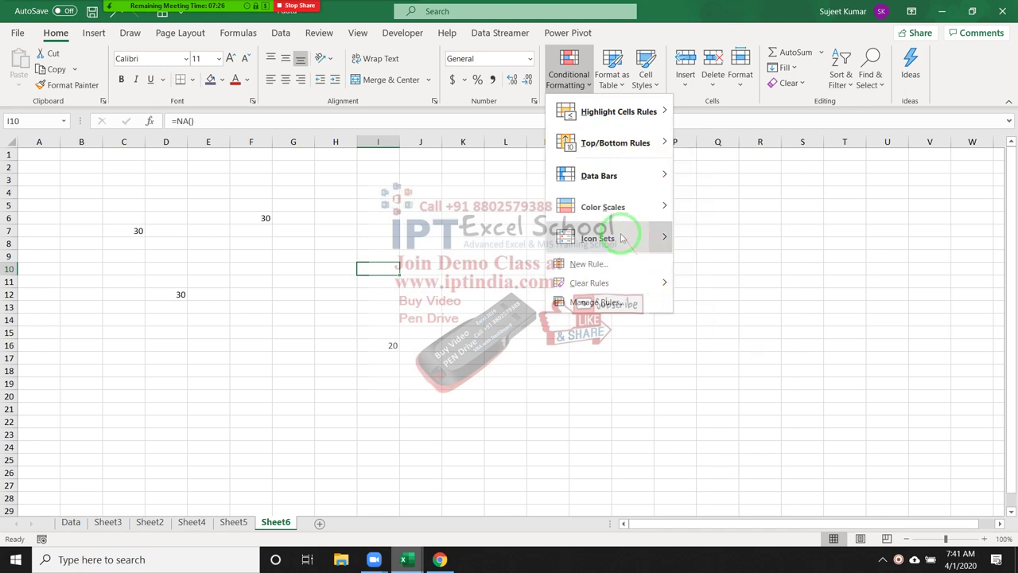
mouse_move(628, 239)
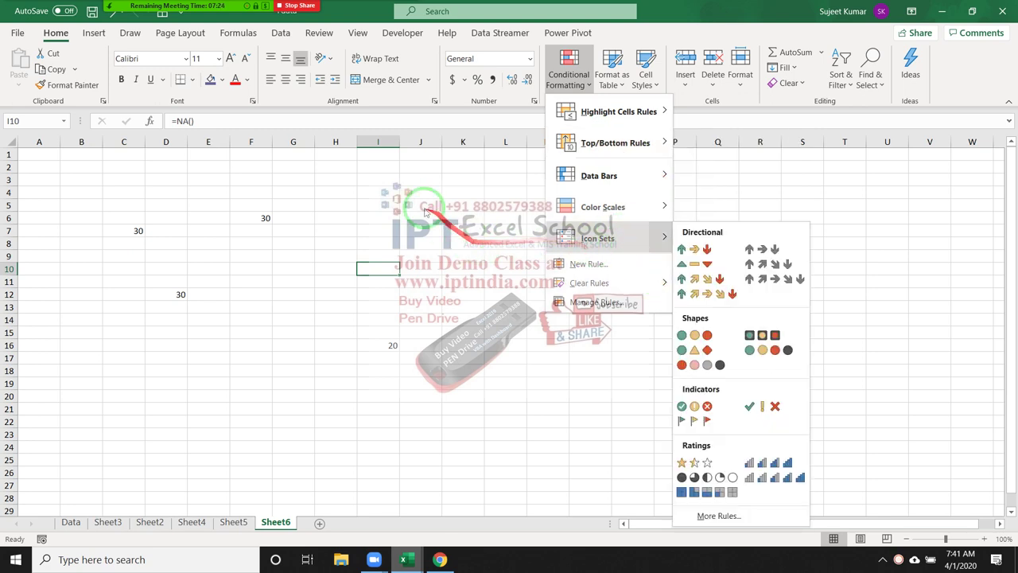
left_click(397, 186)
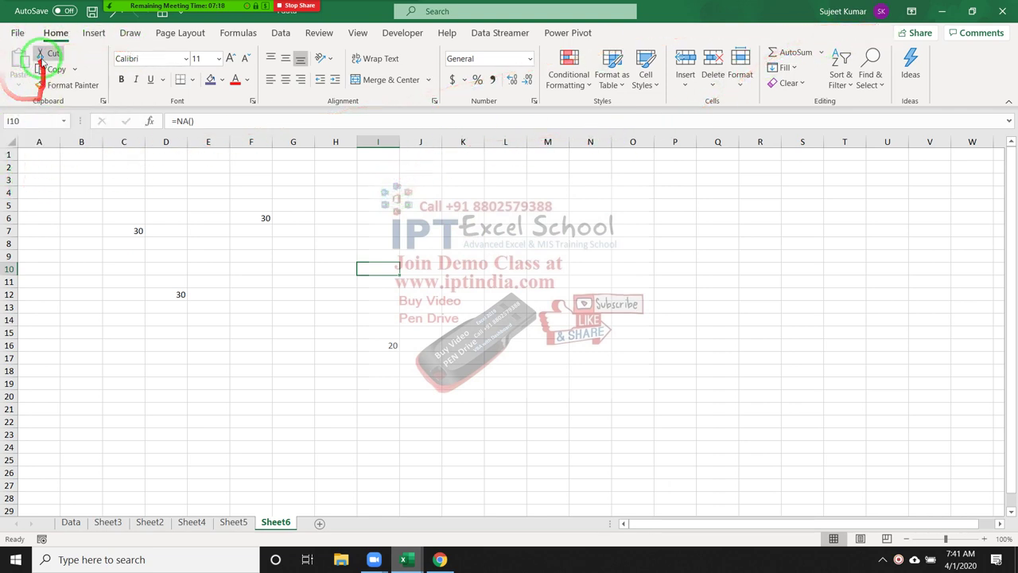
left_click(941, 11)
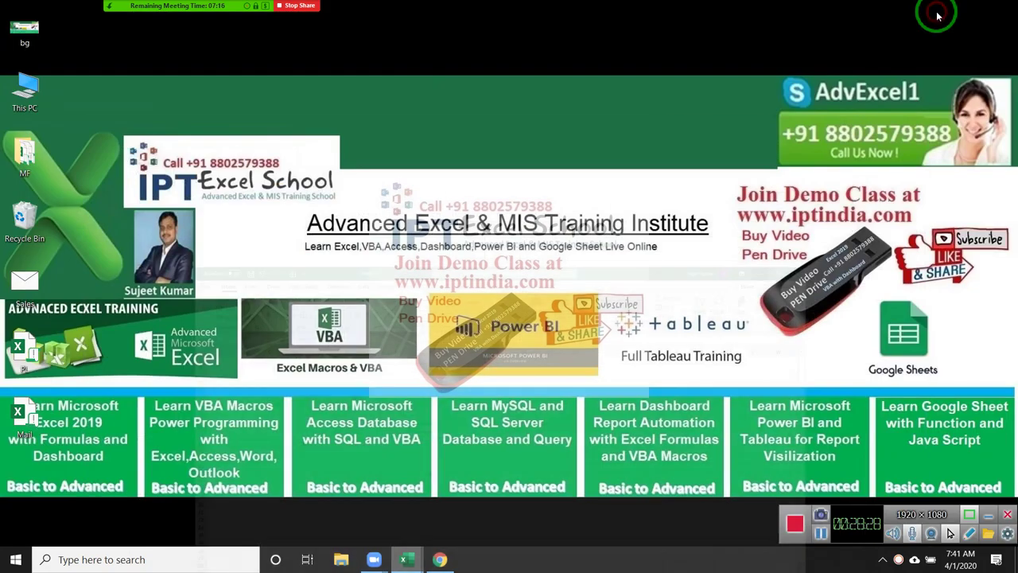